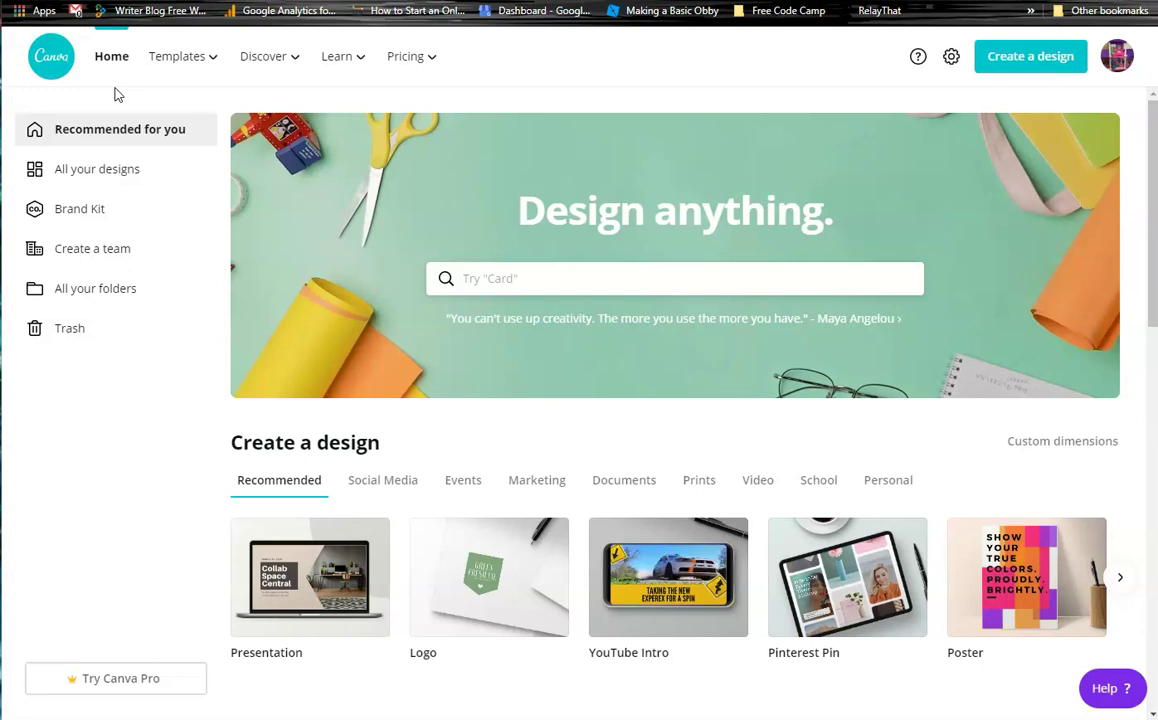
# Step: Open the Brand Kit and review its two logos, the orange/green/yellow palette and the font styles
pyautogui.click(68, 216)
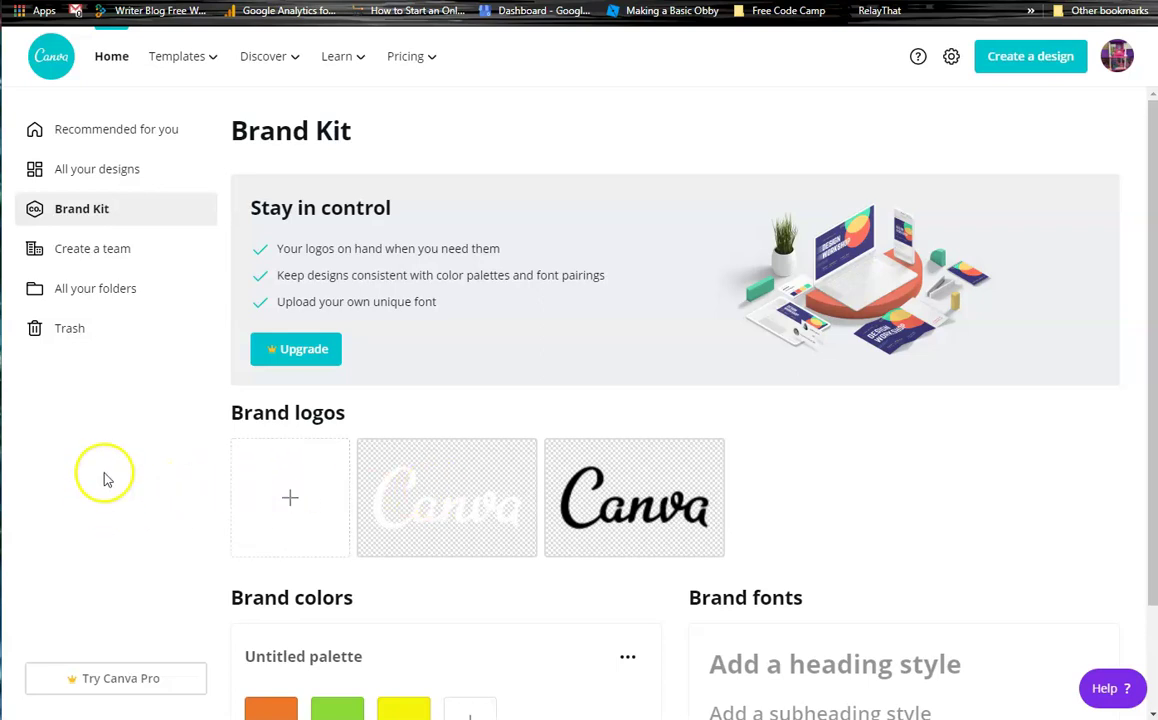
pyautogui.scroll(-2, 866, 436)
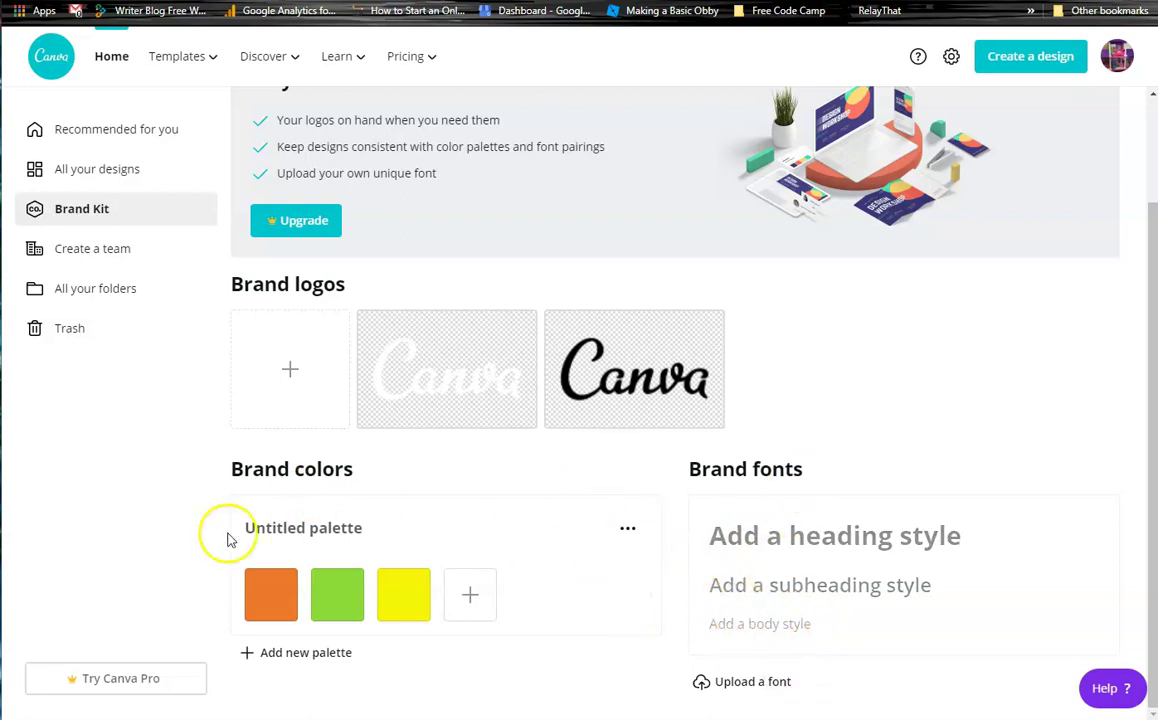
pyautogui.scroll(2, 691, 521)
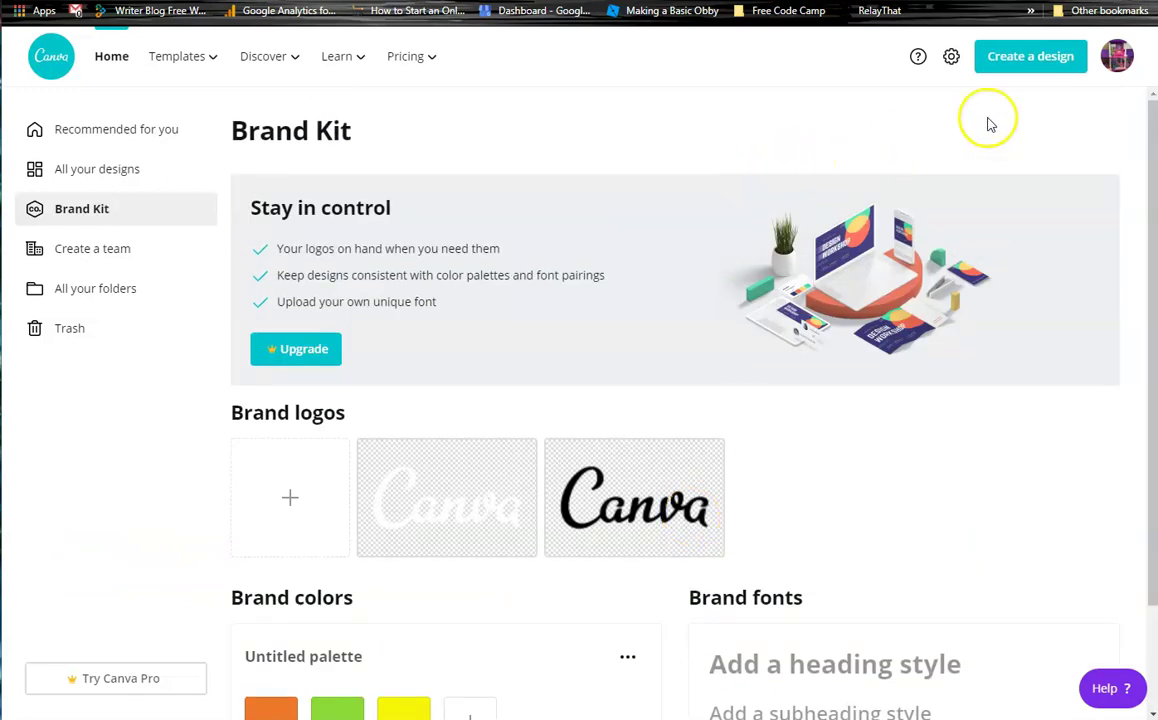
# Step: Create a custom-size blank design of 8.5 × 11 inches
pyautogui.click(1021, 61)
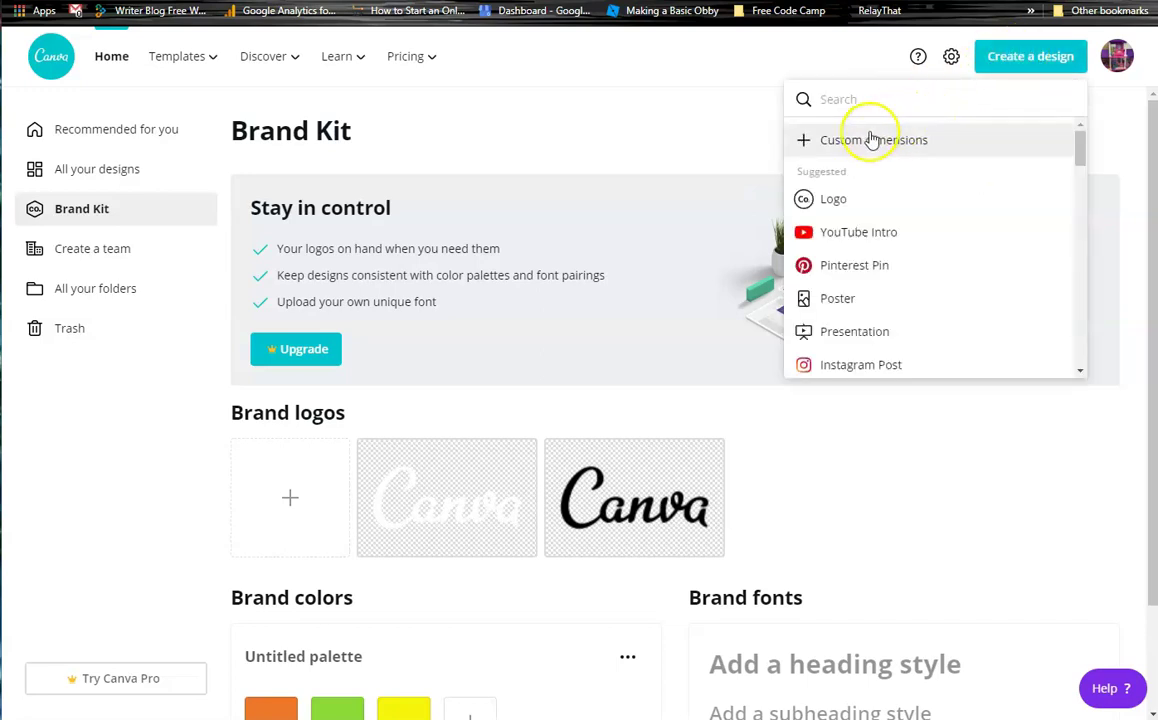
pyautogui.click(868, 139)
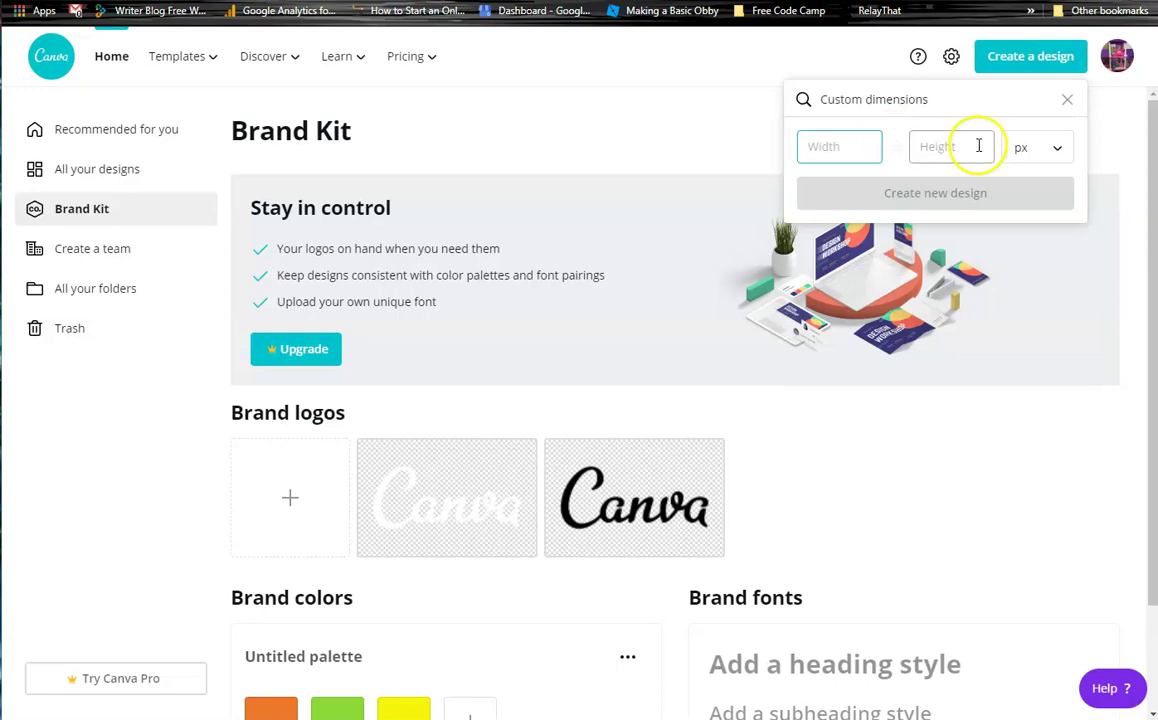
pyautogui.click(1052, 150)
pyautogui.click(1050, 182)
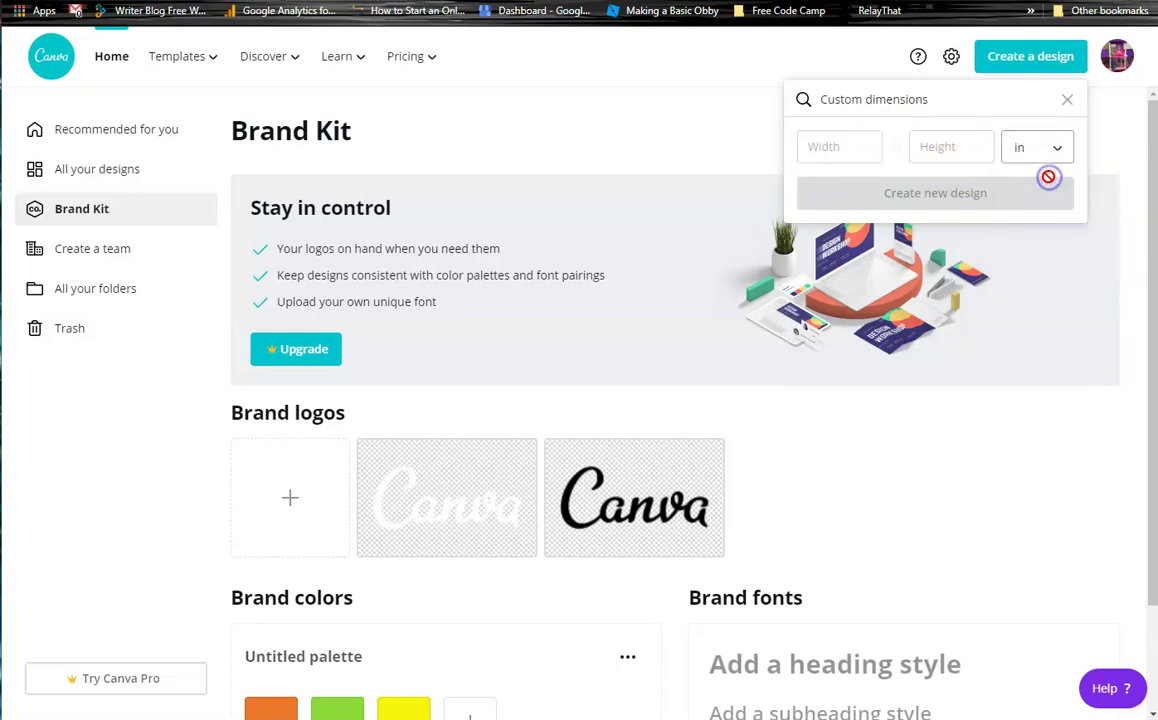
pyautogui.click(813, 147)
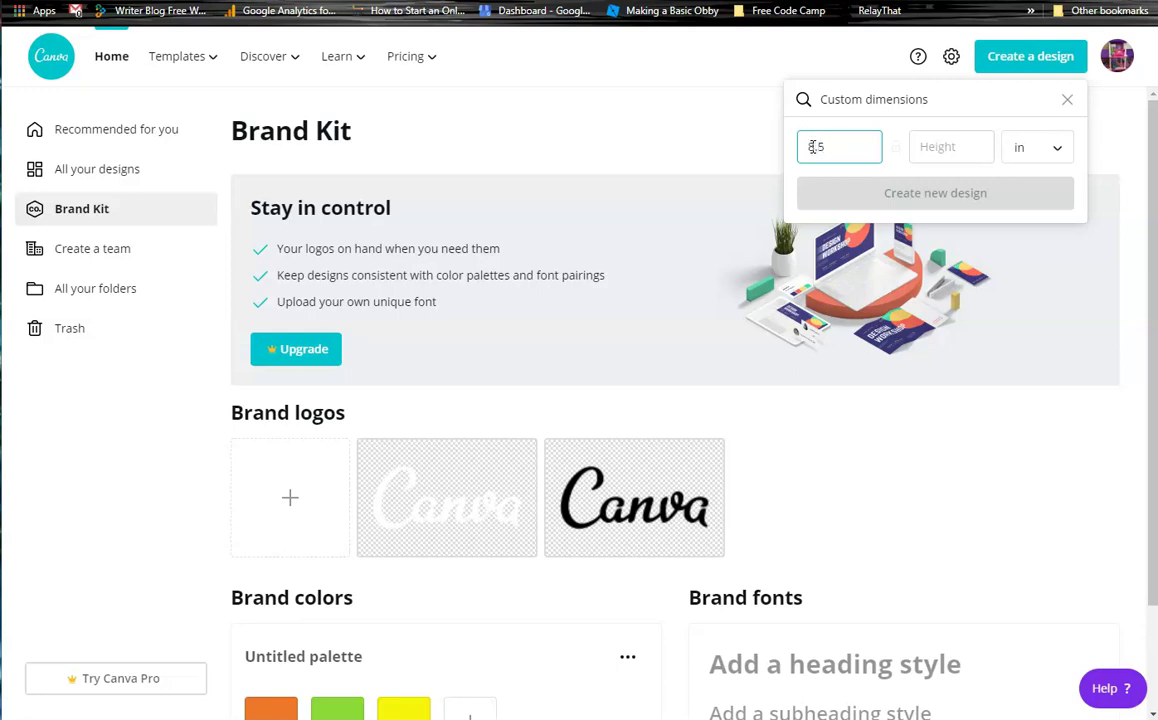
pyautogui.press('Tab')
pyautogui.write('11')
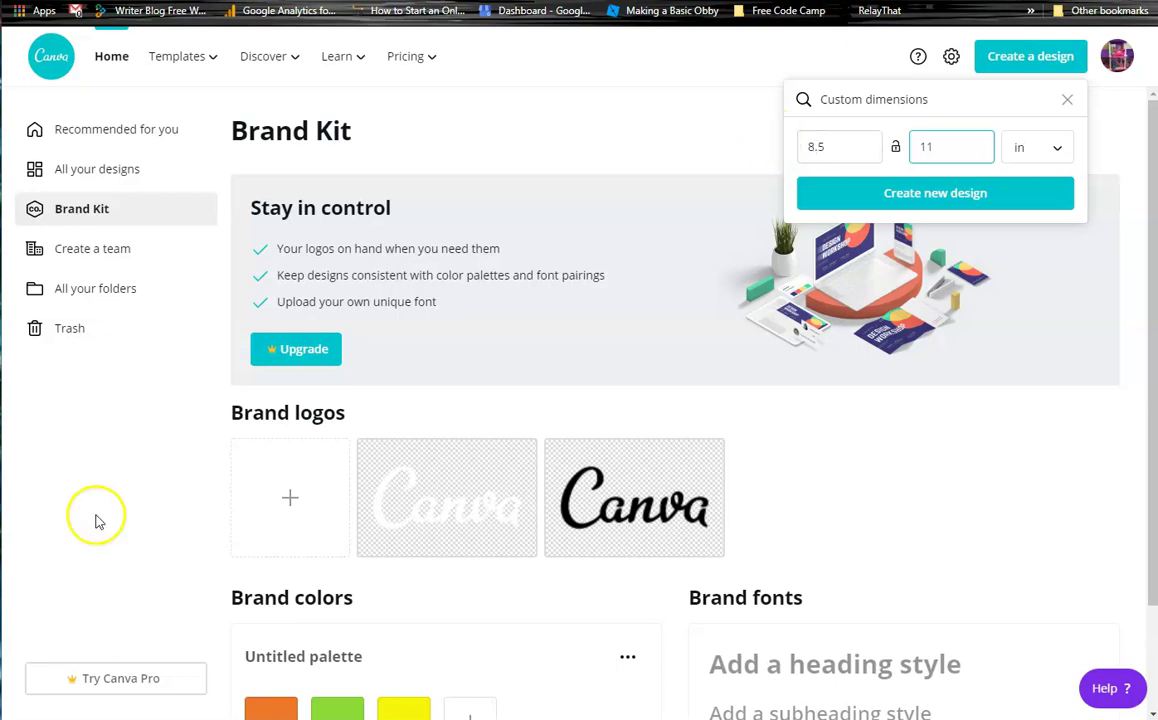
pyautogui.click(920, 193)
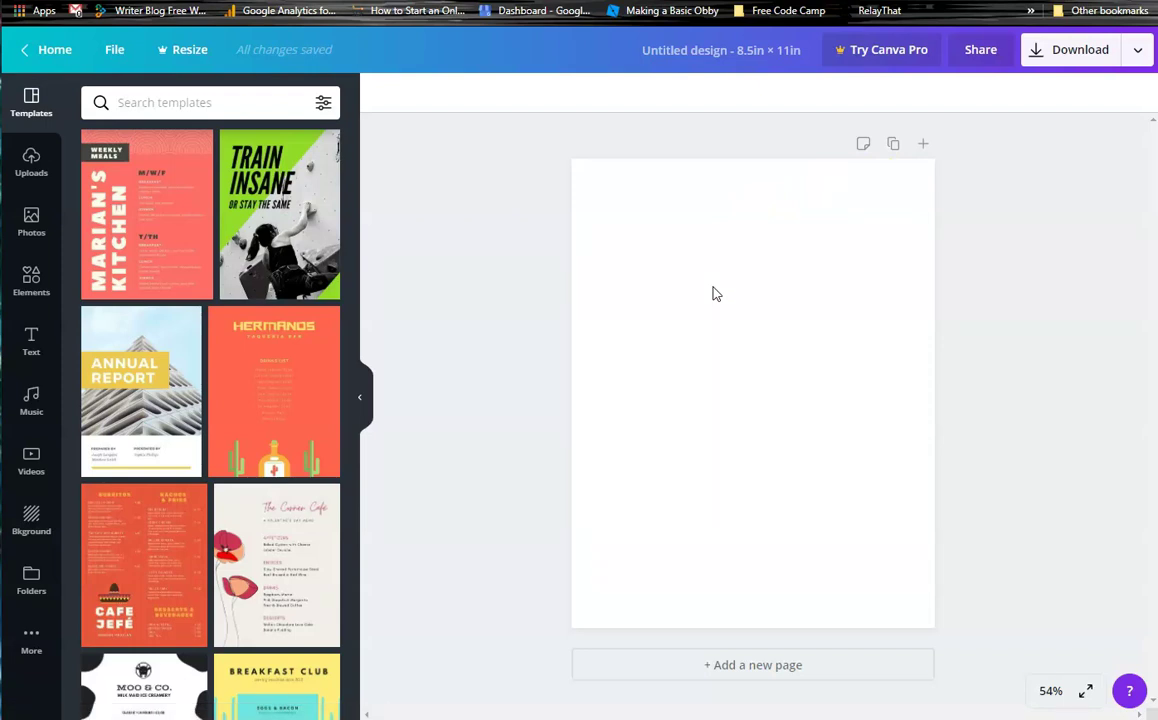
# Step: Add a heading text box and retype it as 'Password Journal'
pyautogui.click(31, 342)
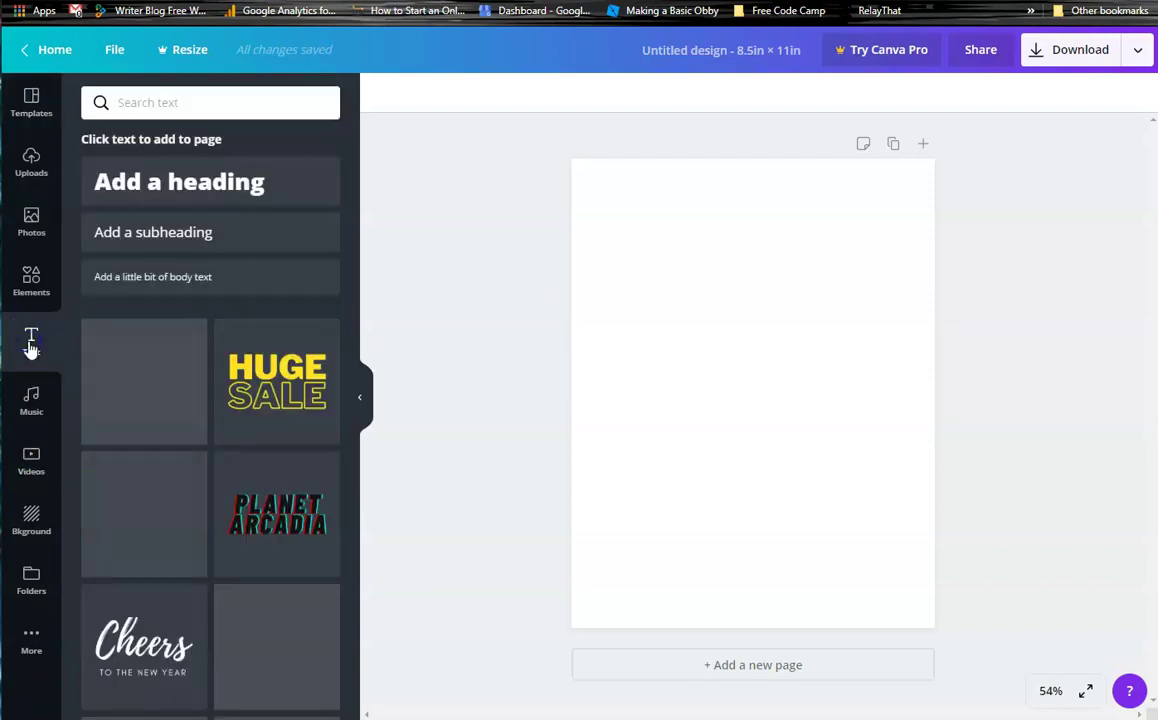
pyautogui.click(193, 188)
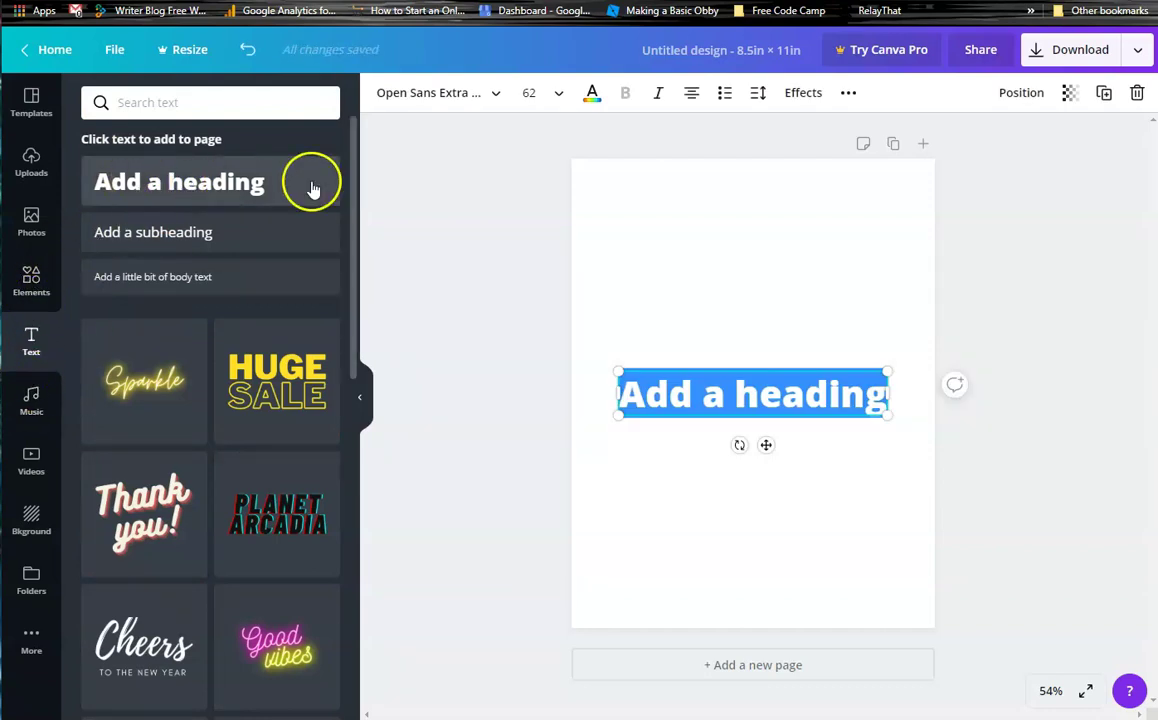
pyautogui.click(766, 396)
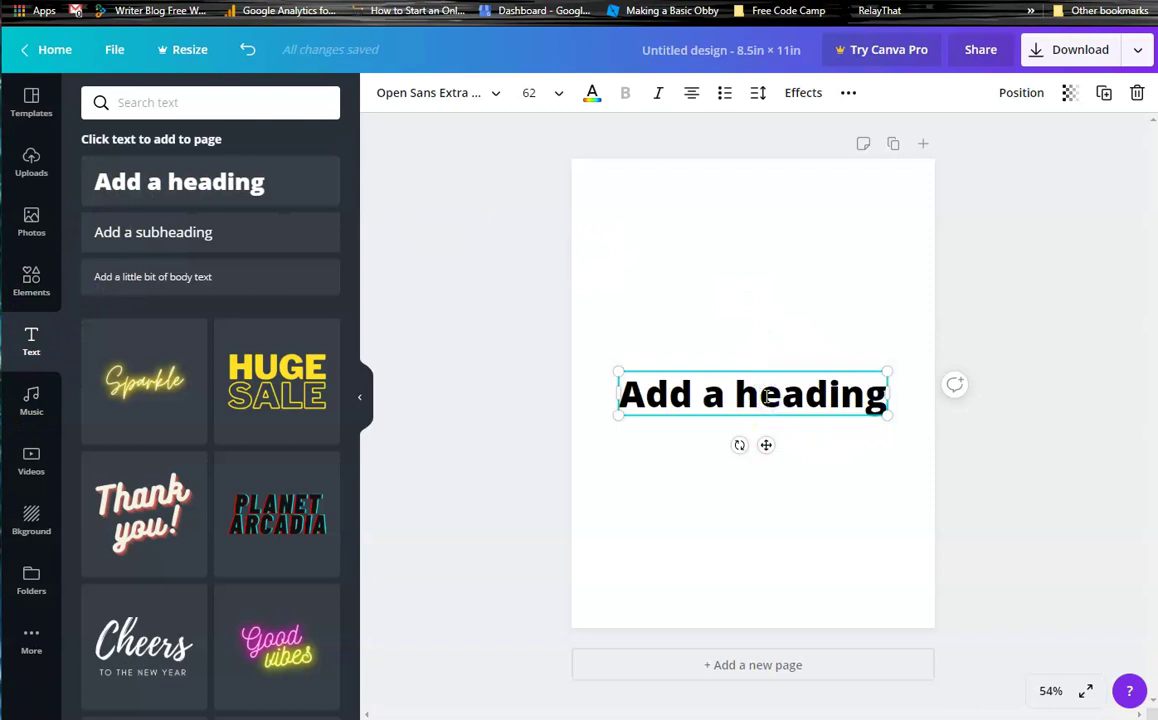
pyautogui.press('BackSpace')
pyautogui.press('BackSpace')
pyautogui.press('BackSpace')
pyautogui.press('BackSpace')
pyautogui.press('BackSpace')
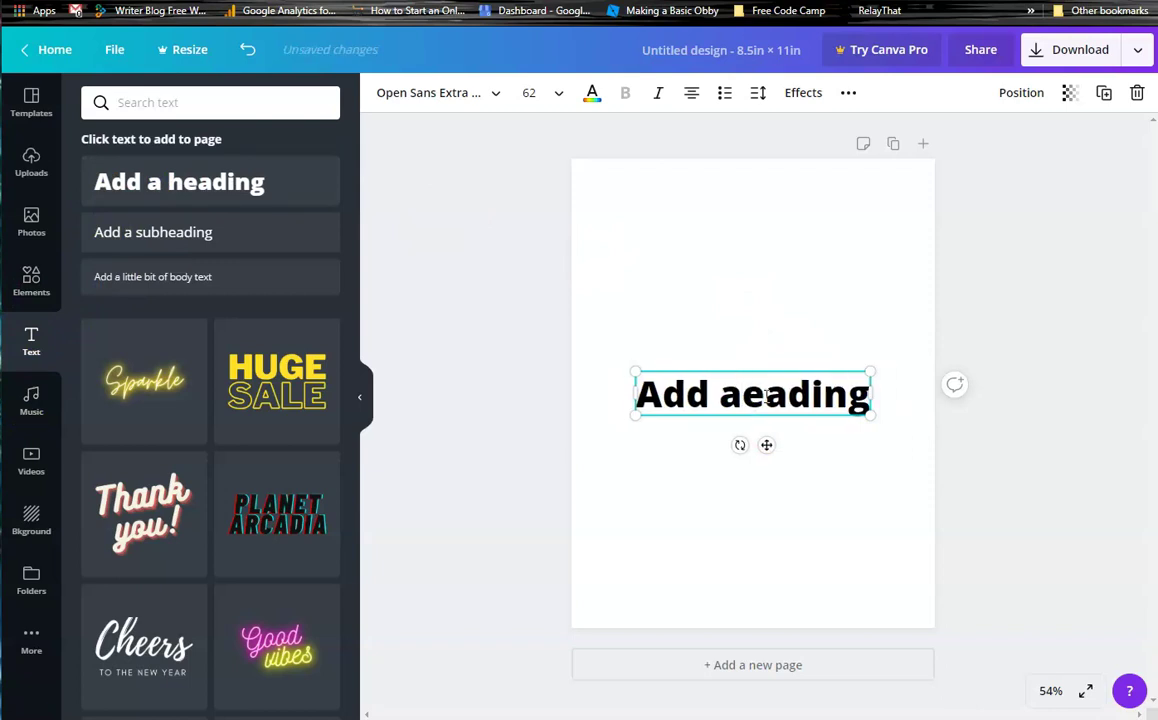
pyautogui.press('BackSpace')
pyautogui.press('BackSpace')
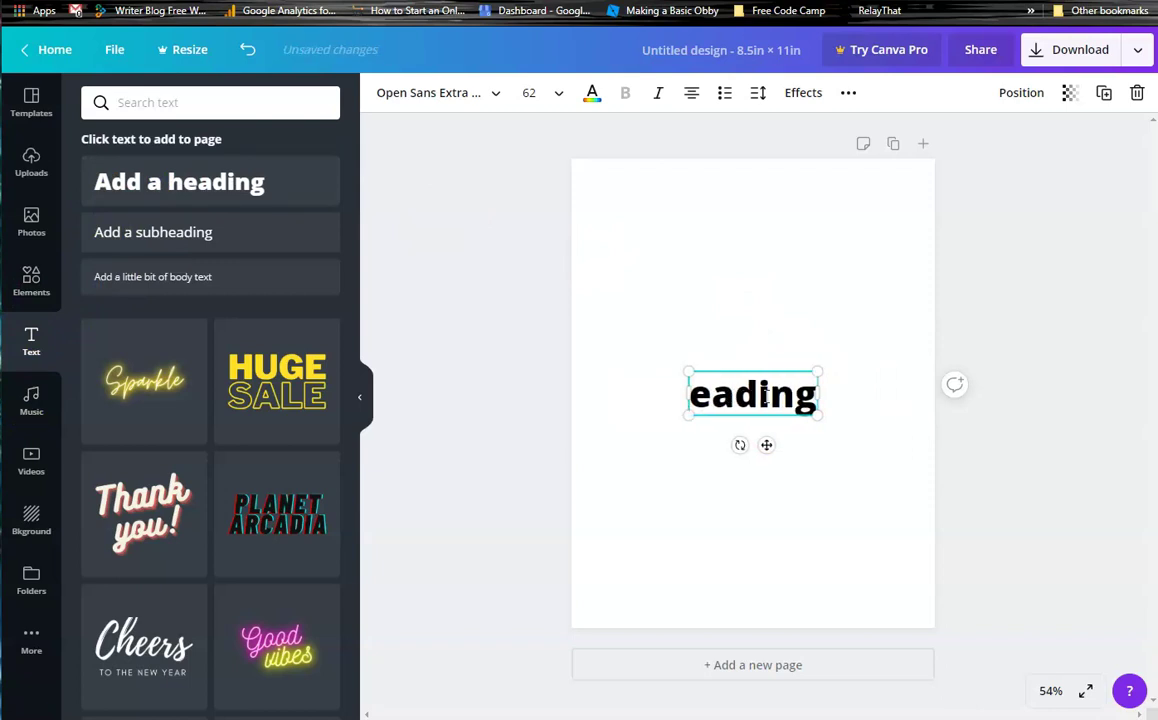
pyautogui.press('Delete')
pyautogui.press('Delete')
pyautogui.press('Delete')
pyautogui.press('Delete')
pyautogui.press('Delete')
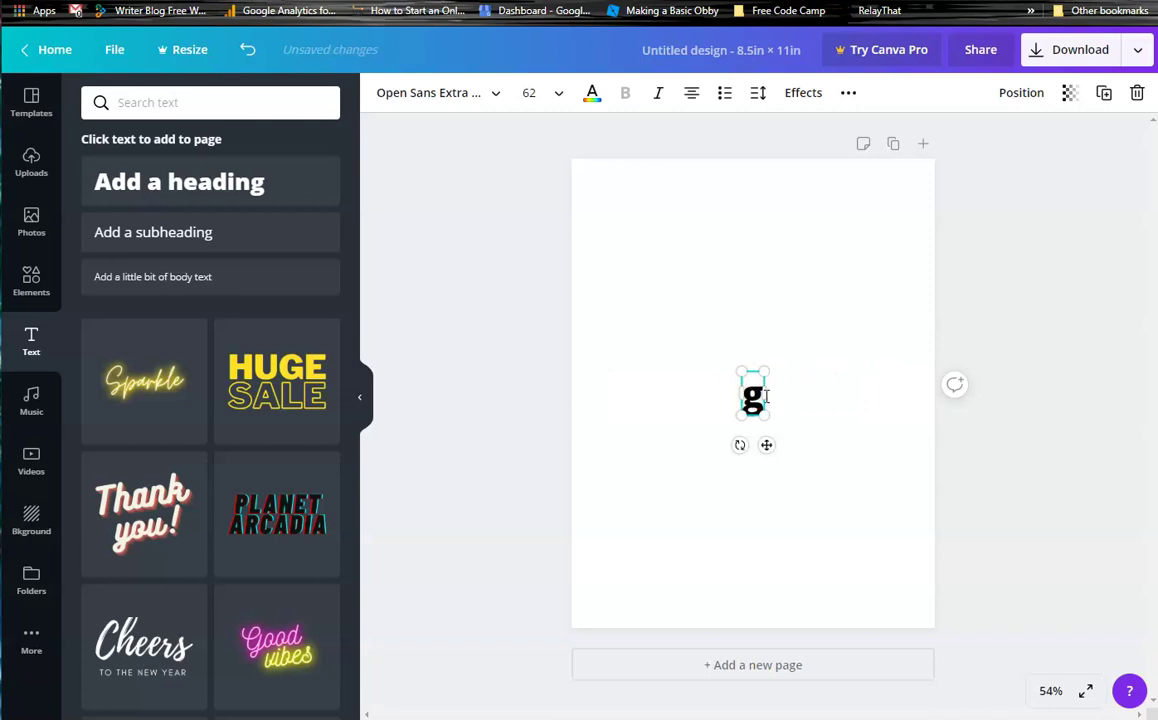
pyautogui.write('Pass')
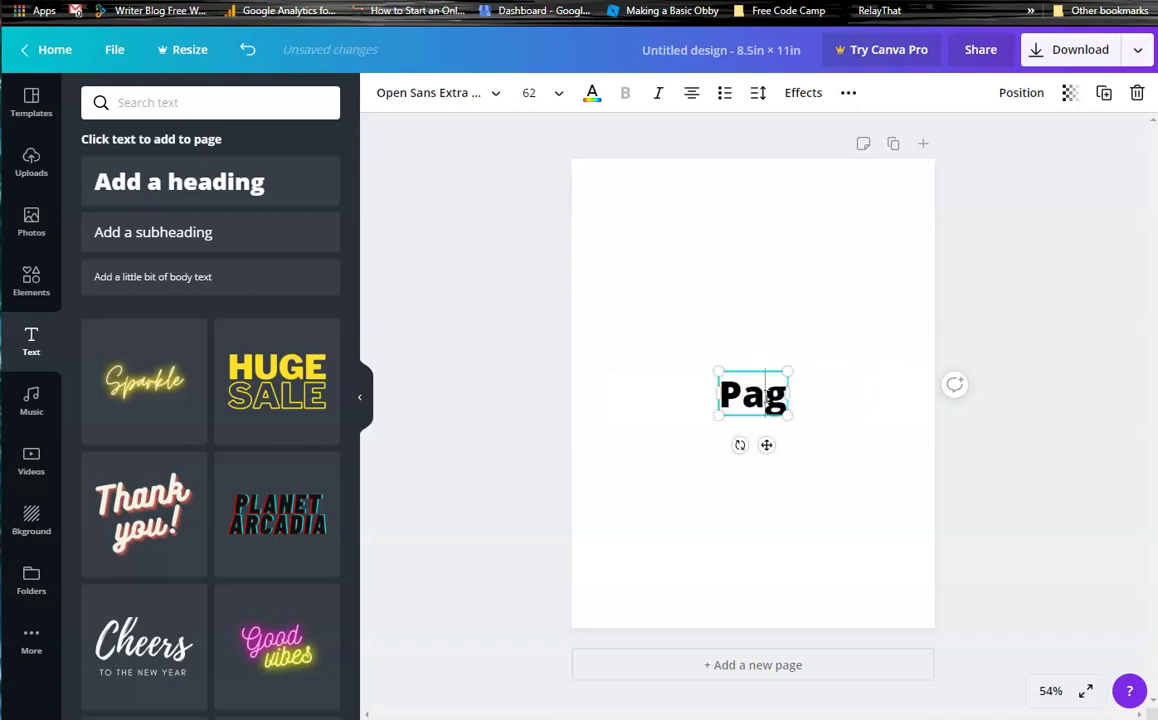
pyautogui.press('Delete')
pyautogui.write('word Journal')
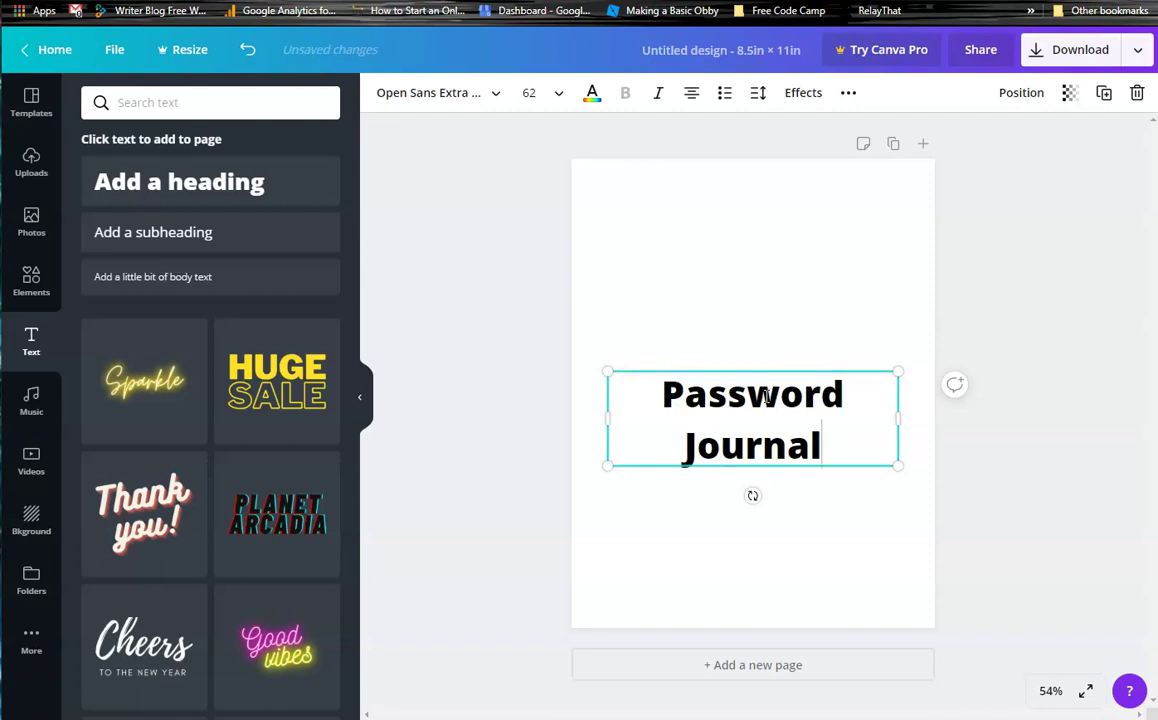
pyautogui.hotkey('shift', 'Left')
pyautogui.hotkey('shift', 'Left')
pyautogui.hotkey('shift', 'Left')
pyautogui.hotkey('shift', 'Left')
pyautogui.hotkey('shift', 'Left')
pyautogui.hotkey('shift', 'Left')
pyautogui.hotkey('shift', 'Left')
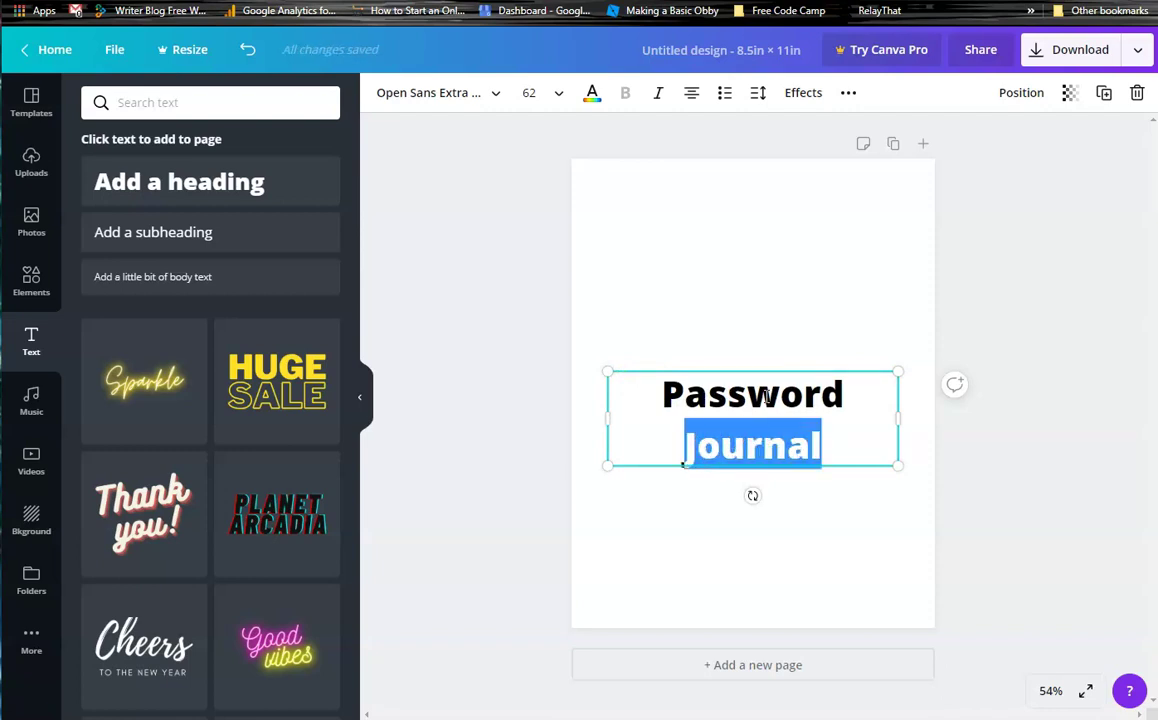
pyautogui.hotkey('shift', 'Up')
pyautogui.hotkey('shift', 'Left')
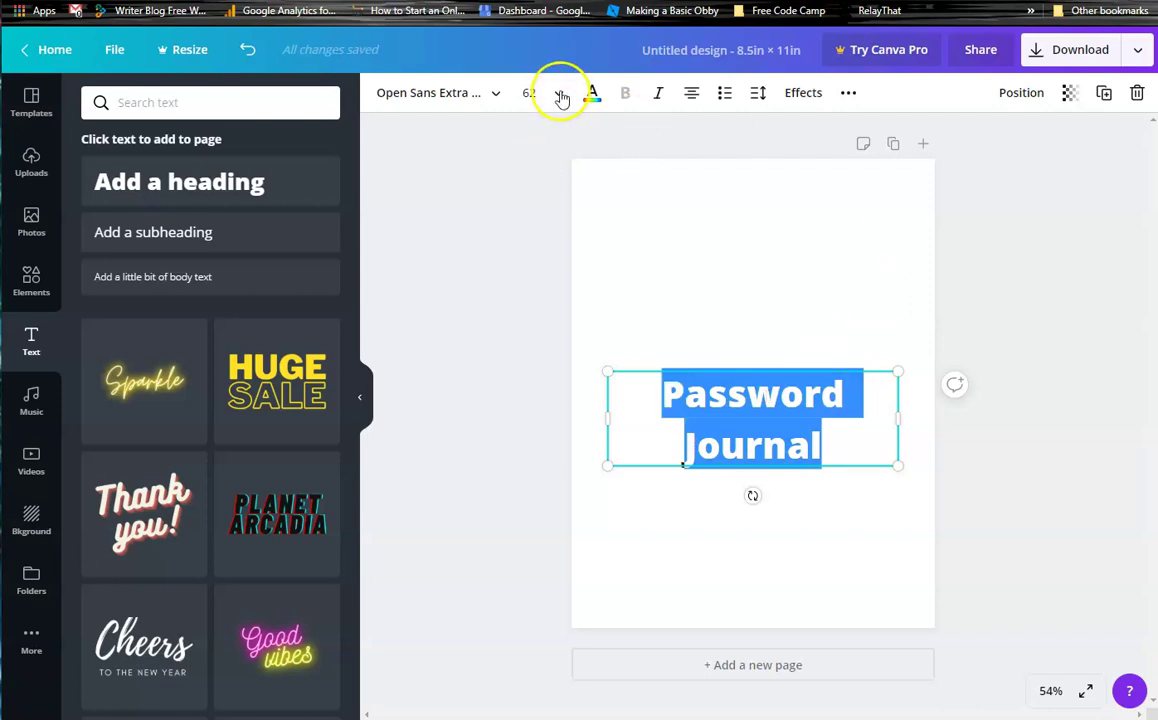
# Step: Set the title to font size 48 and move it to the top of the page
pyautogui.click(558, 92)
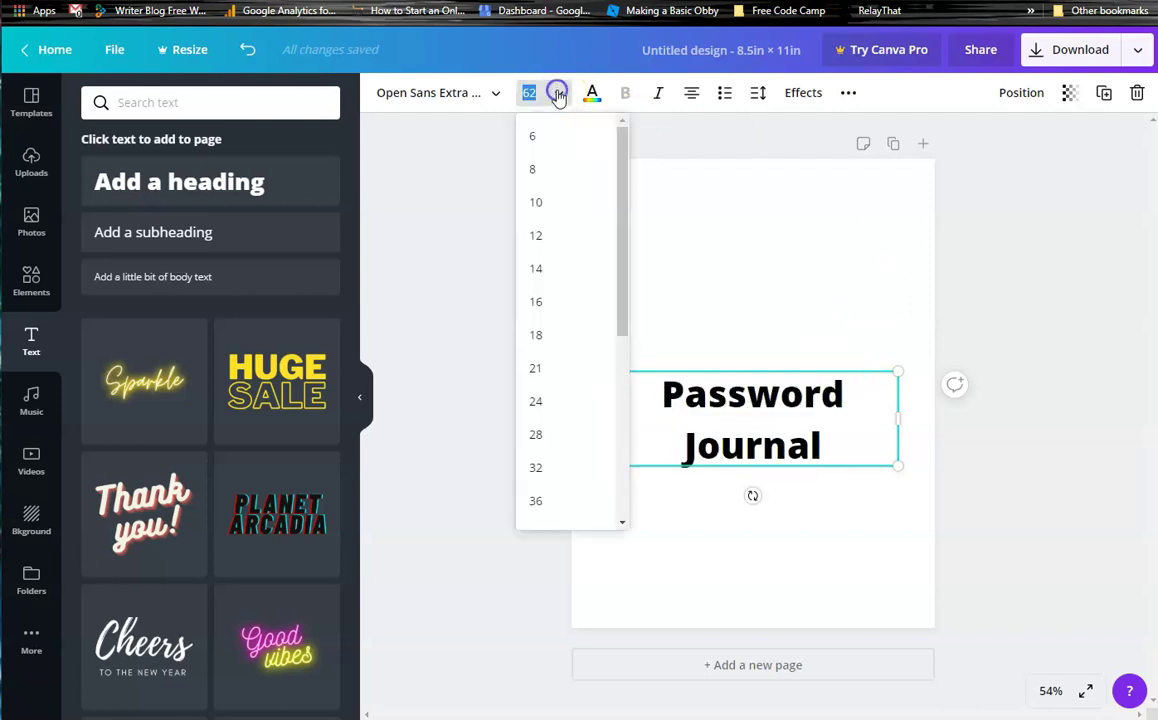
pyautogui.click(551, 469)
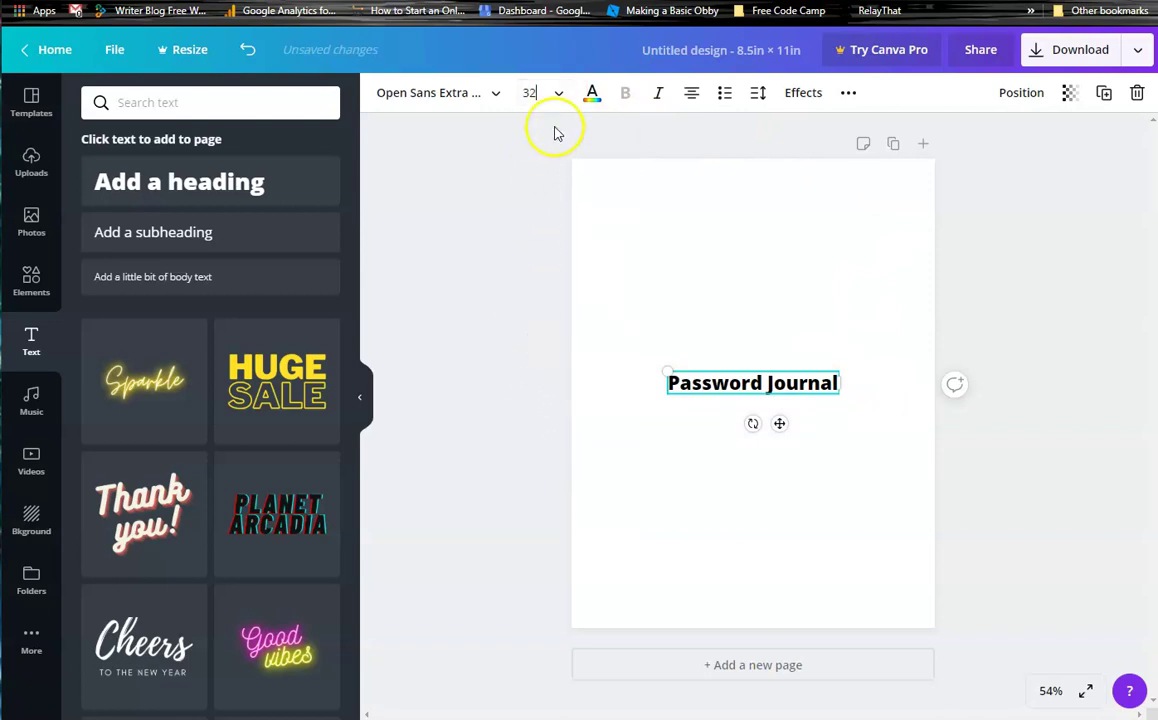
pyautogui.click(558, 92)
pyautogui.click(540, 454)
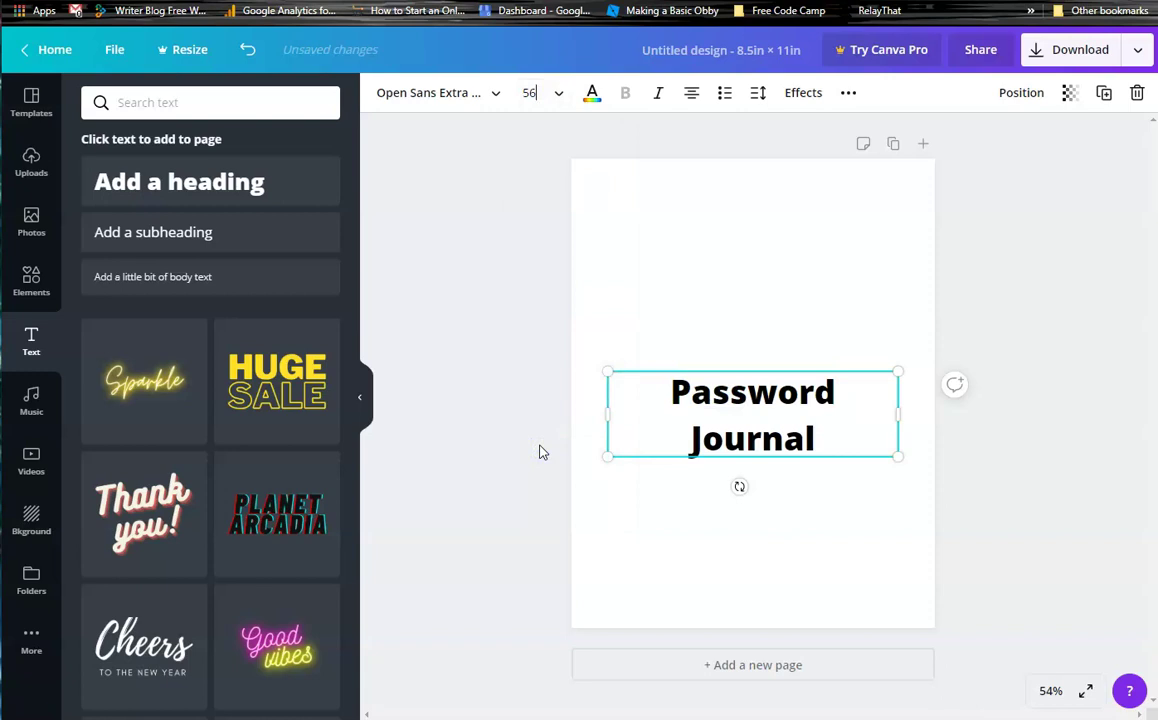
pyautogui.click(558, 92)
pyautogui.click(551, 293)
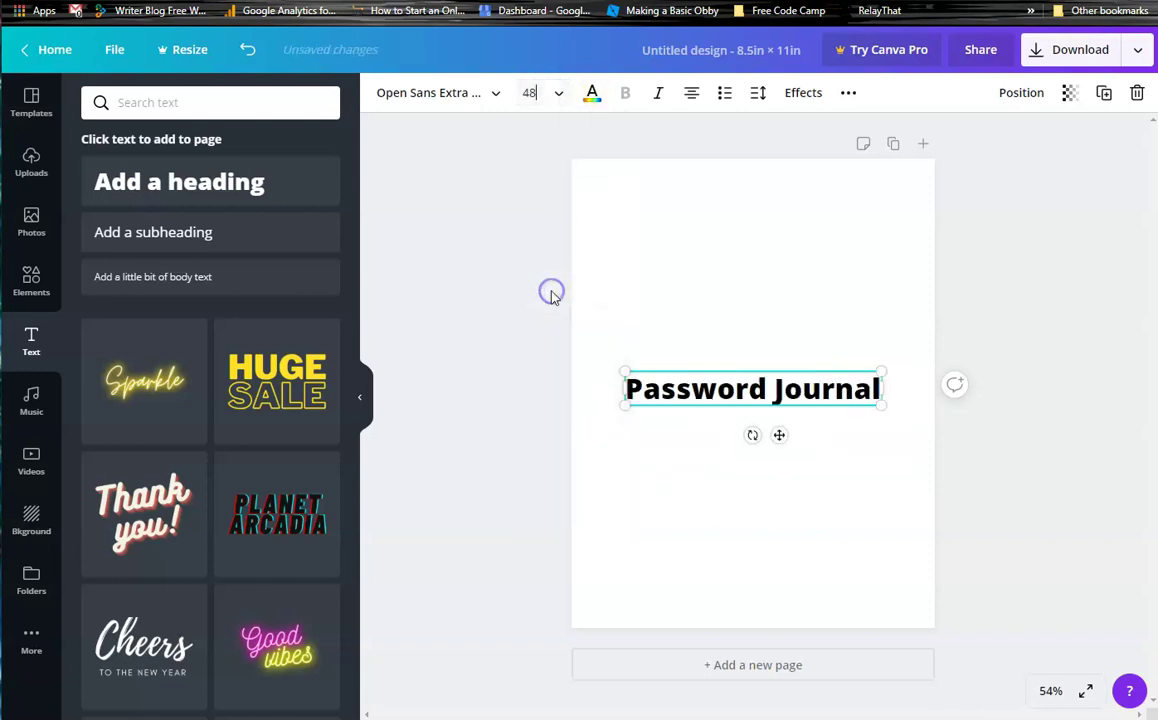
pyautogui.moveTo(779, 434); pyautogui.dragTo(778, 230)
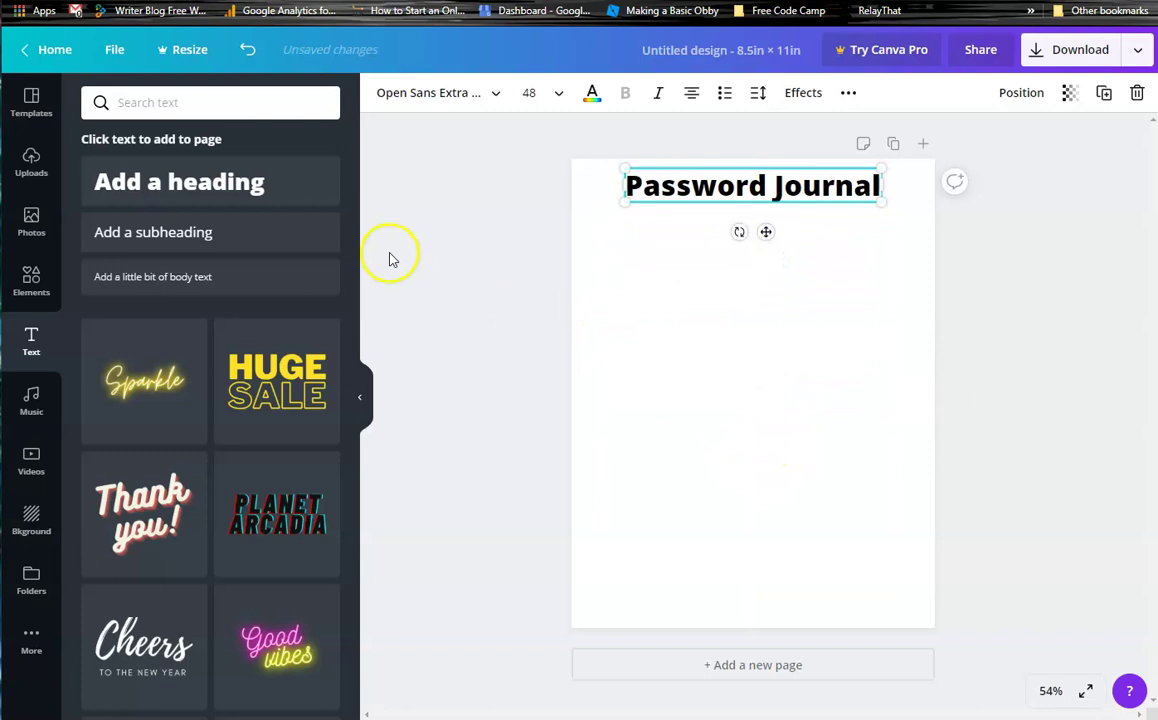
pyautogui.click(496, 93)
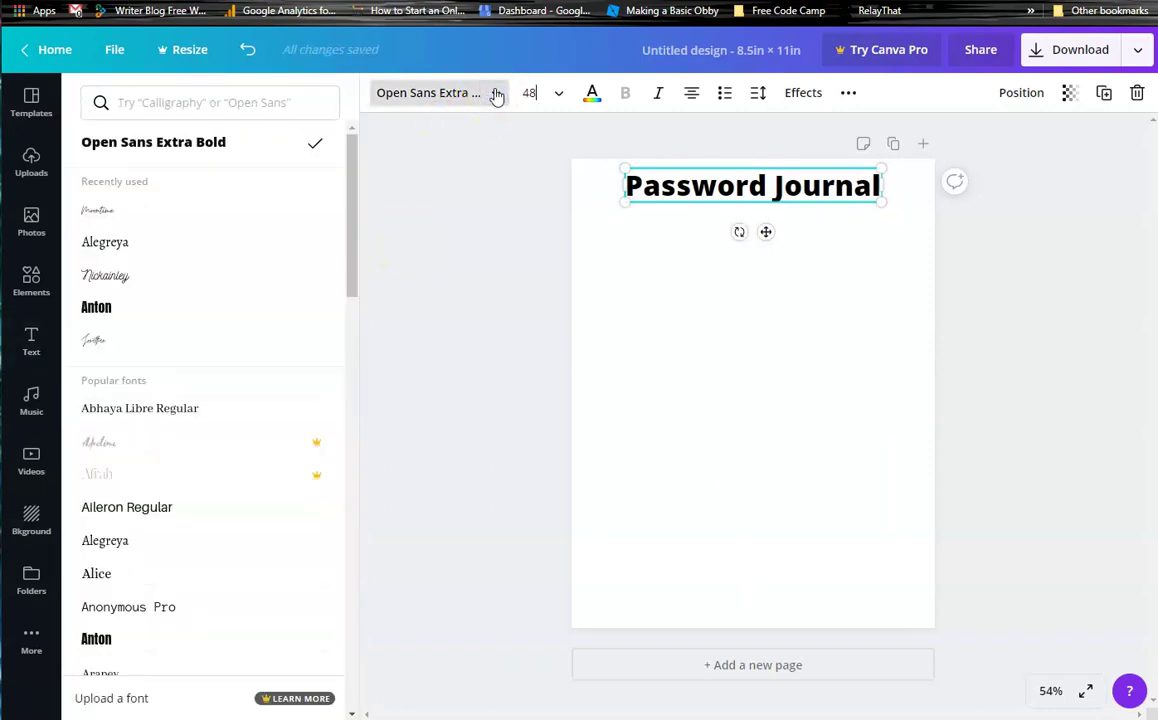
# Step: Change the title's font to Abhaya Libre Regular, keeping size 48, then open Elements
pyautogui.click(95, 282)
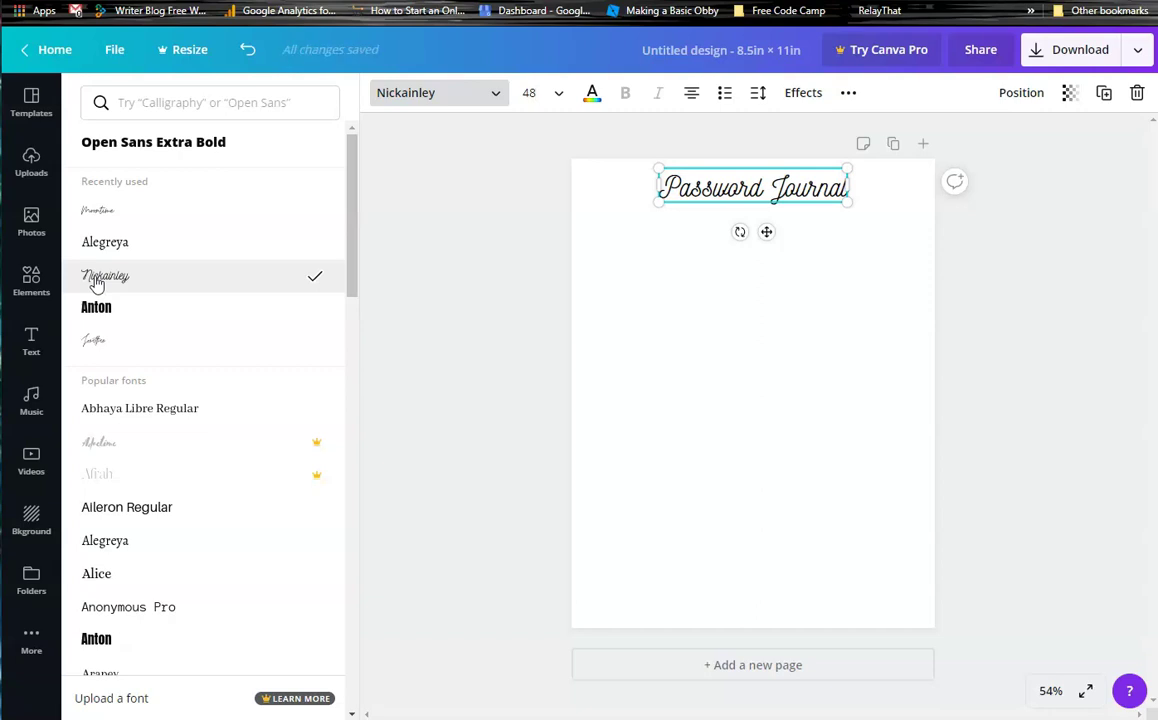
pyautogui.click(148, 410)
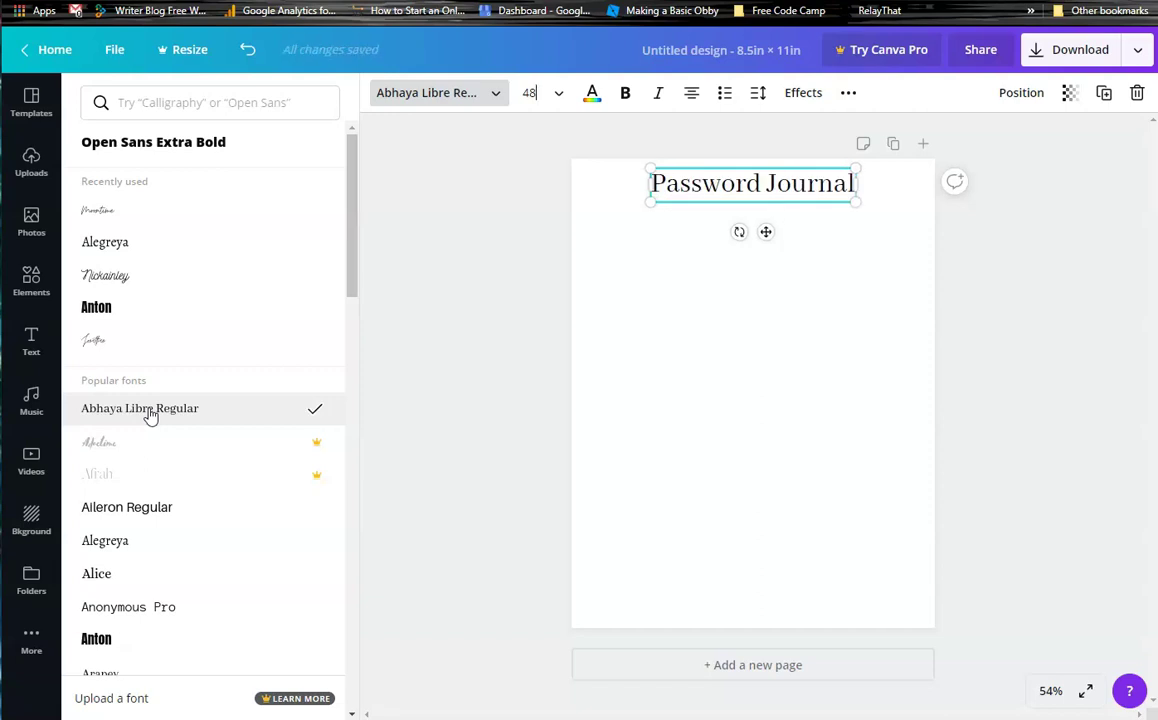
pyautogui.click(180, 407)
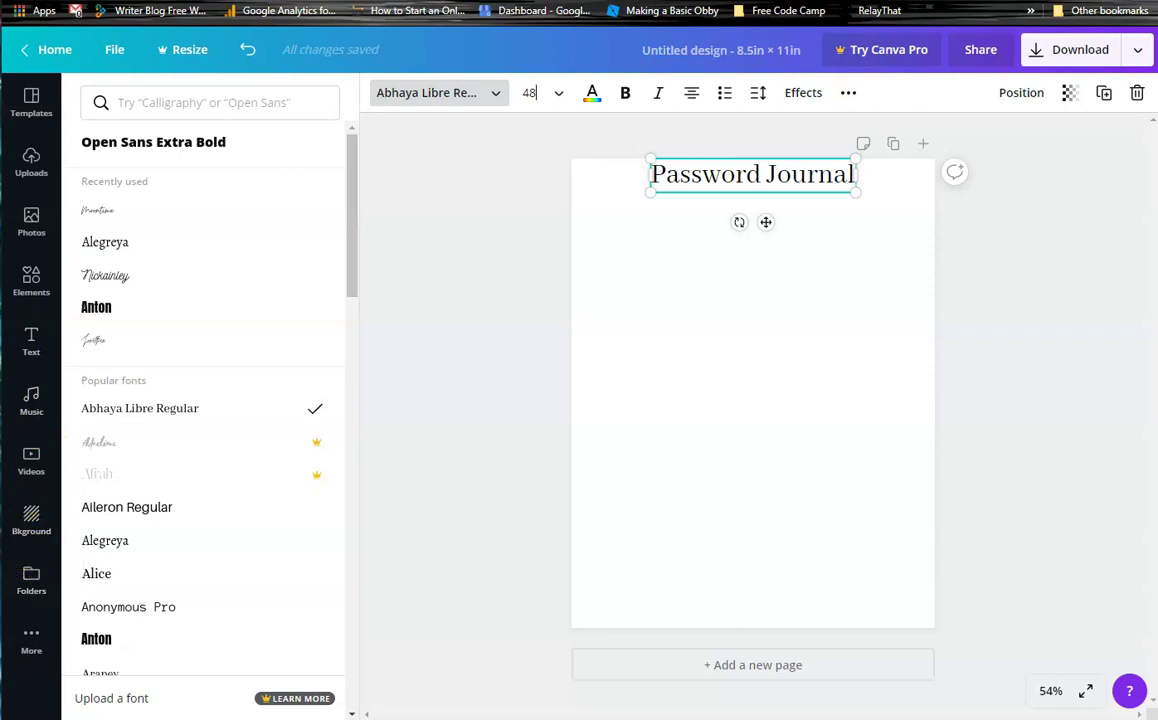
pyautogui.click(31, 280)
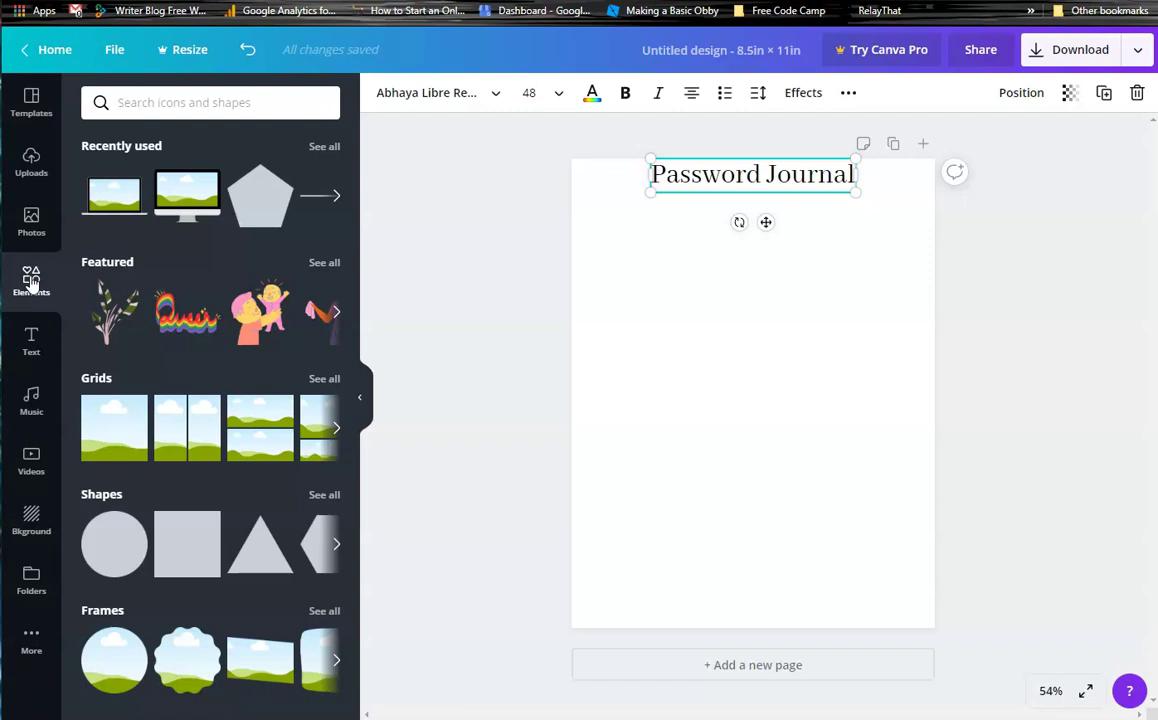
# Step: Add a plain orange line from Elements, shorten it and place it under the title
pyautogui.scroll(-5, 225, 400)
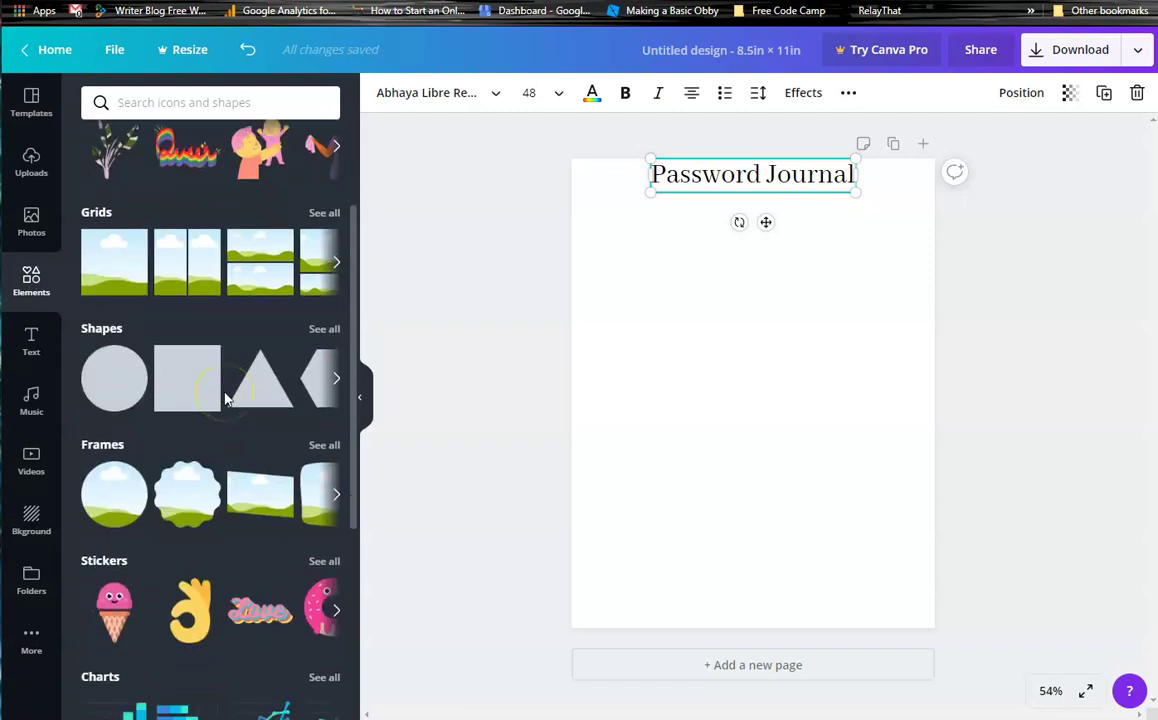
pyautogui.scroll(-1, 105, 530)
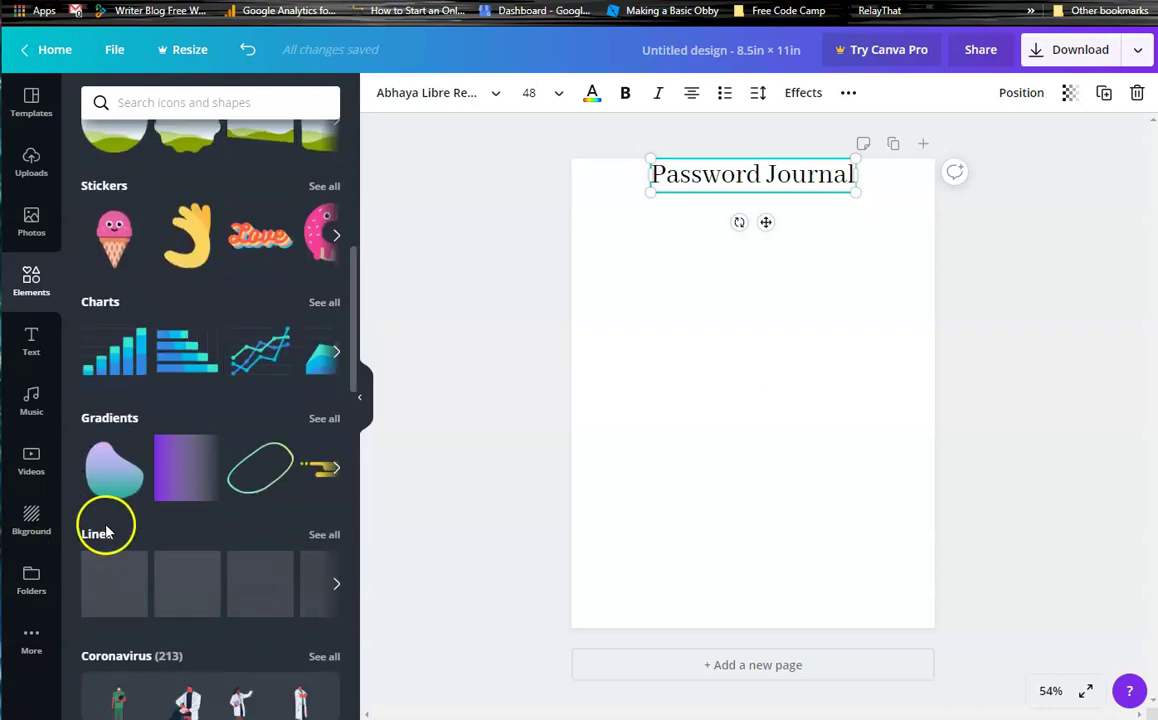
pyautogui.scroll(-2, 202, 537)
pyautogui.click(323, 328)
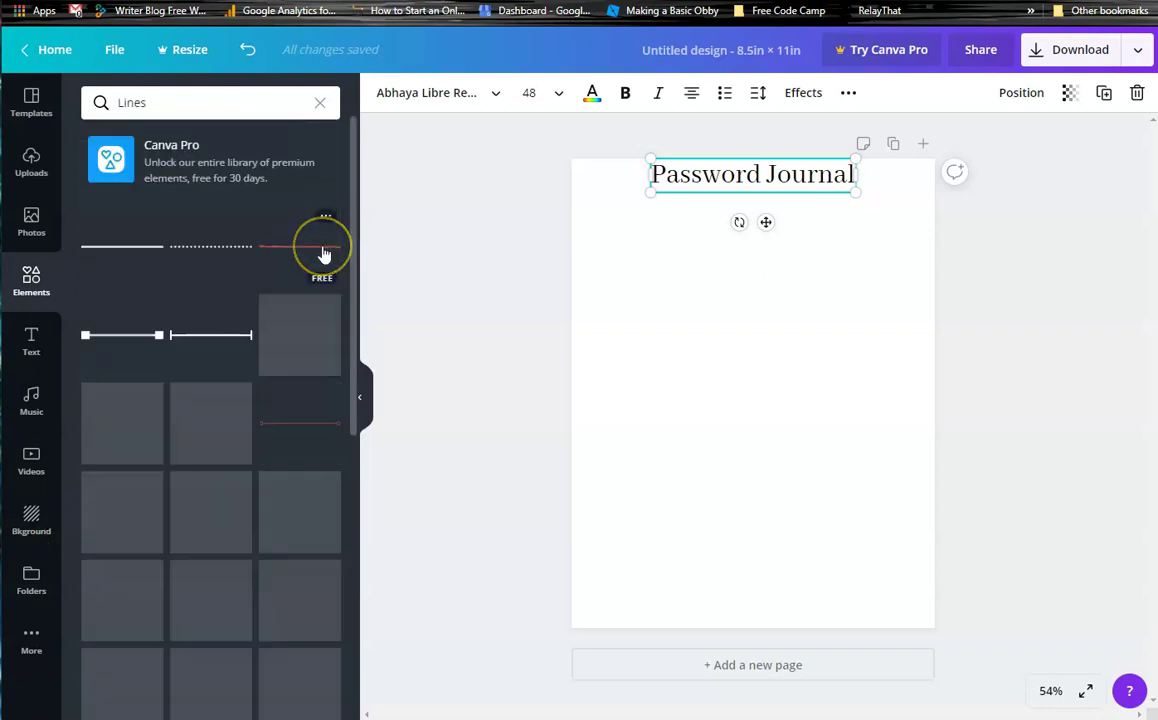
pyautogui.click(110, 251)
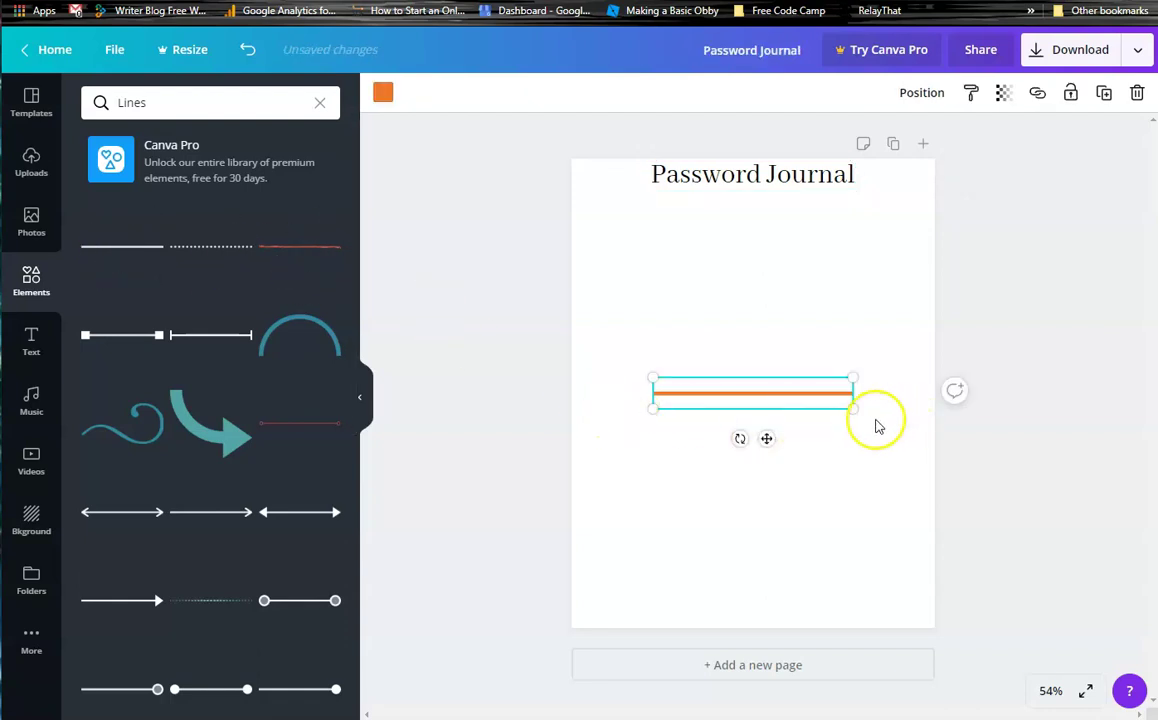
pyautogui.moveTo(849, 410); pyautogui.dragTo(800, 388)
pyautogui.moveTo(743, 423); pyautogui.dragTo(695, 307)
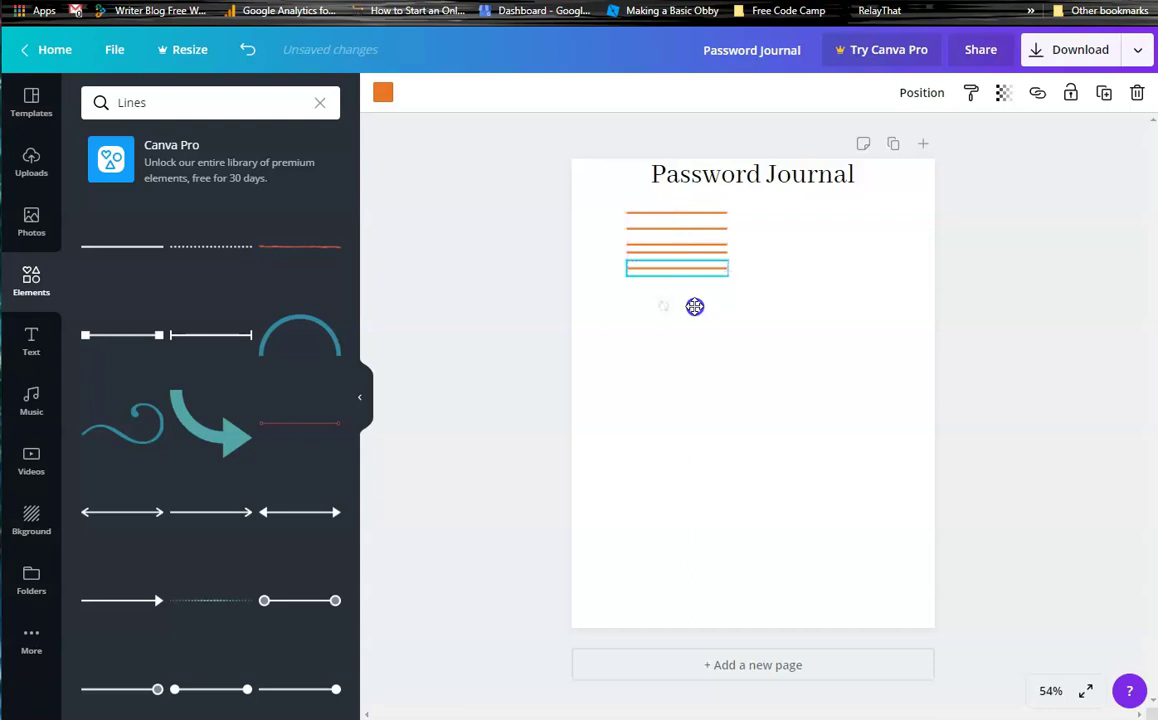
# Step: Even the spacing of the five orange lines and move them together right, under the title
pyautogui.click(688, 264)
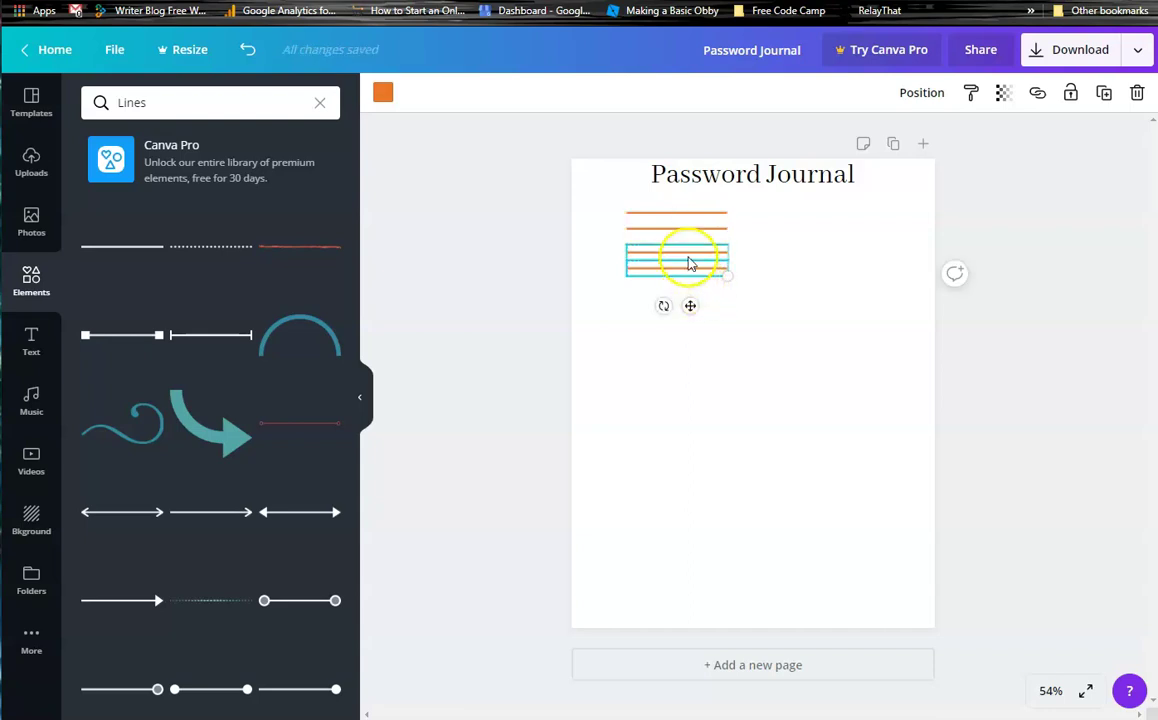
pyautogui.moveTo(692, 305); pyautogui.dragTo(685, 313)
pyautogui.click(695, 269)
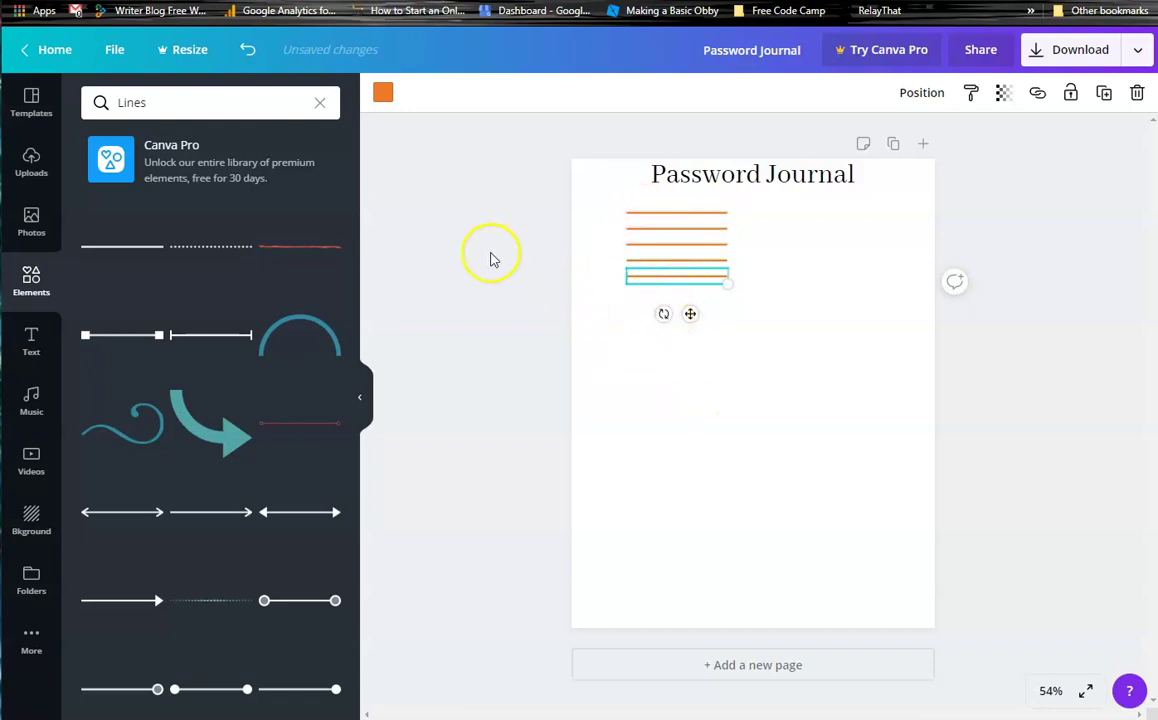
pyautogui.moveTo(603, 192); pyautogui.dragTo(662, 359)
pyautogui.click(500, 271)
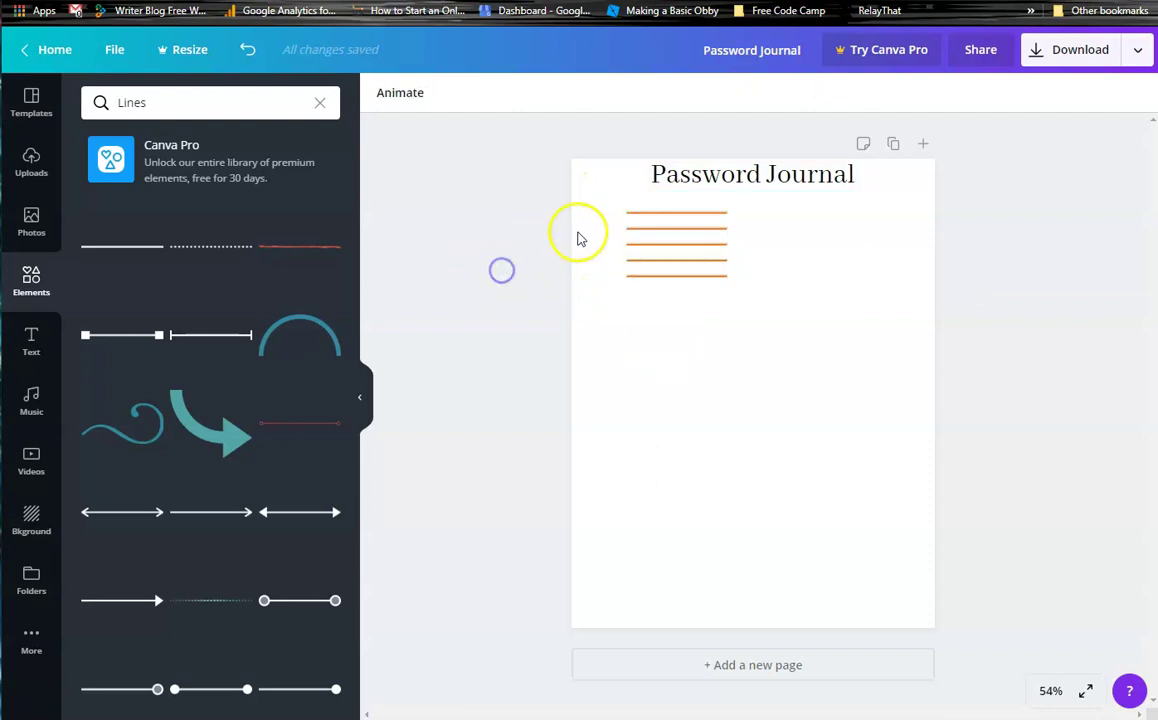
pyautogui.moveTo(608, 199); pyautogui.dragTo(645, 313)
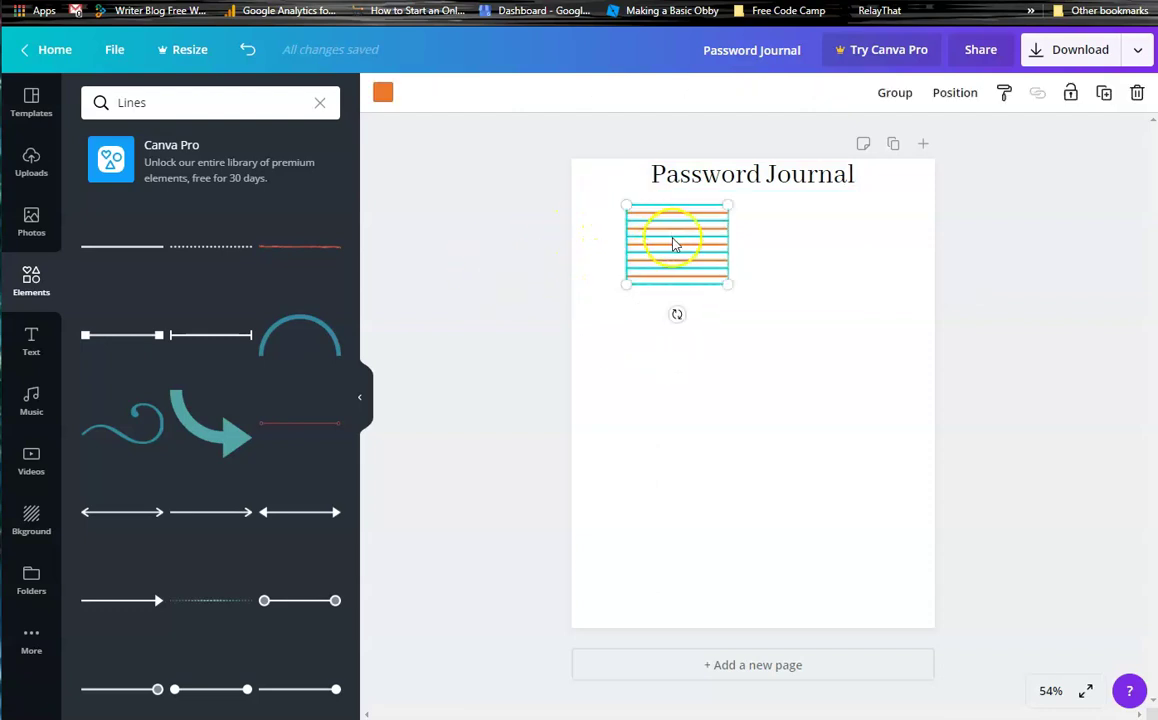
pyautogui.moveTo(667, 248); pyautogui.dragTo(809, 247)
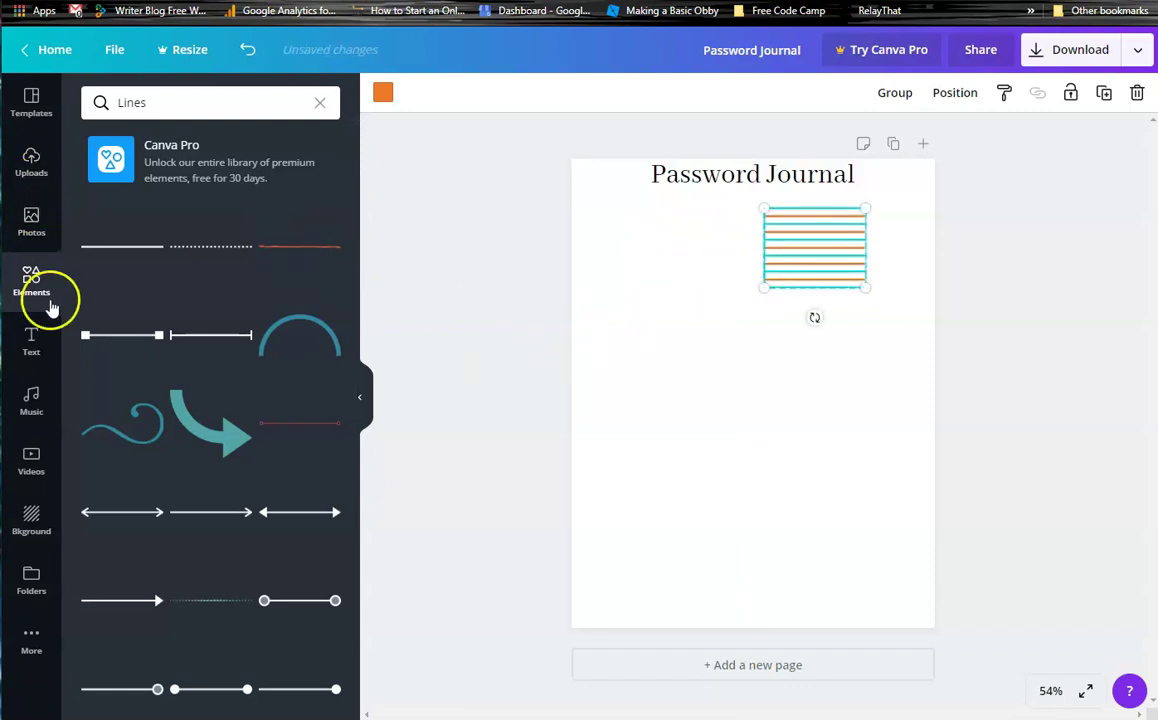
pyautogui.click(33, 340)
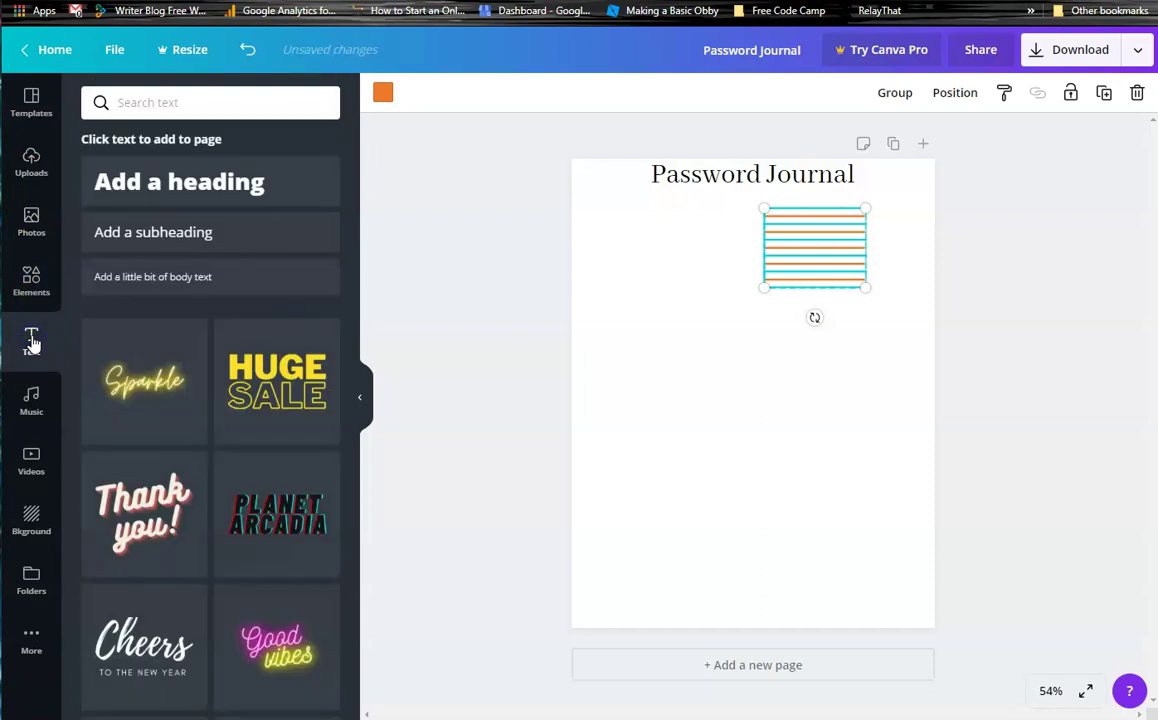
# Step: Add a body text box with Username, Password, Email, Website and Notes, right-aligned and narrowed
pyautogui.click(136, 268)
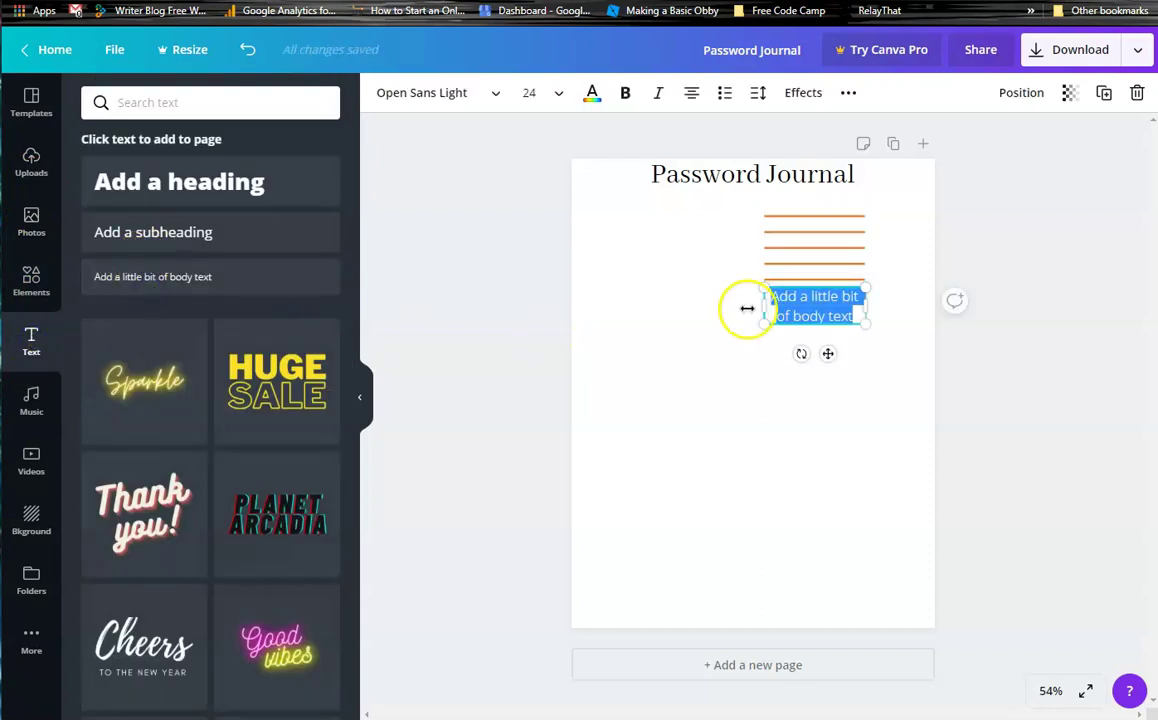
pyautogui.click(827, 318)
pyautogui.moveTo(837, 315); pyautogui.dragTo(768, 300)
pyautogui.hotkey('ctrl', 'v')
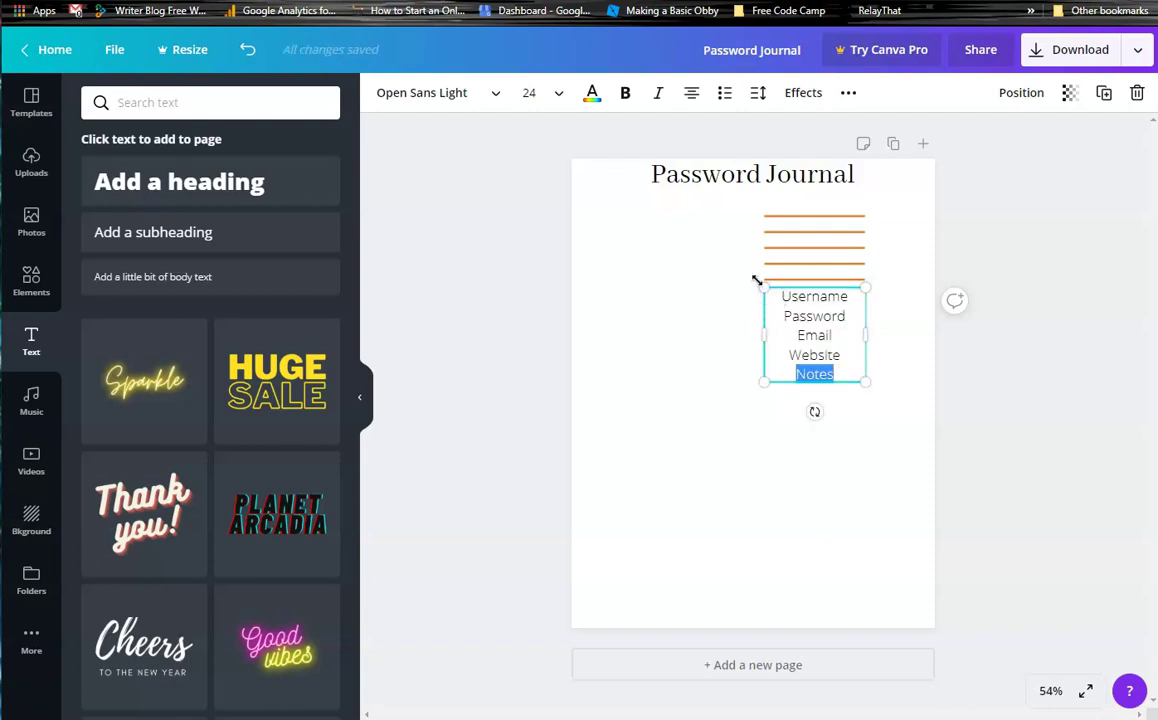
pyautogui.hotkey('shift', 'Up')
pyautogui.hotkey('shift', 'Up')
pyautogui.hotkey('shift', 'Up')
pyautogui.hotkey('shift', 'Up')
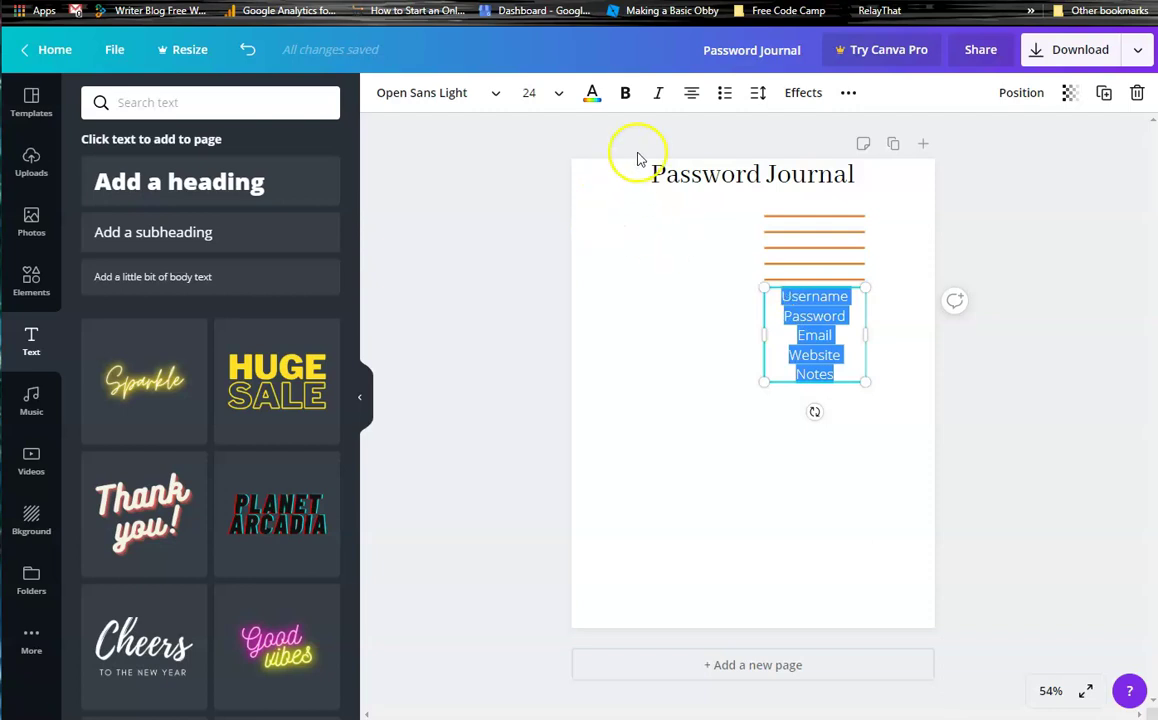
pyautogui.click(691, 92)
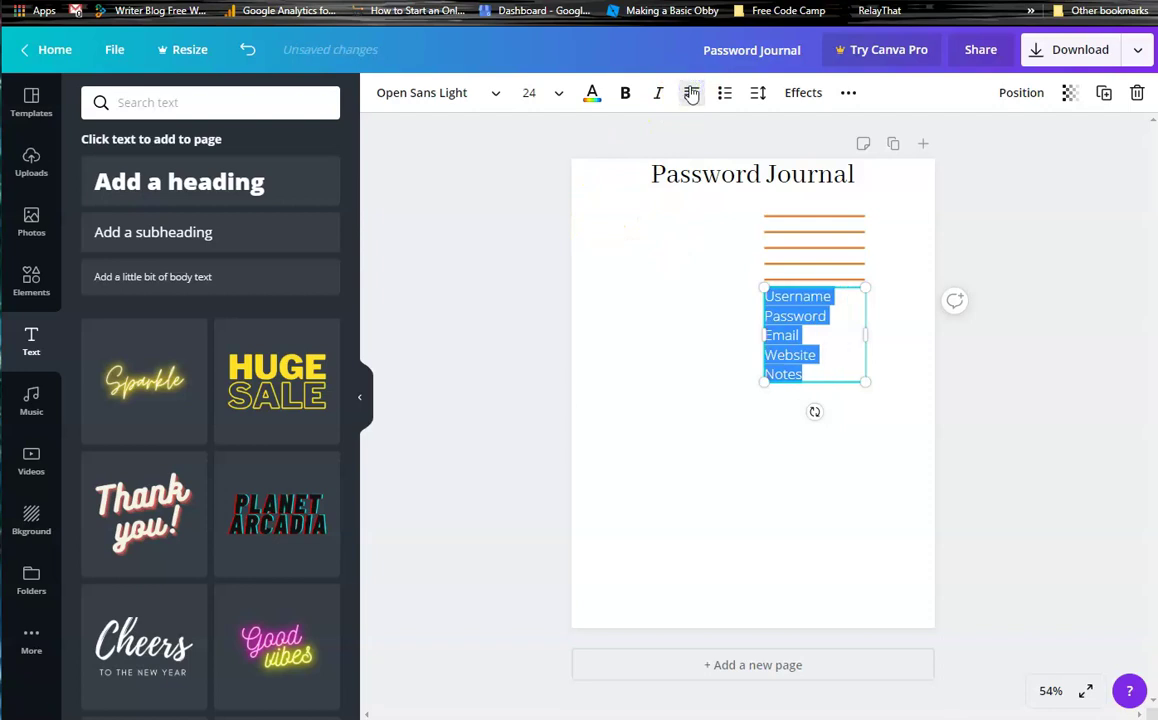
pyautogui.click(691, 92)
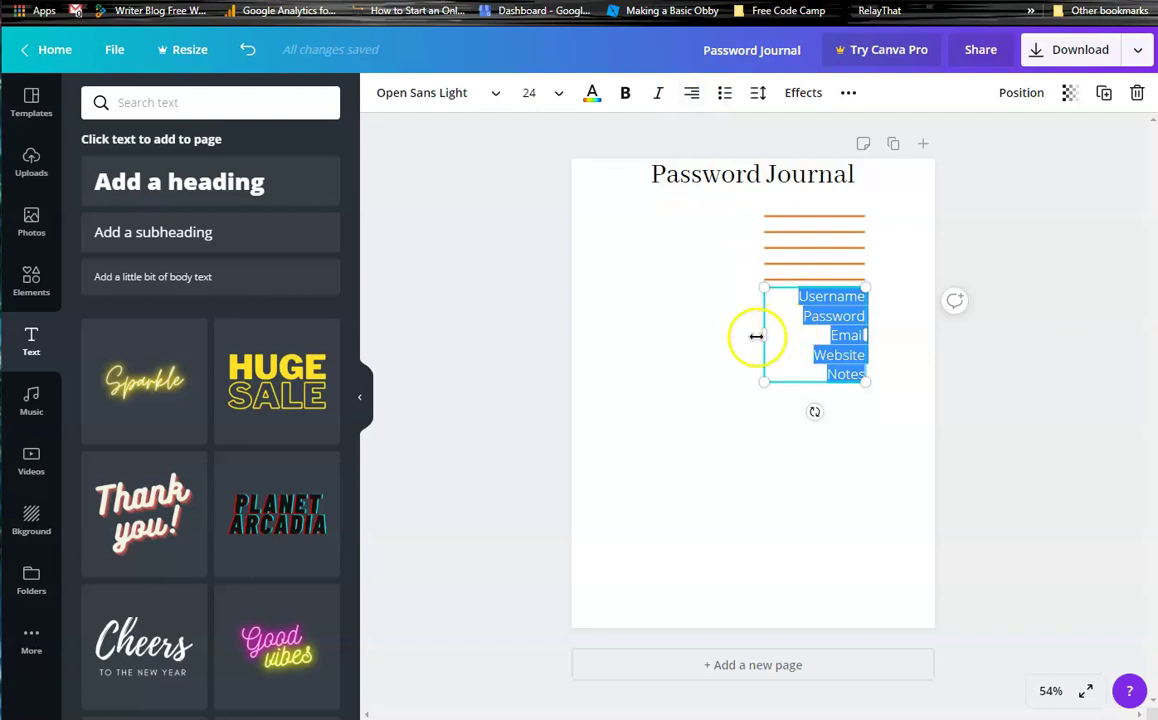
pyautogui.moveTo(771, 335); pyautogui.dragTo(793, 337)
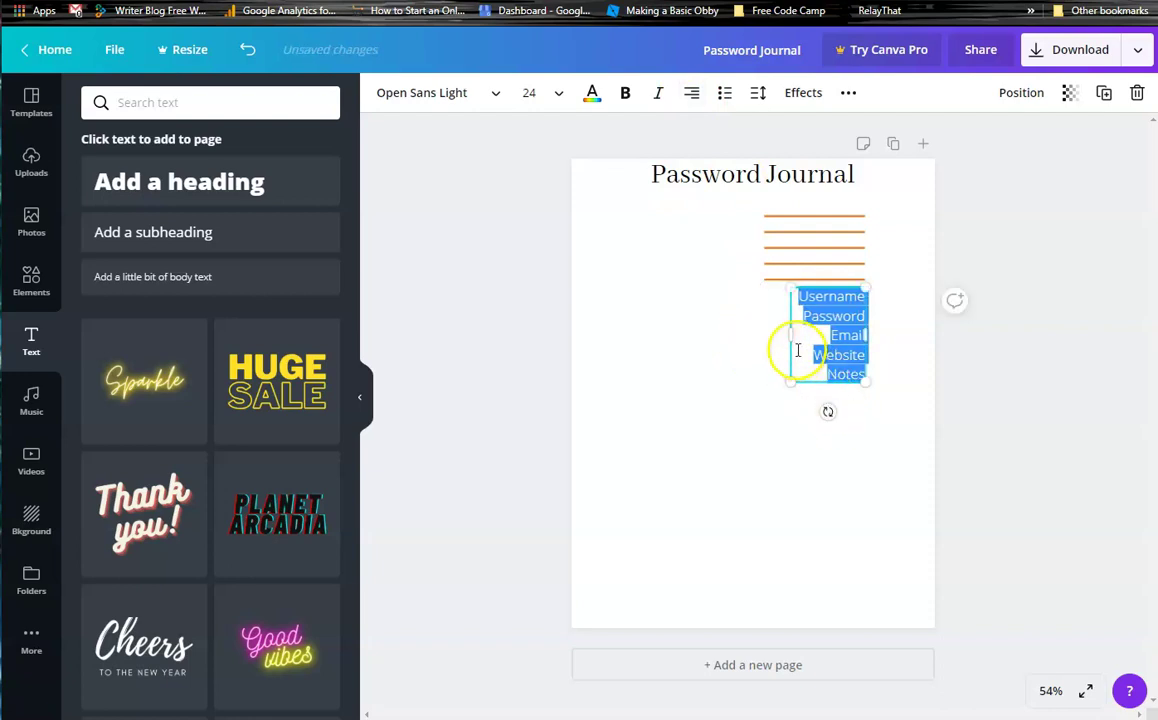
# Step: Reselect the label text box, widen it leftward and move it to the top-left under the title
pyautogui.click(800, 346)
pyautogui.moveTo(806, 388); pyautogui.dragTo(757, 370)
pyautogui.moveTo(828, 400); pyautogui.dragTo(817, 389)
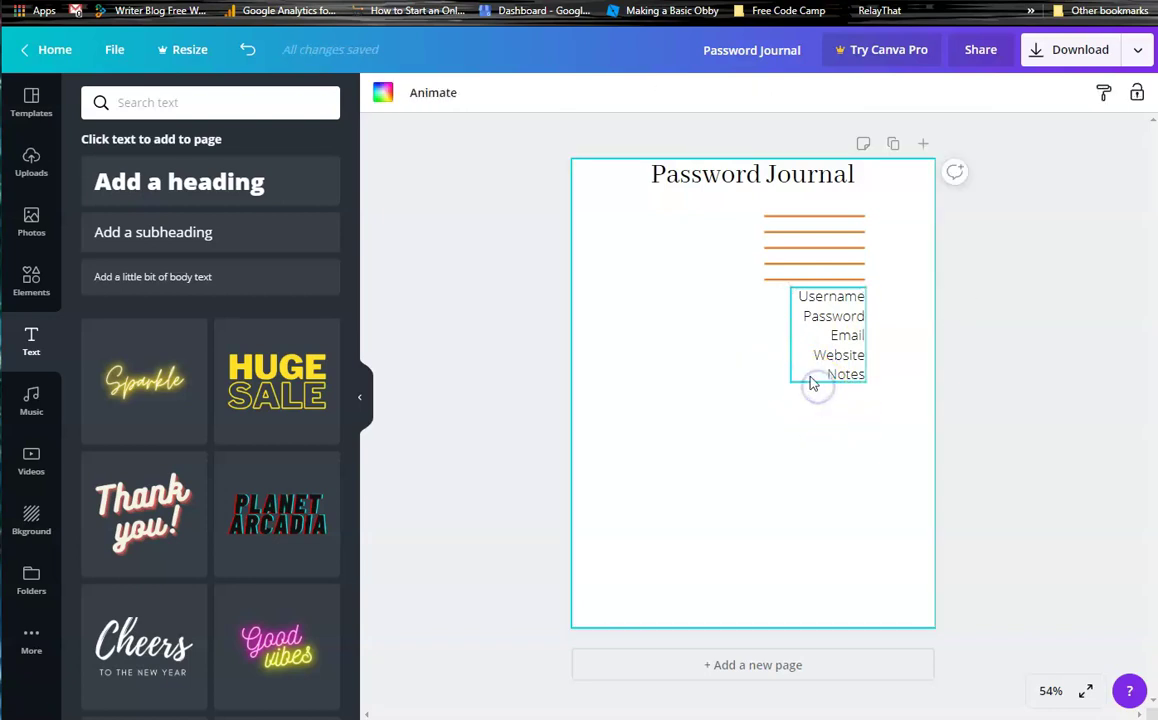
pyautogui.click(810, 380)
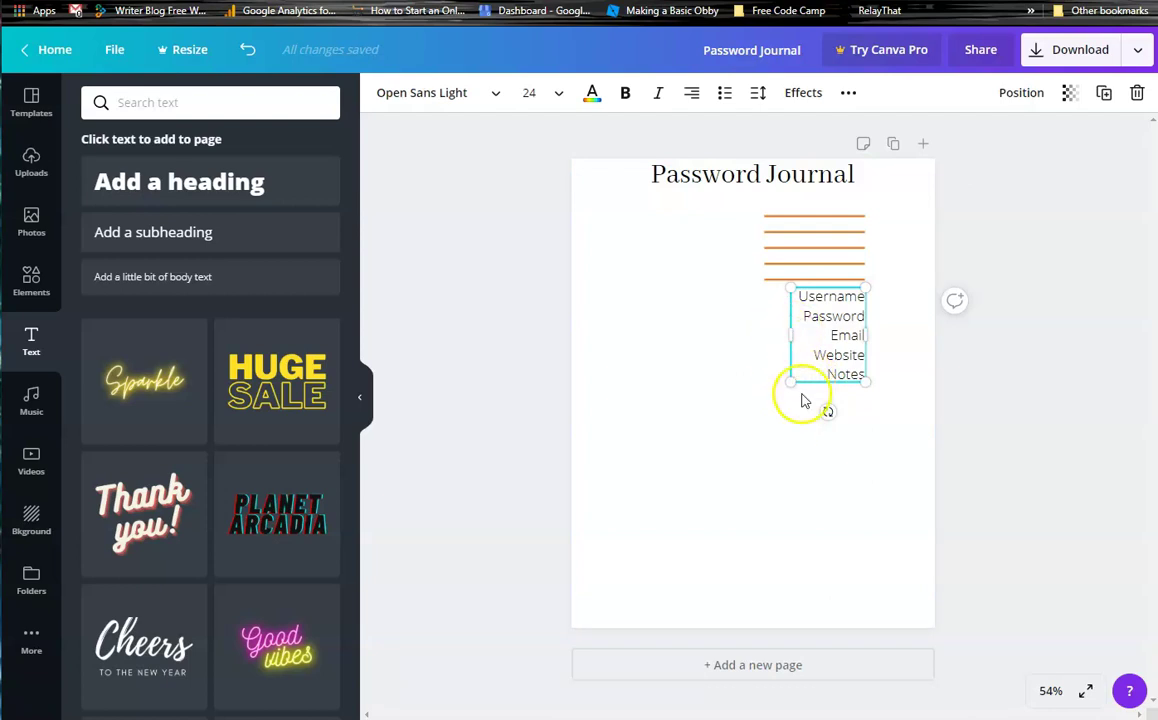
pyautogui.click(736, 366)
pyautogui.click(796, 373)
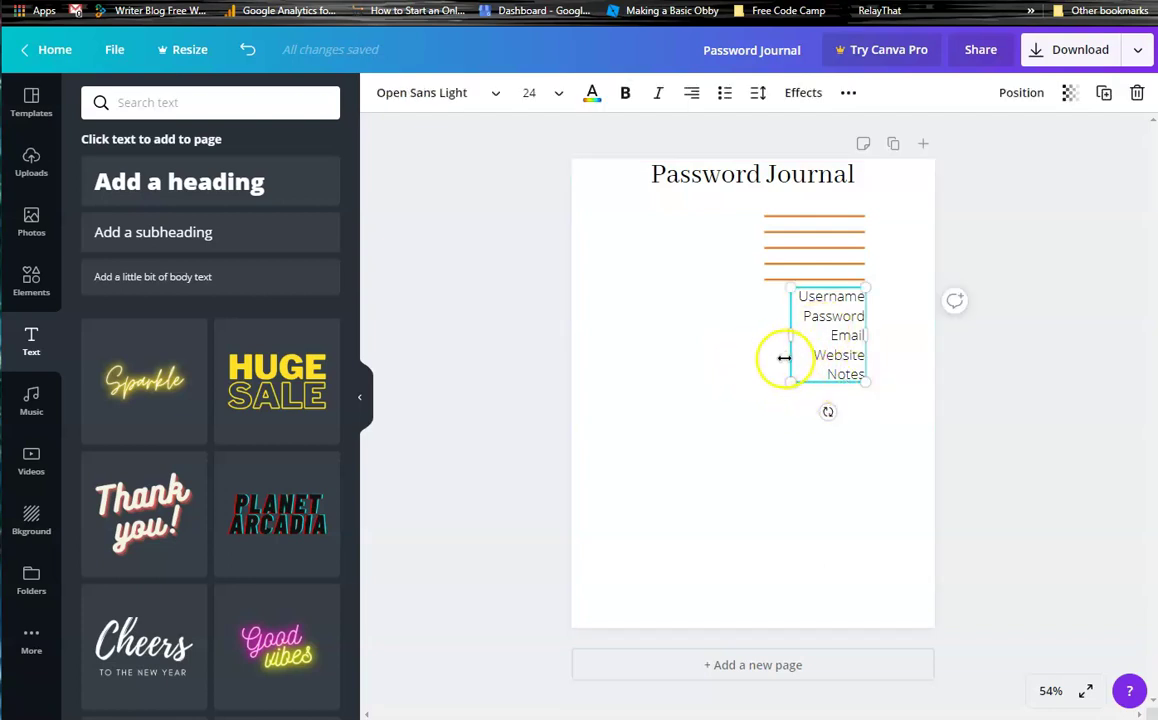
pyautogui.moveTo(791, 336); pyautogui.dragTo(614, 244)
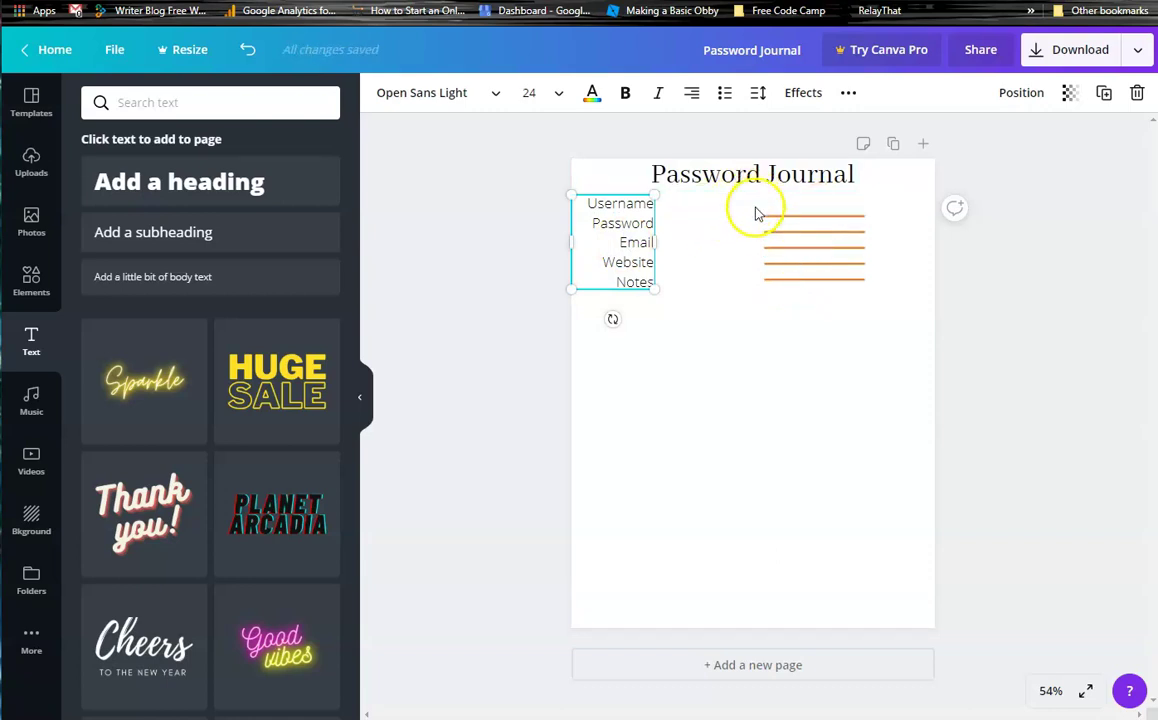
# Step: Drag the orange lines left beside the Username, Password, Email and Website labels
pyautogui.click(817, 215)
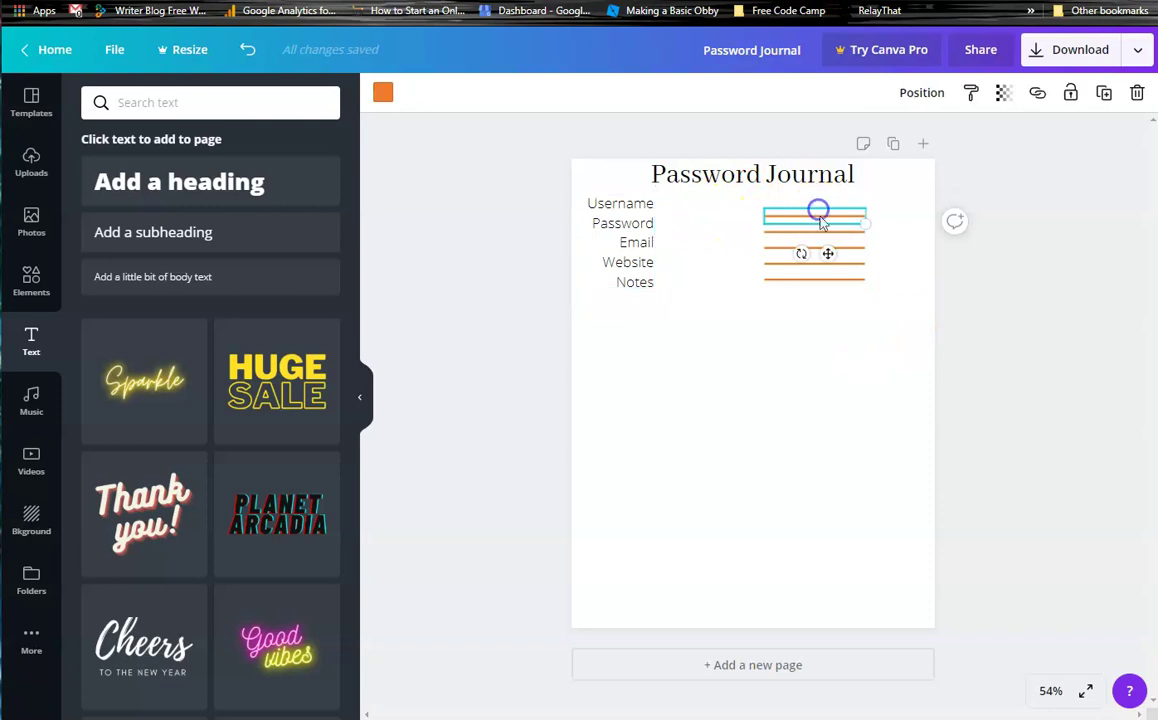
pyautogui.moveTo(832, 252); pyautogui.dragTo(725, 246)
pyautogui.click(826, 236)
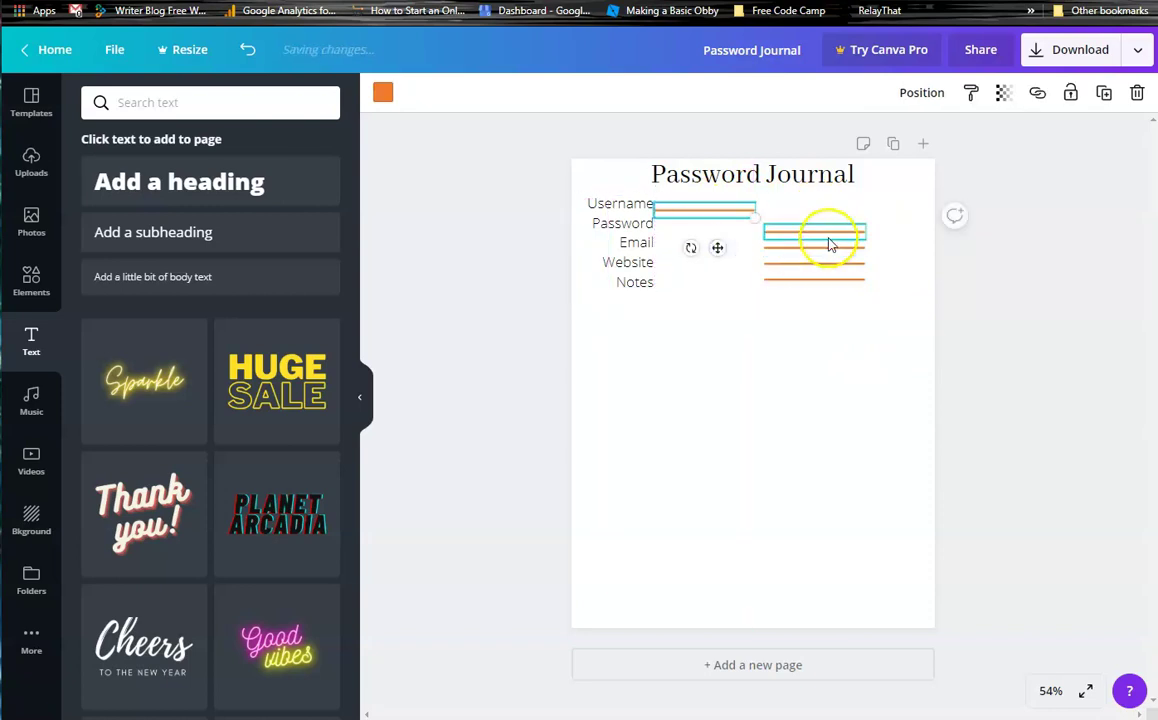
pyautogui.moveTo(822, 269); pyautogui.dragTo(717, 270)
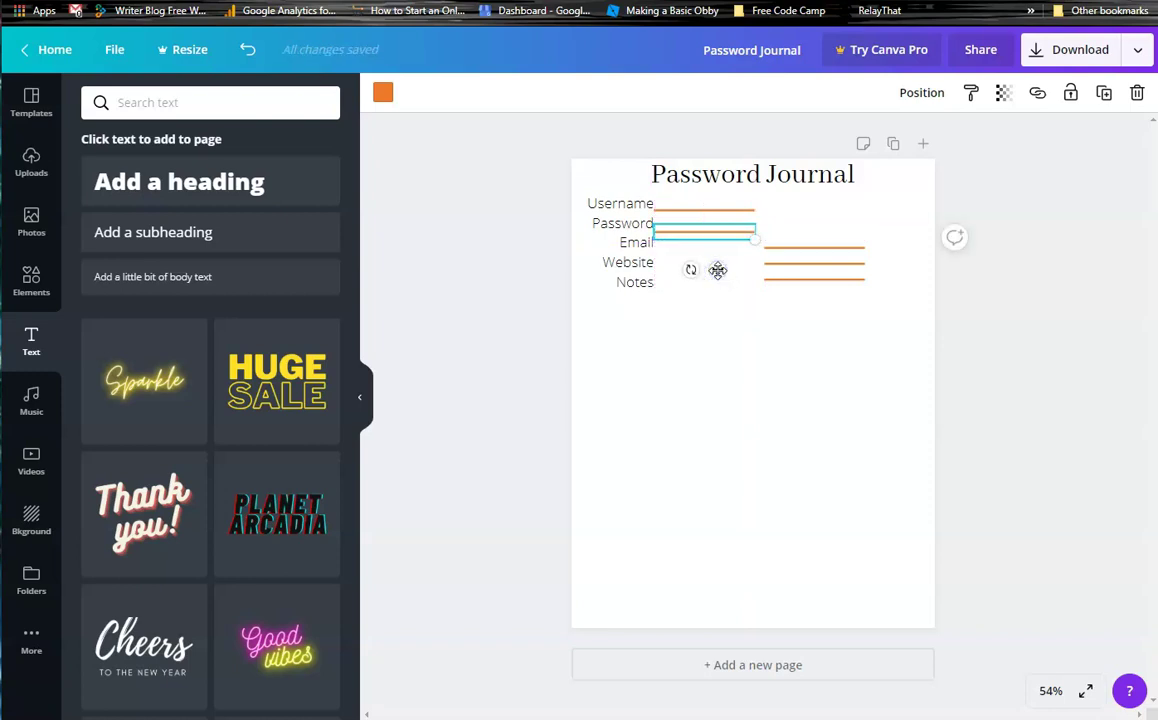
pyautogui.moveTo(717, 270); pyautogui.dragTo(717, 268)
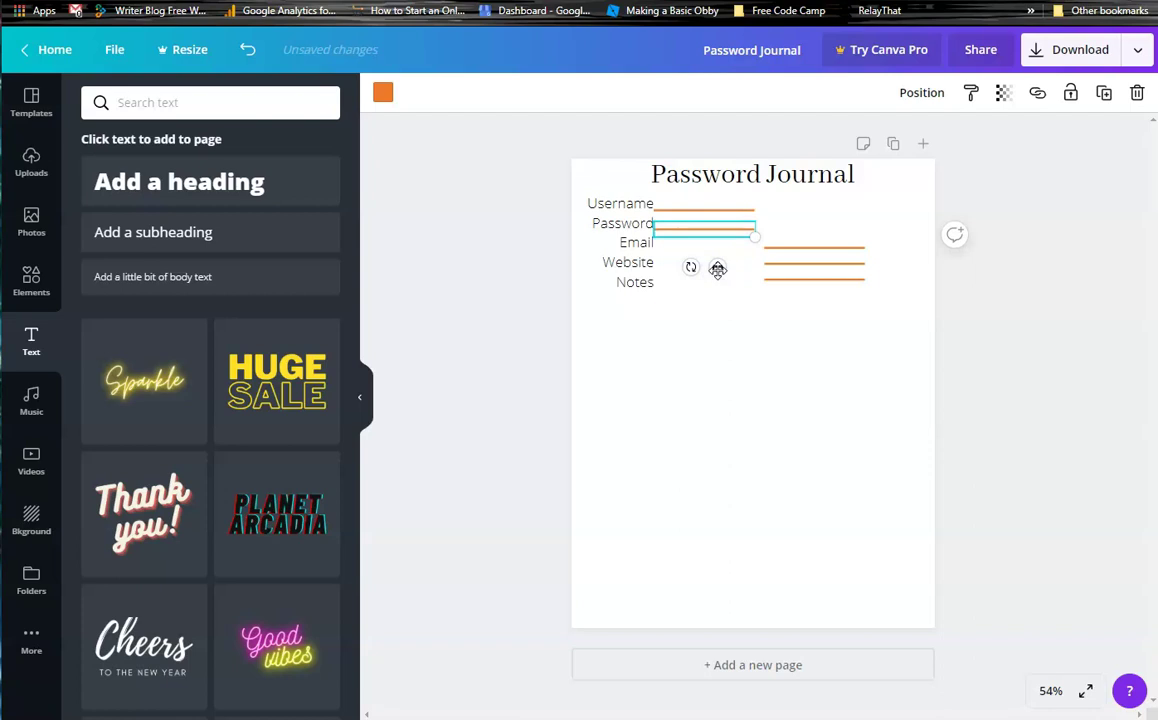
pyautogui.click(709, 373)
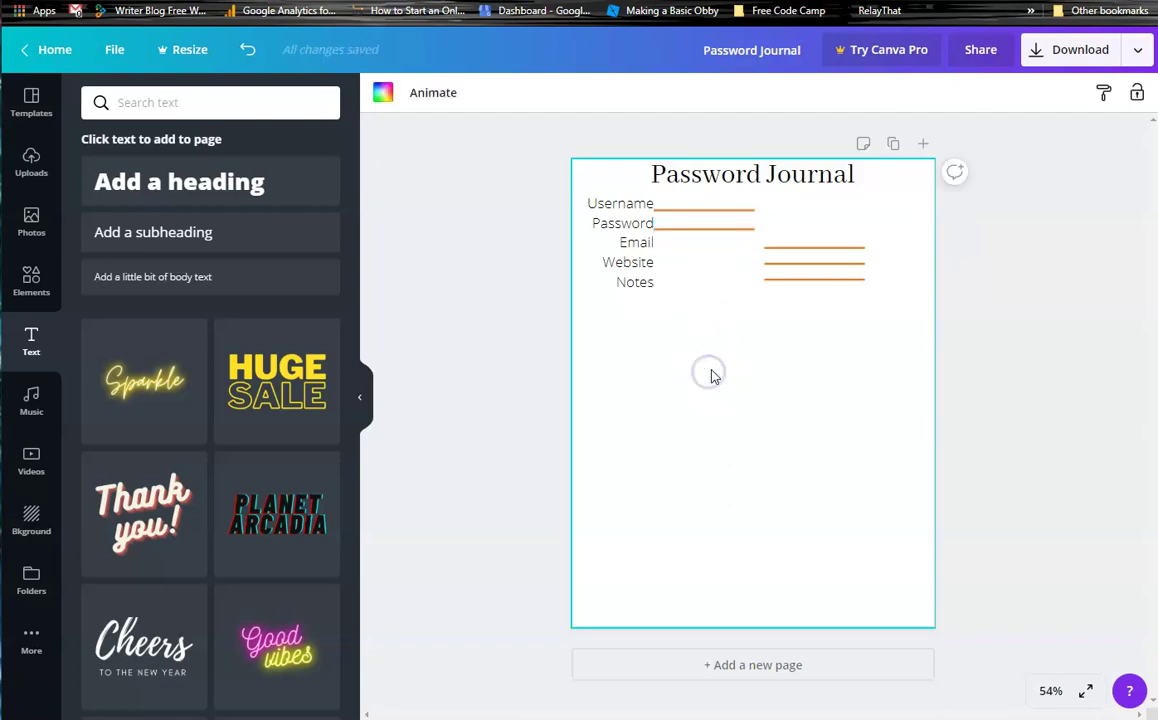
pyautogui.click(802, 247)
pyautogui.moveTo(827, 285); pyautogui.dragTo(716, 285)
pyautogui.click(660, 357)
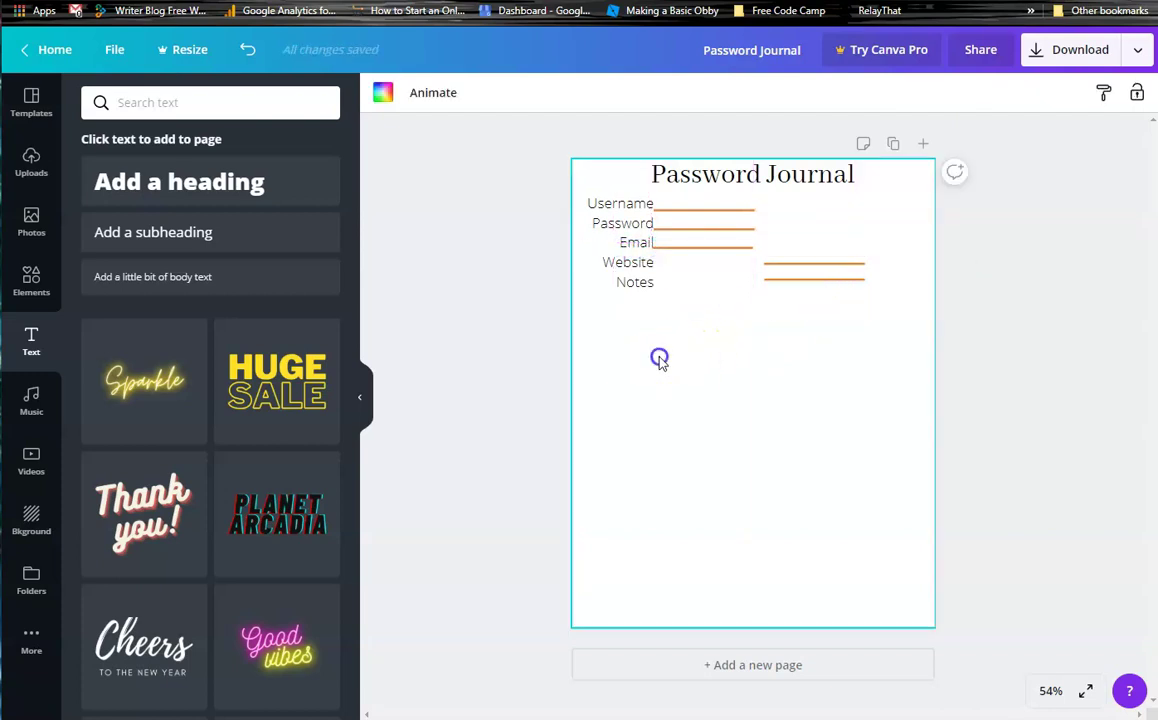
pyautogui.click(688, 257)
pyautogui.moveTo(688, 257); pyautogui.dragTo(688, 261)
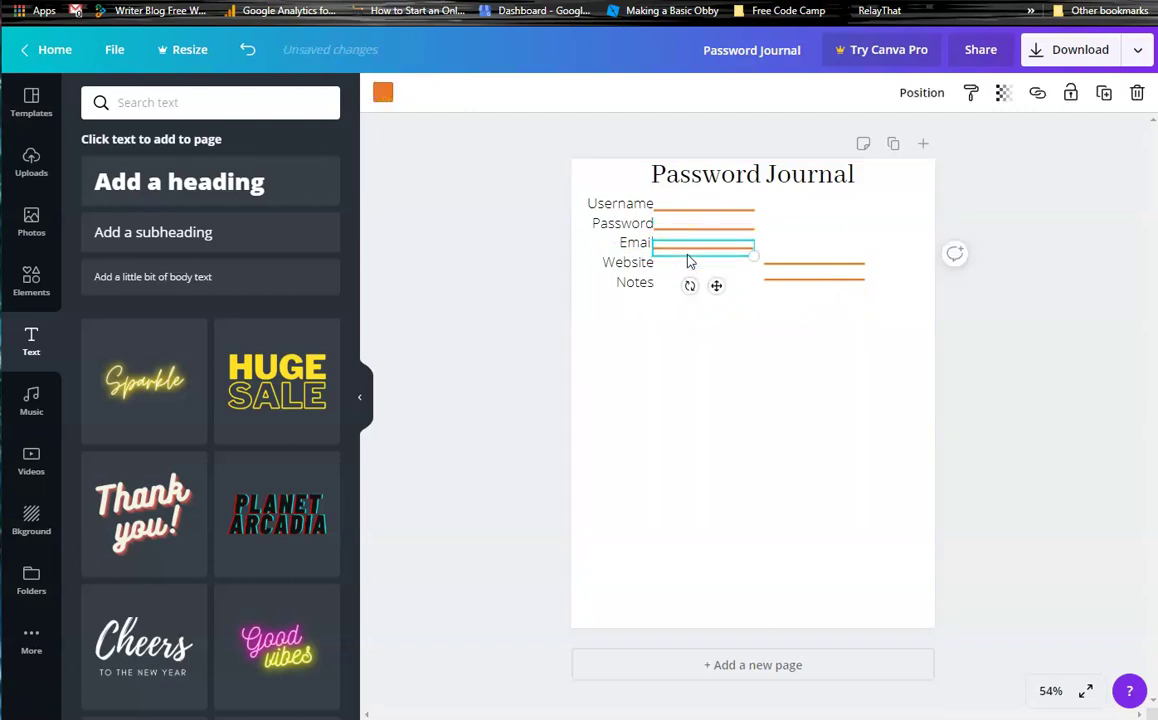
pyautogui.click(520, 287)
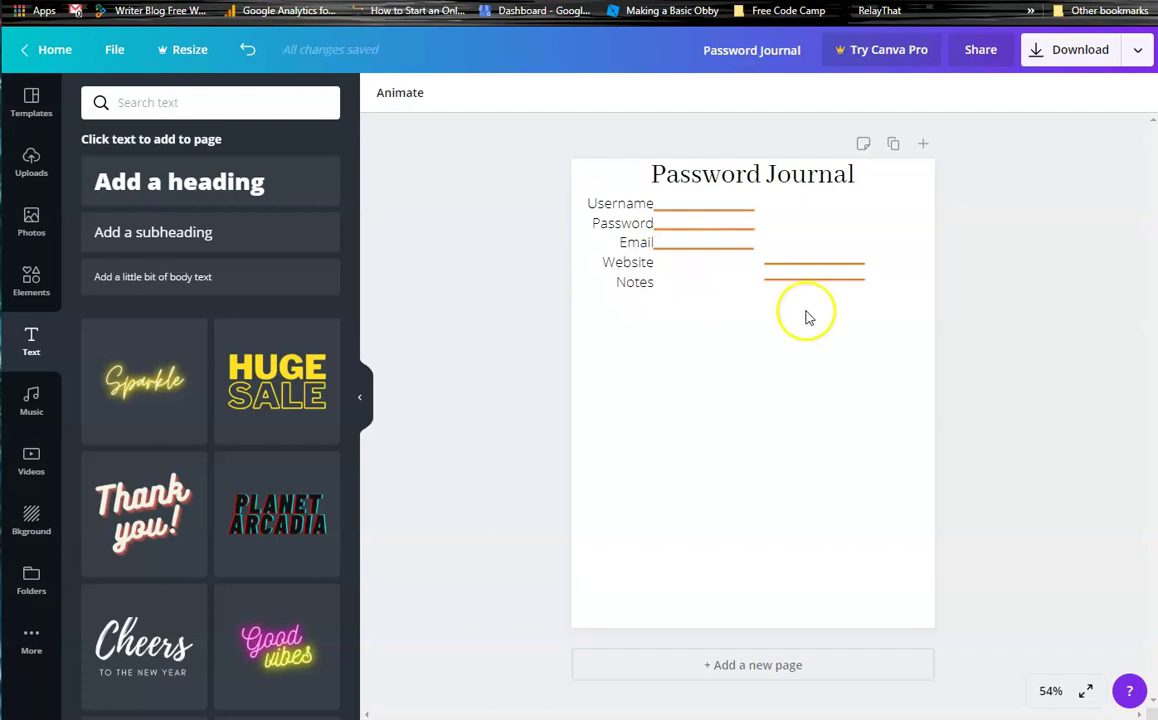
pyautogui.click(804, 265)
pyautogui.moveTo(827, 305); pyautogui.dragTo(723, 305)
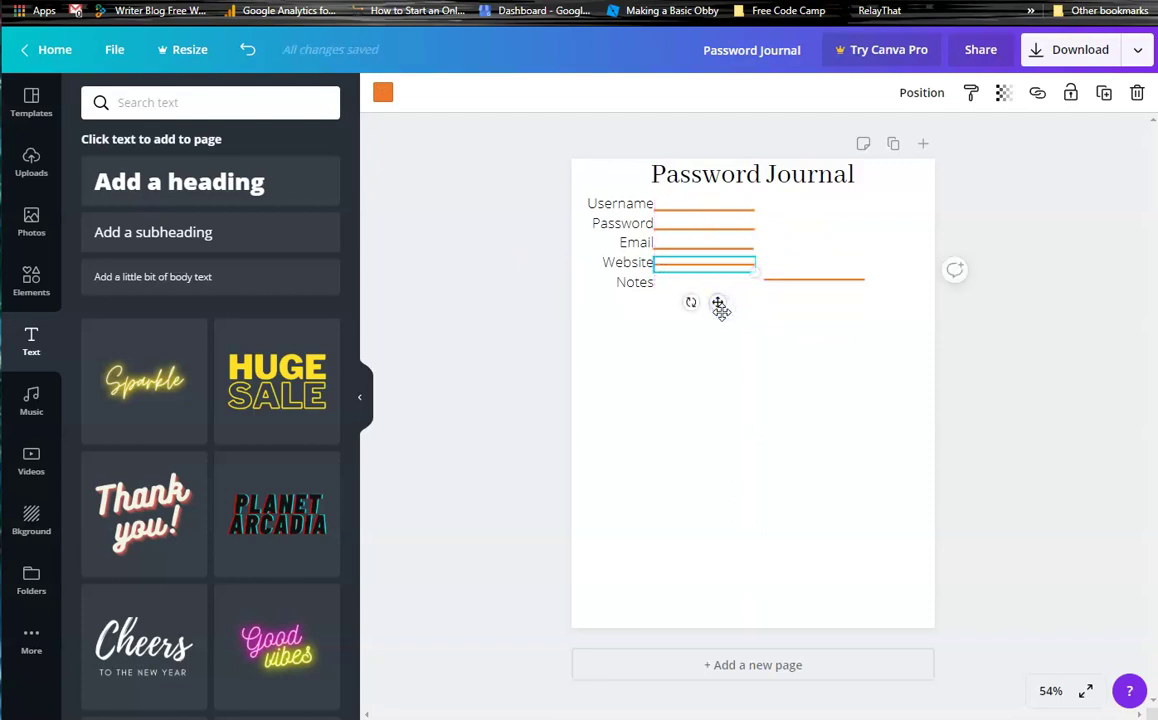
# Step: Nudge the lines up into the Password, Username and Notes rows, then select the labels box
pyautogui.click(685, 254)
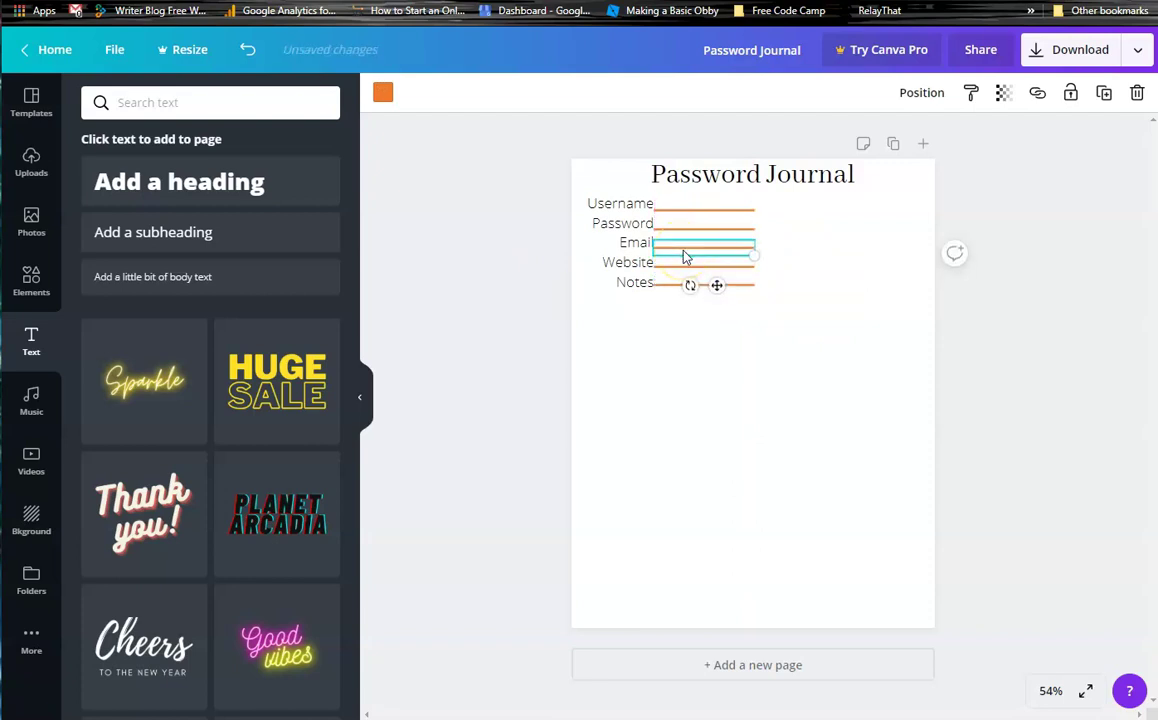
pyautogui.press('Up')
pyautogui.press('Up')
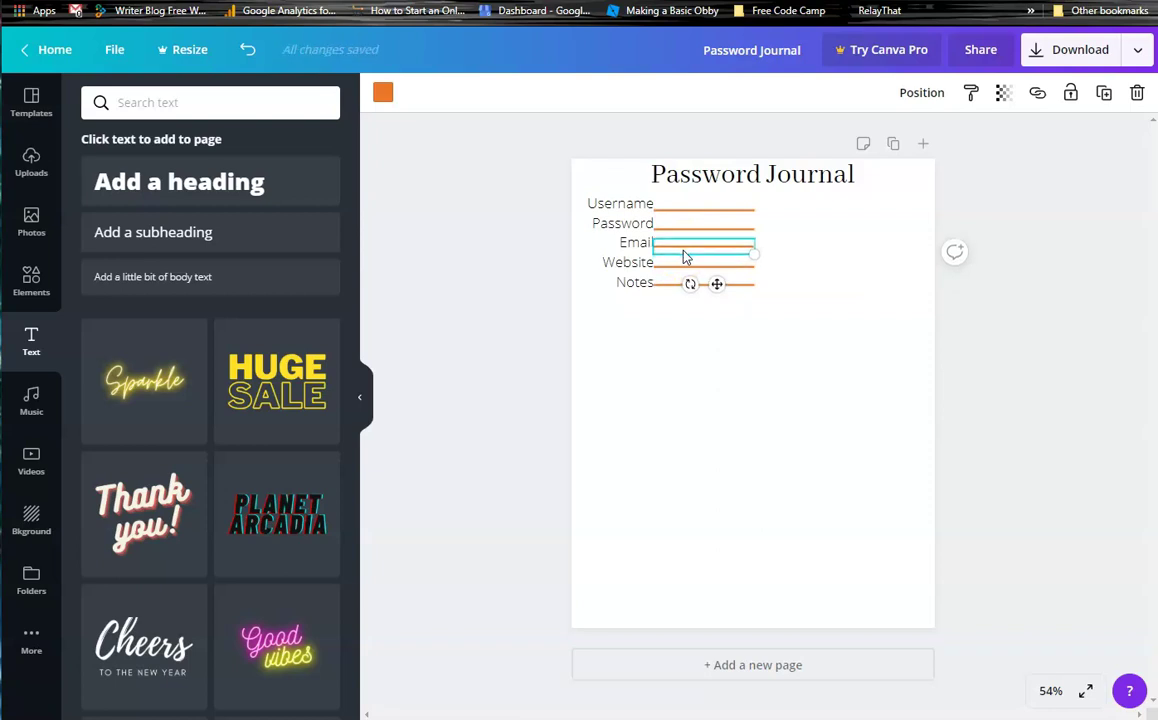
pyautogui.moveTo(685, 256); pyautogui.dragTo(683, 228)
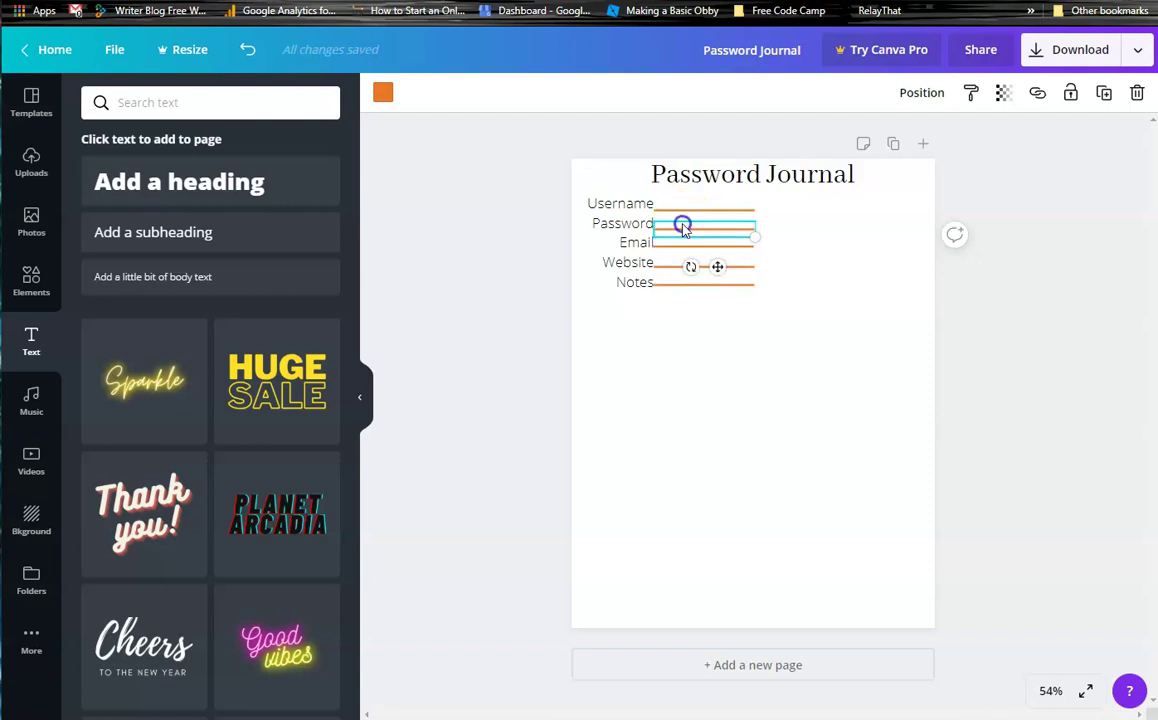
pyautogui.press('Up')
pyautogui.press('Up')
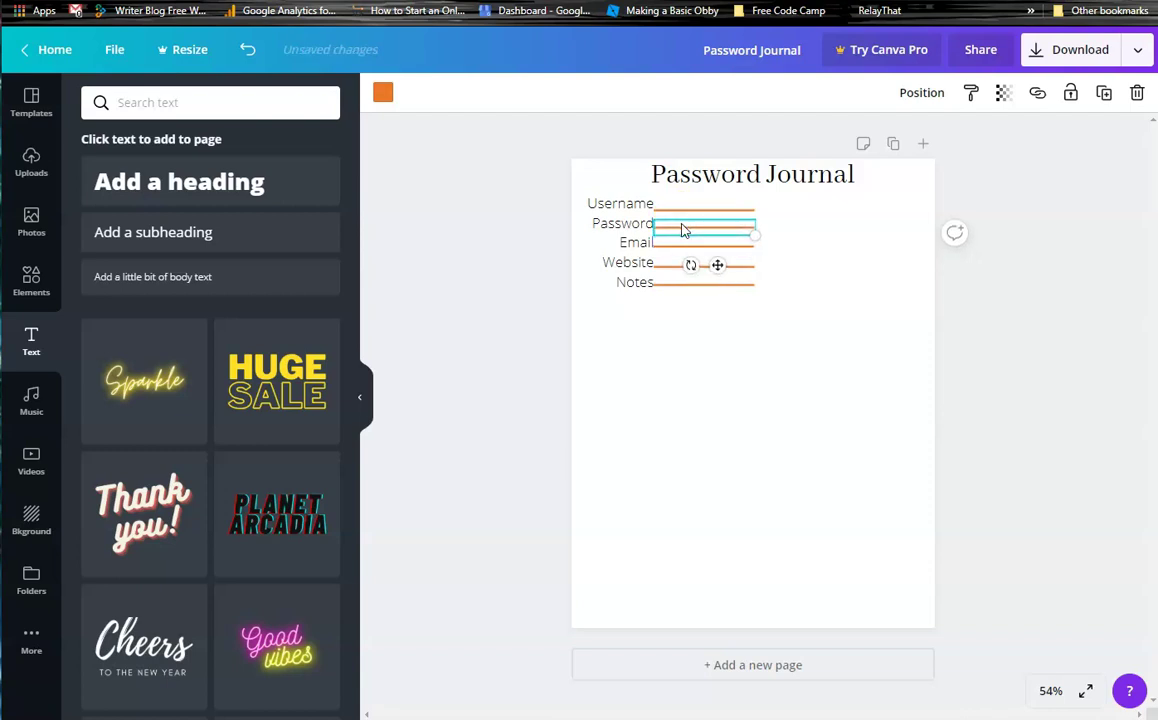
pyautogui.moveTo(683, 229); pyautogui.dragTo(673, 210)
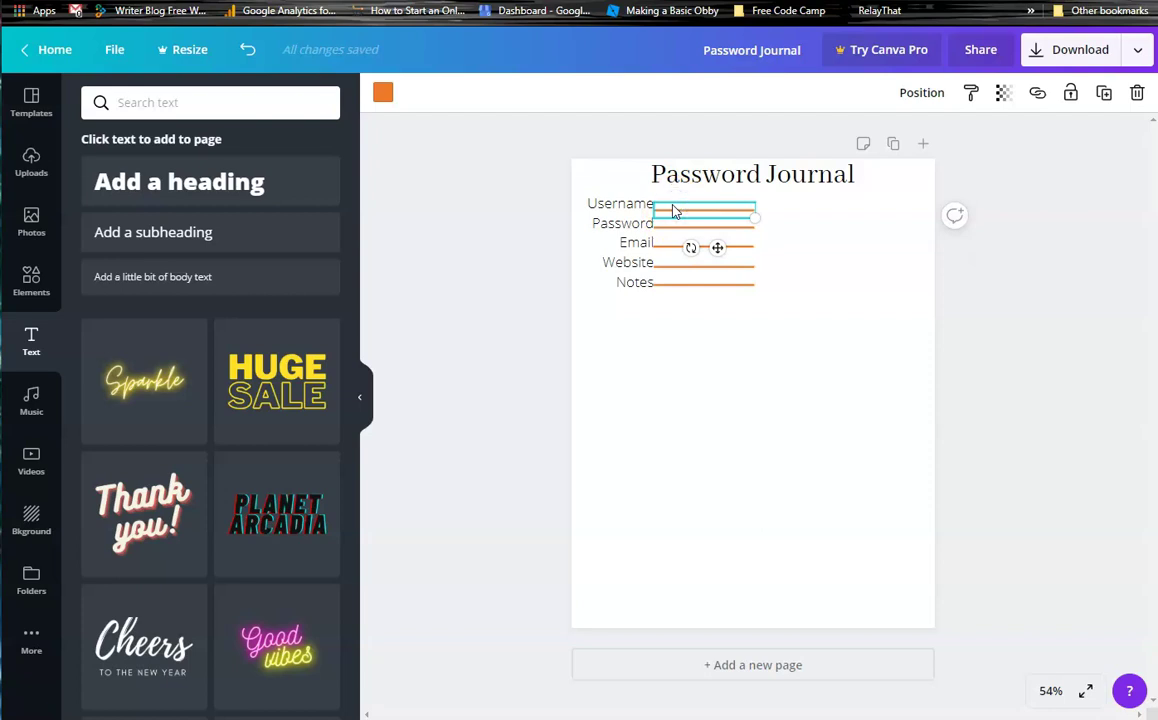
pyautogui.press('Up')
pyautogui.press('Up')
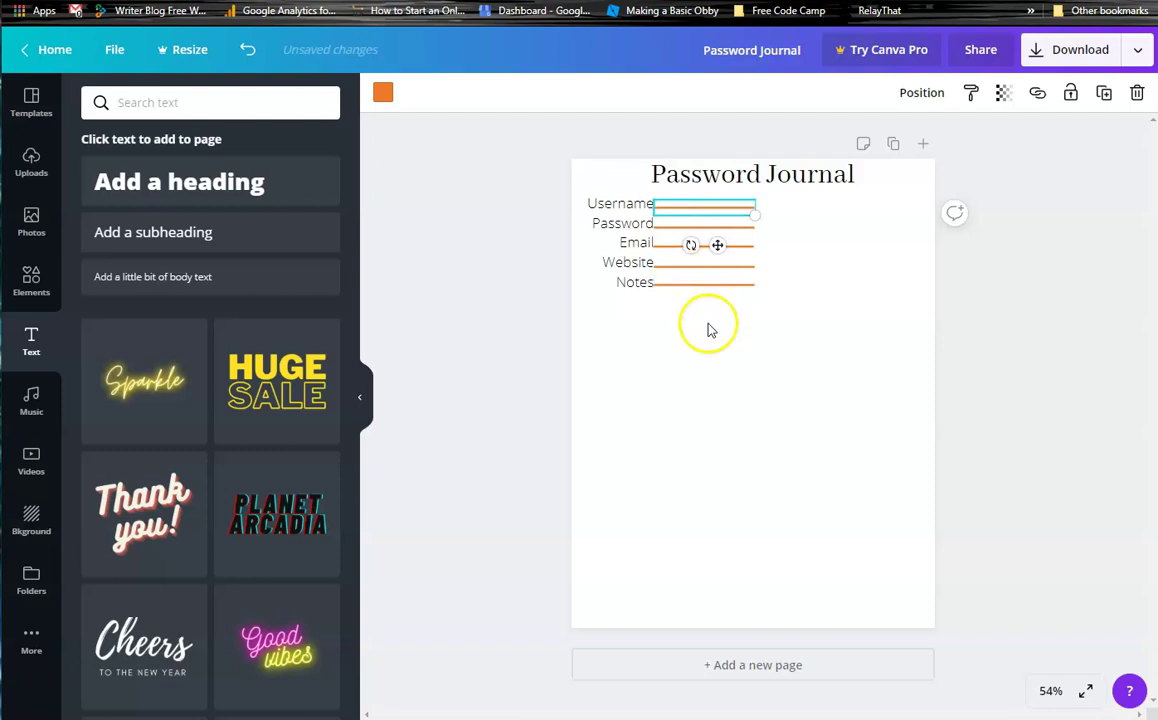
pyautogui.click(694, 288)
pyautogui.press('Up')
pyautogui.press('Up')
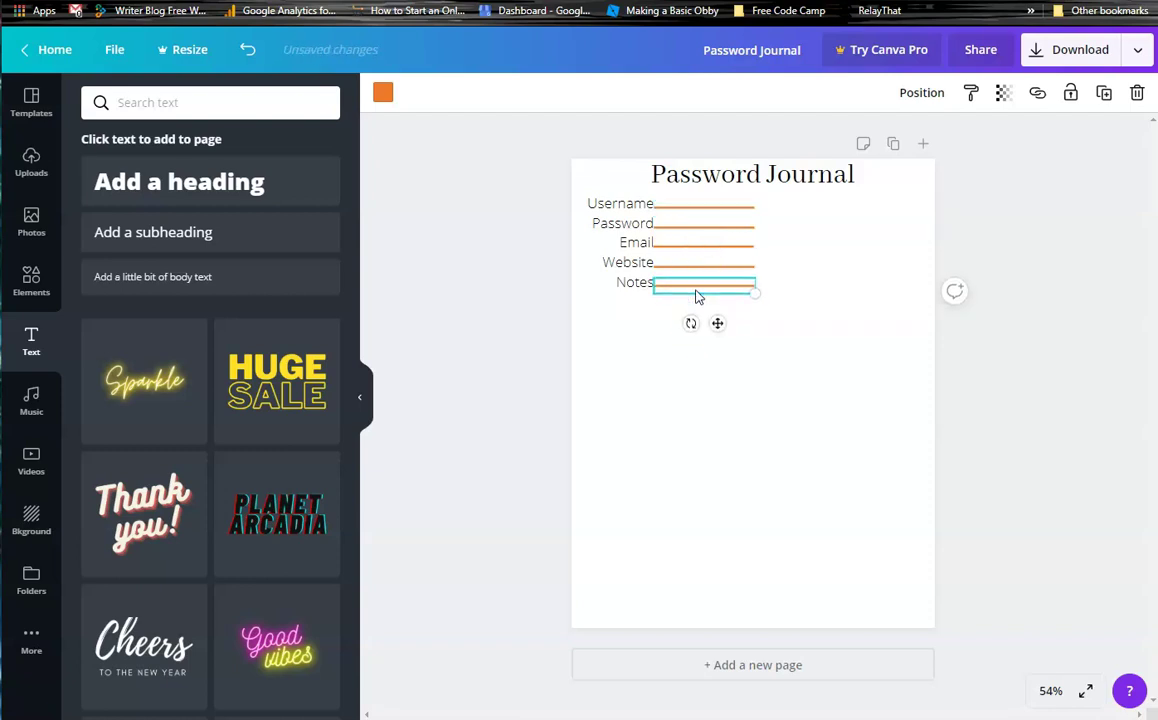
pyautogui.click(597, 298)
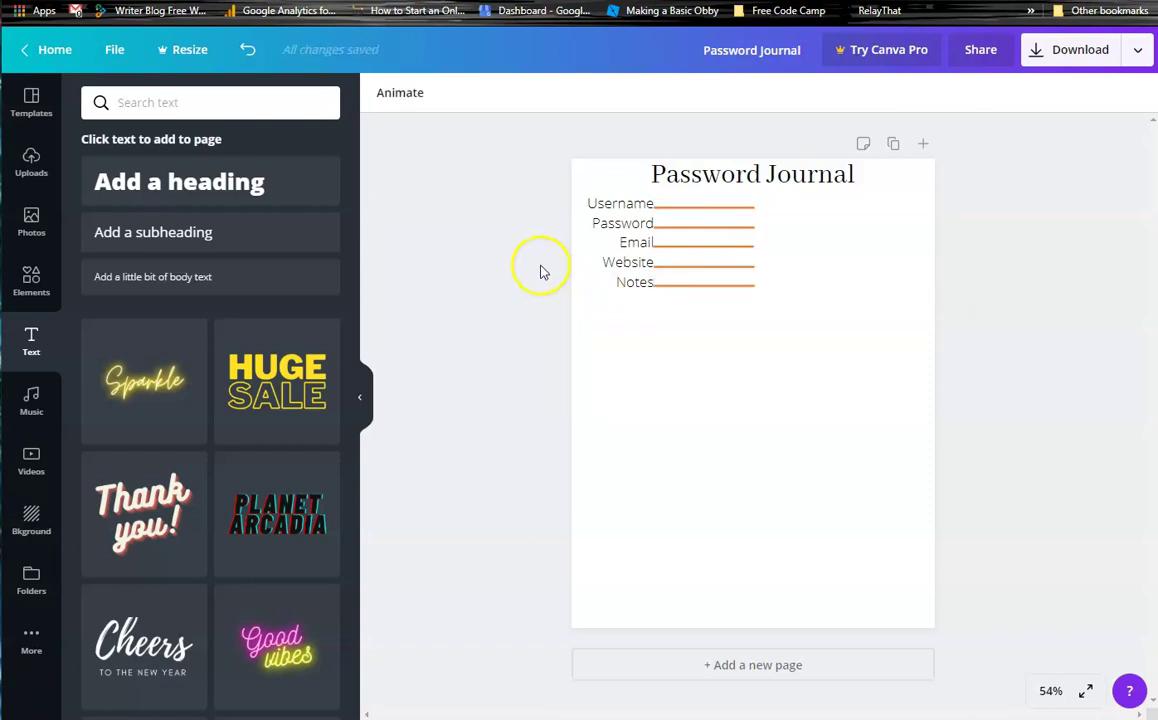
pyautogui.click(591, 251)
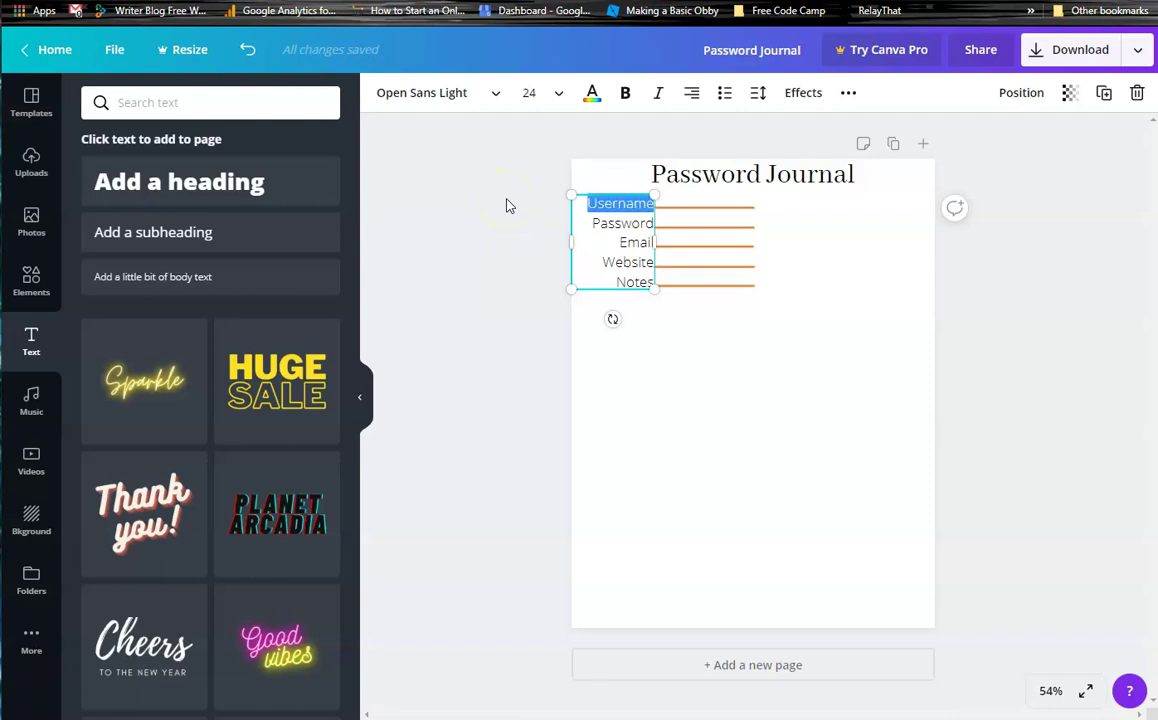
# Step: Set all five labels to font size 21 and shift the label box slightly left
pyautogui.hotkey('shift', 'Down')
pyautogui.hotkey('shift', 'Down')
pyautogui.hotkey('shift', 'Down')
pyautogui.hotkey('shift', 'Down')
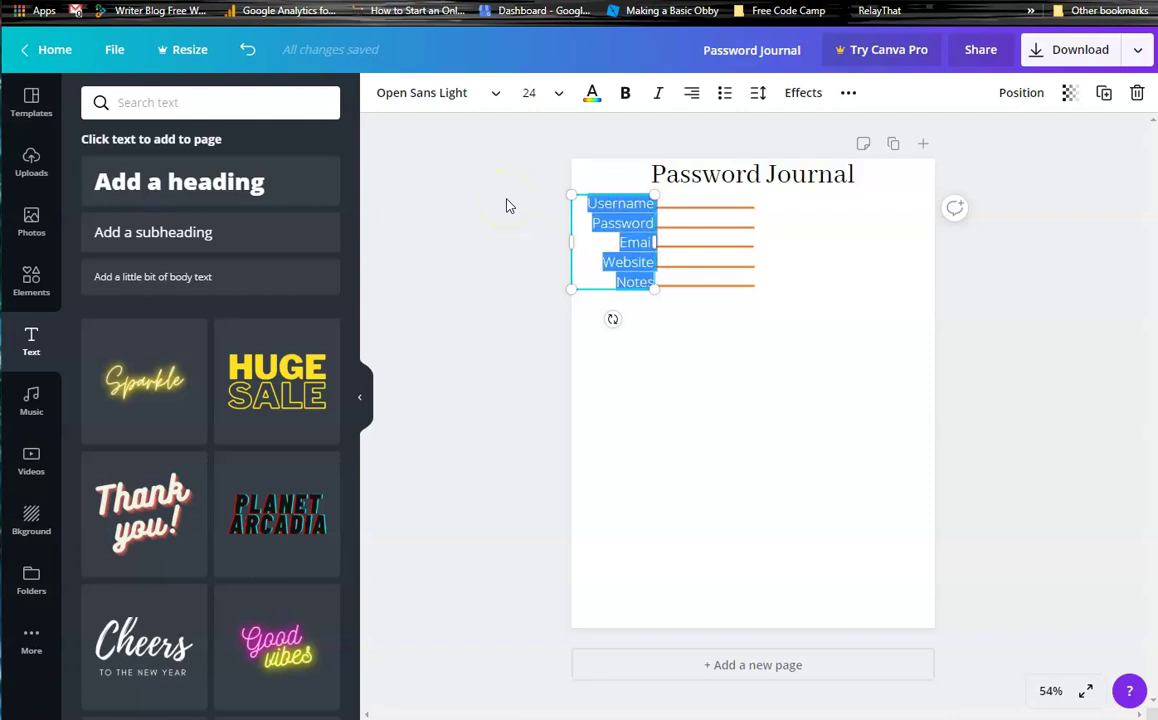
pyautogui.click(556, 95)
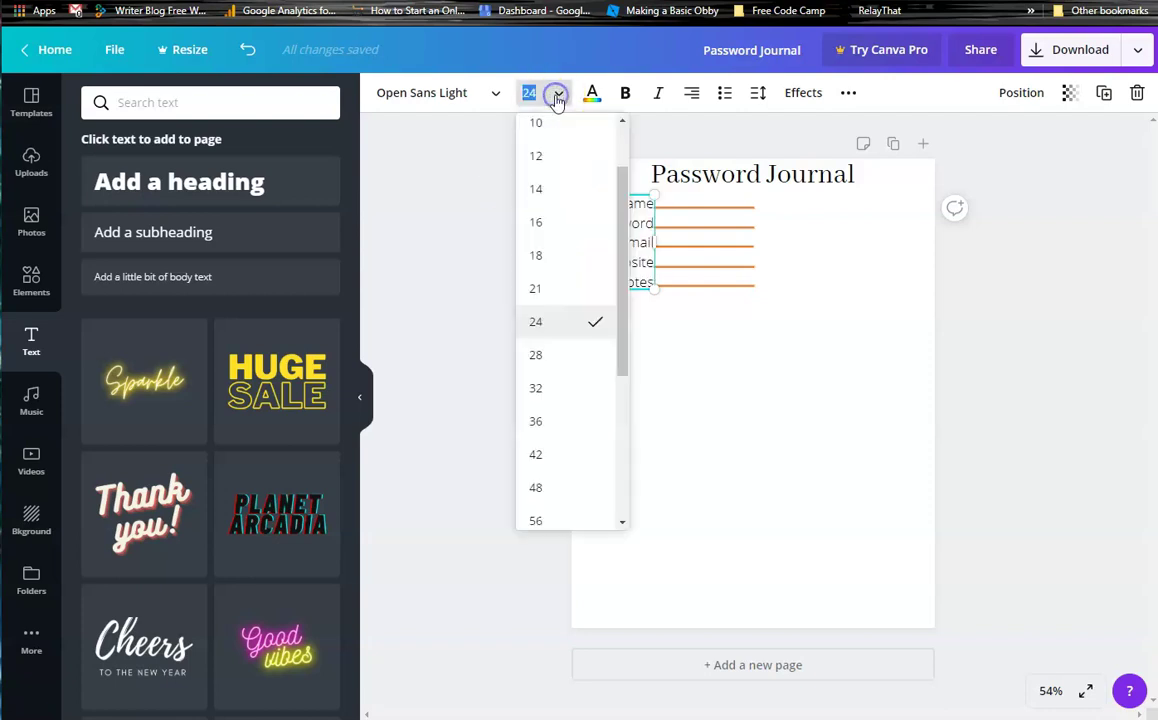
pyautogui.click(557, 288)
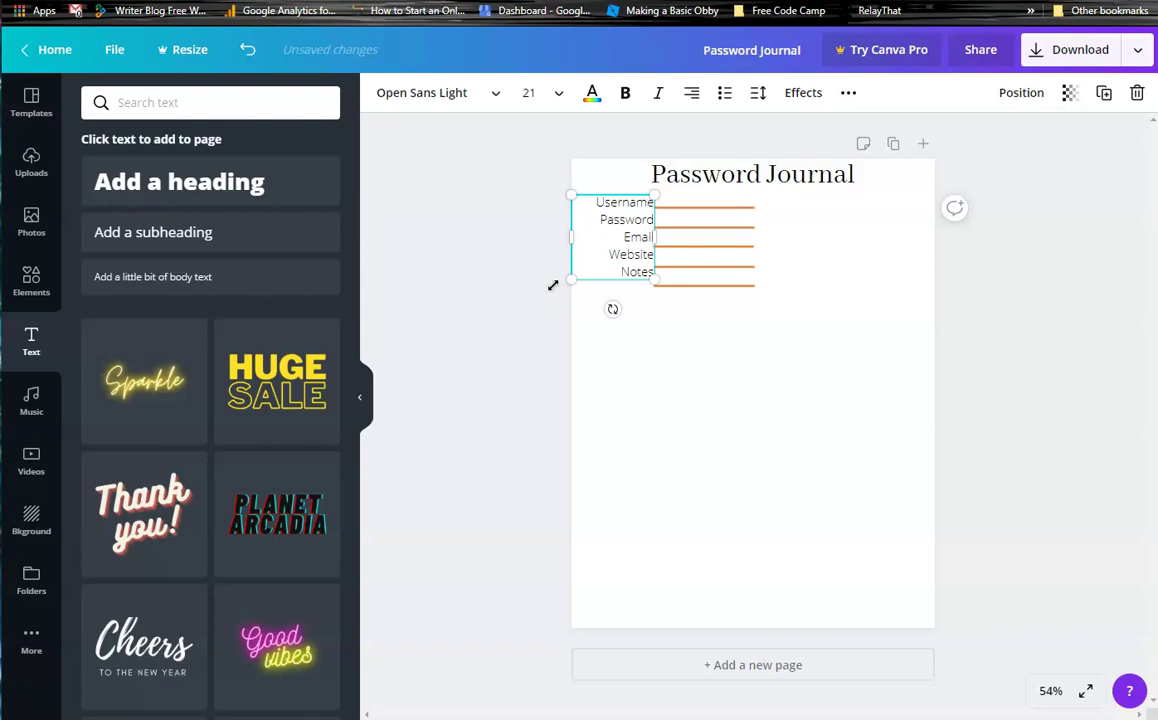
pyautogui.moveTo(610, 278); pyautogui.dragTo(600, 279)
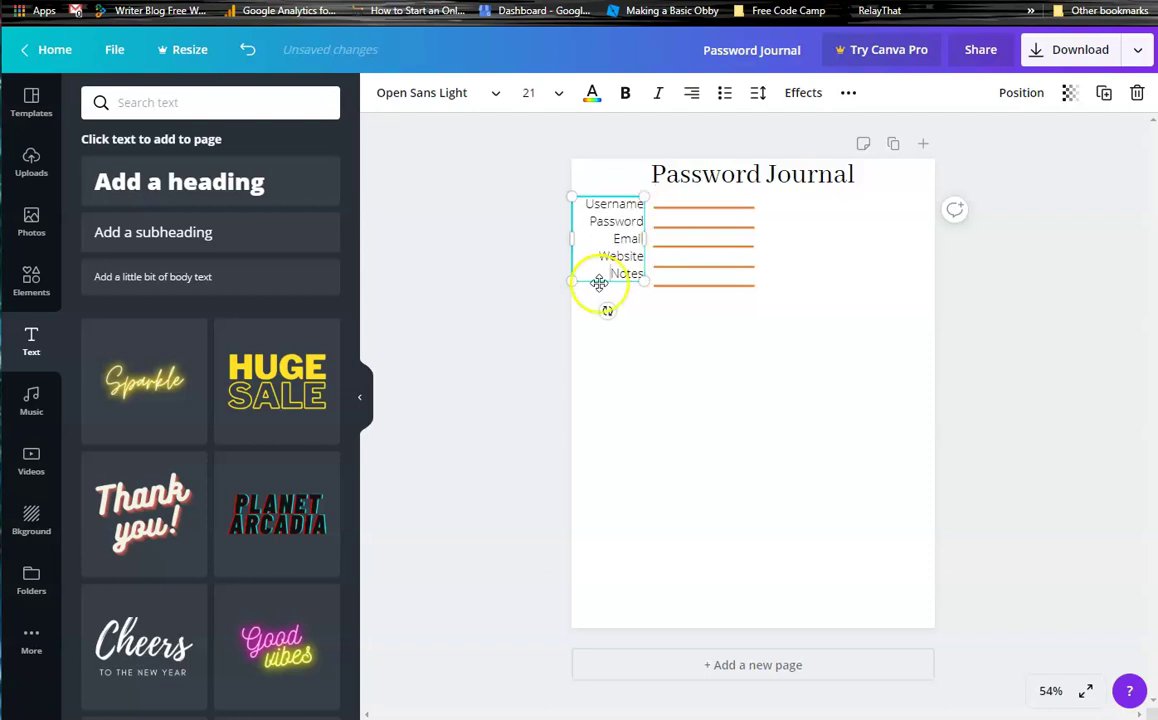
# Step: Nudge the Password line up and left so it sits snugly against its label
pyautogui.click(688, 209)
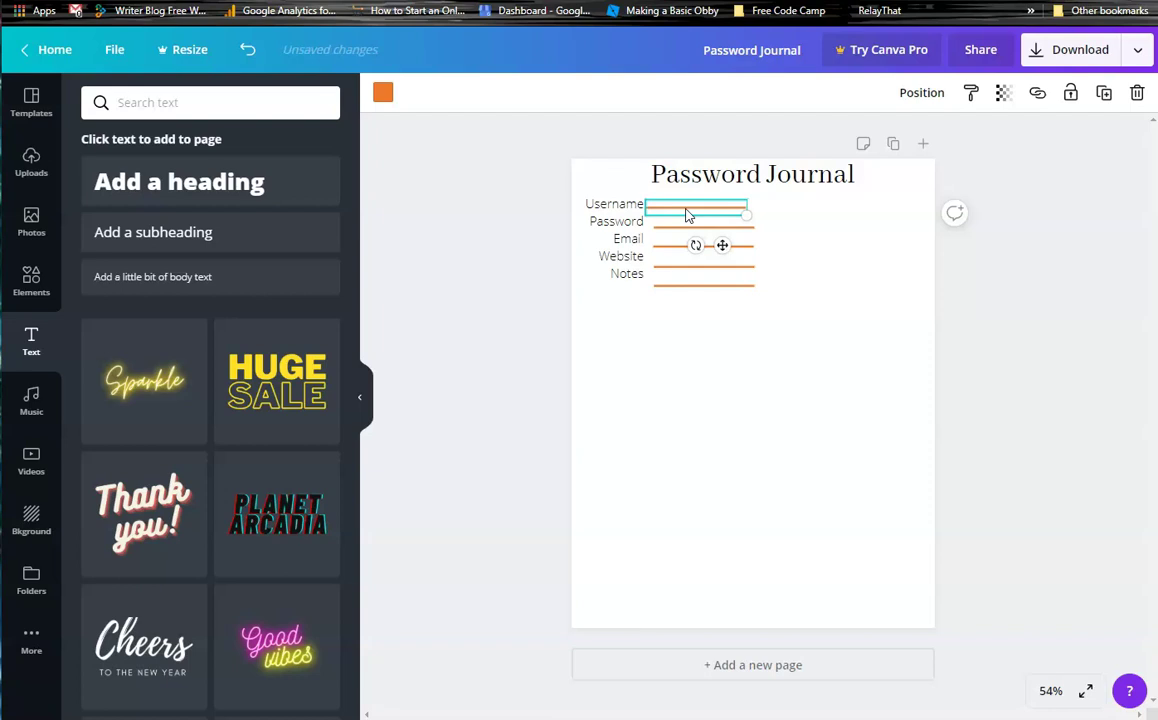
pyautogui.click(685, 229)
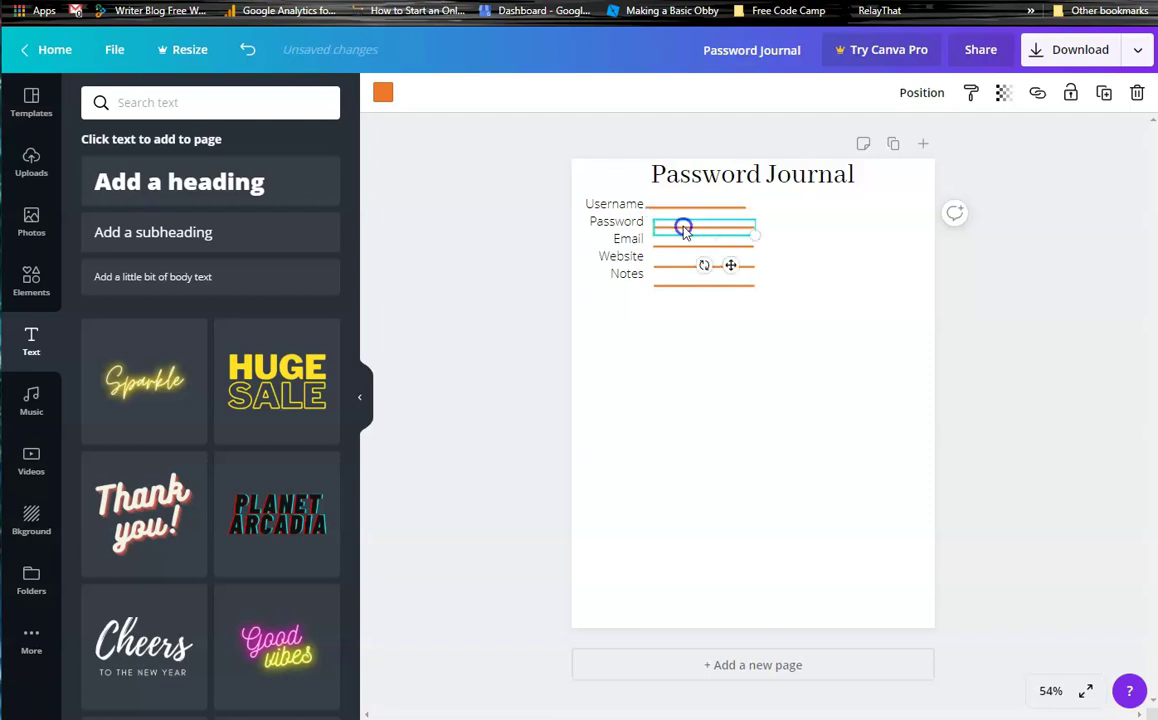
pyautogui.press('Up')
pyautogui.press('Up')
pyautogui.press('Up')
pyautogui.press('Up')
pyautogui.press('Up')
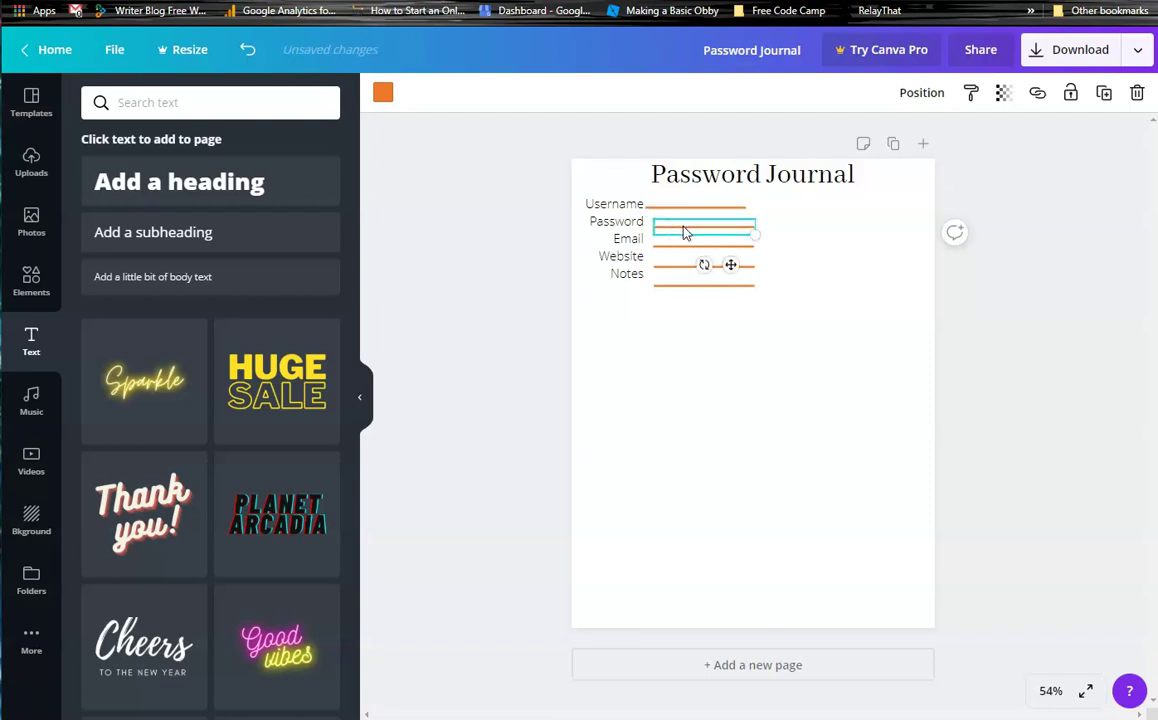
pyautogui.press('Left')
pyautogui.press('Left')
pyautogui.press('Left')
pyautogui.press('Left')
pyautogui.press('Left')
pyautogui.press('Left')
pyautogui.press('Left')
pyautogui.press('Left')
pyautogui.press('Left')
pyautogui.press('Left')
pyautogui.press('Left')
pyautogui.press('Left')
pyautogui.press('Left')
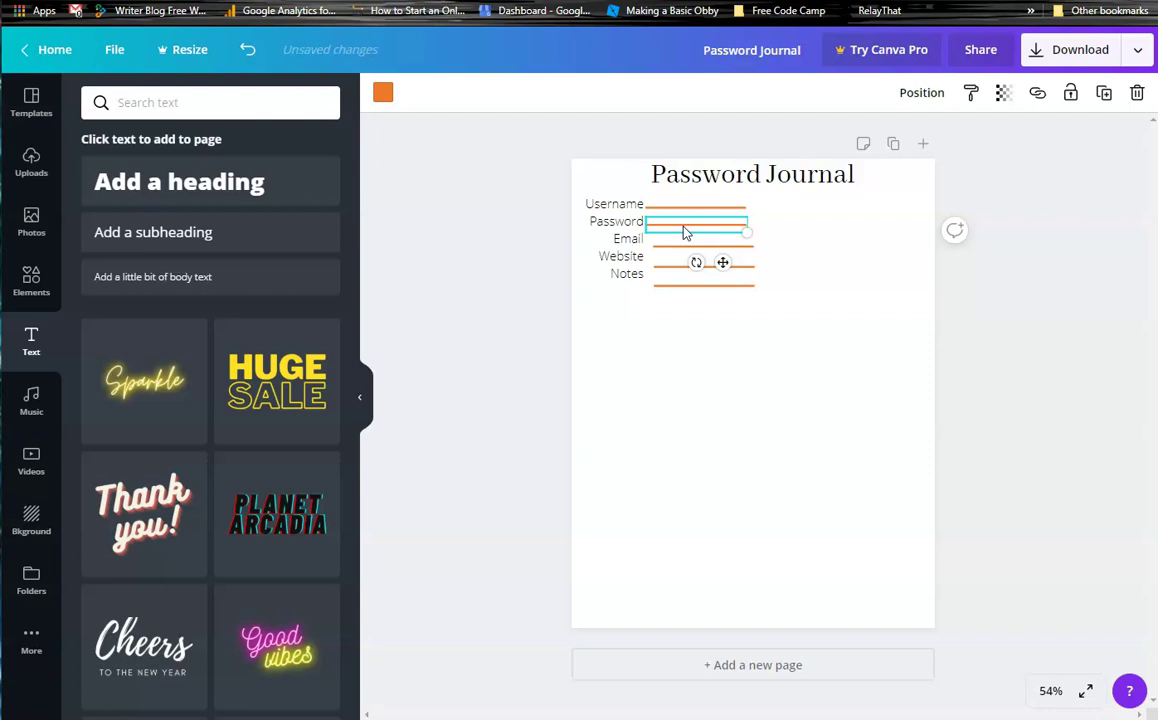
pyautogui.press('Left')
pyautogui.click(484, 310)
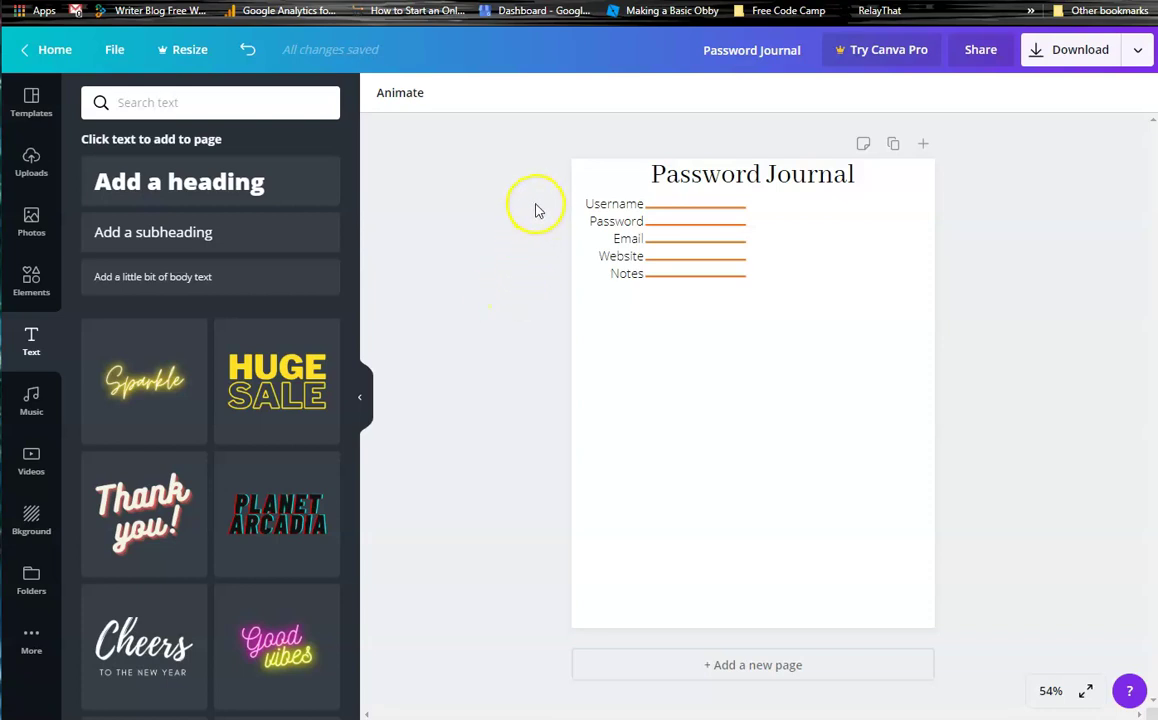
# Step: Copy the labels-and-lines block, paste it, move the copy to the right half, and paste another copy
pyautogui.moveTo(554, 199); pyautogui.dragTo(660, 299)
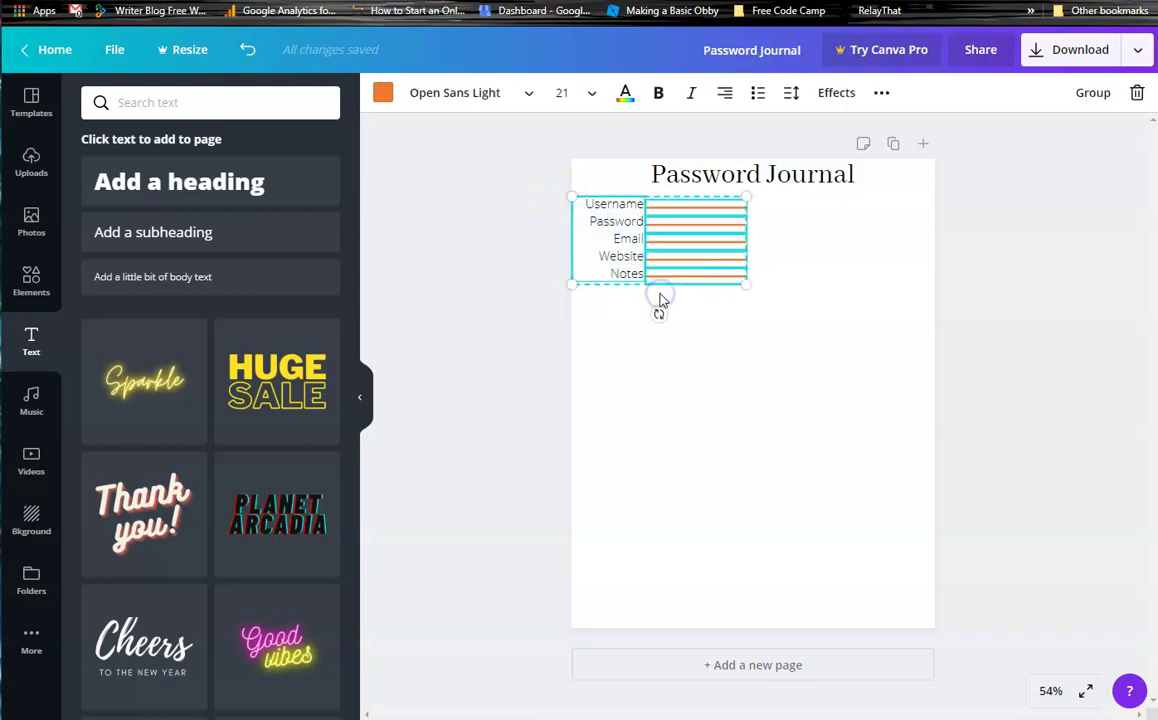
pyautogui.rightClick(664, 292)
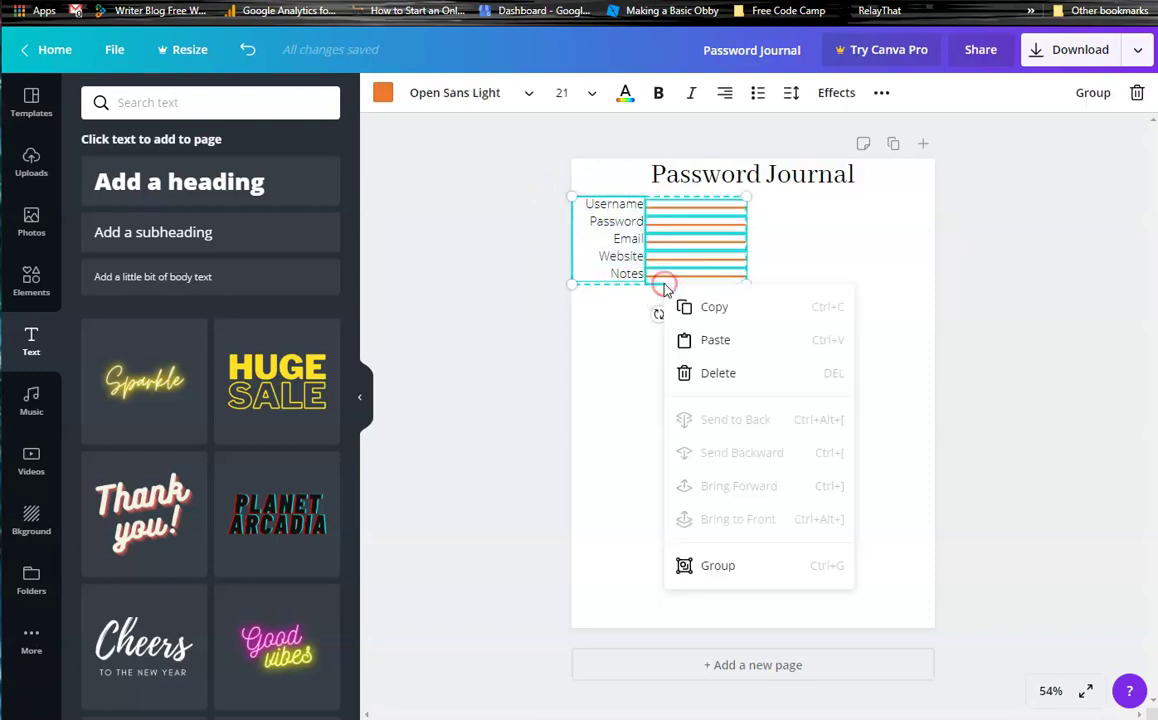
pyautogui.click(686, 306)
pyautogui.rightClick(788, 275)
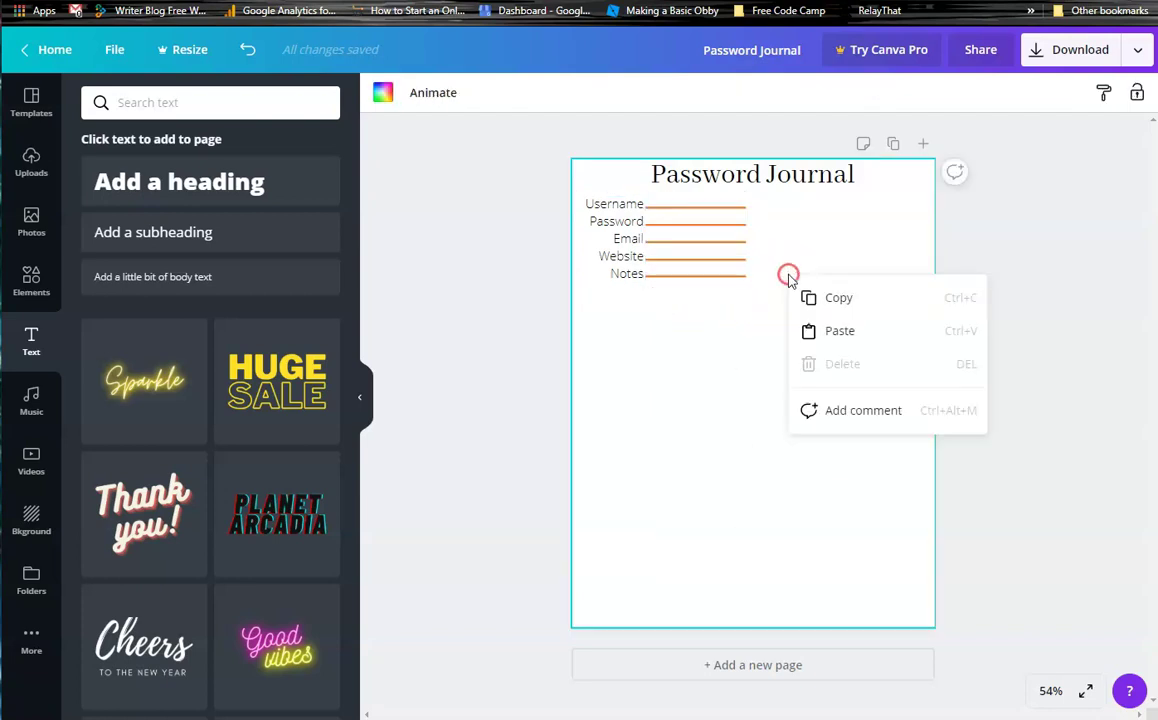
pyautogui.click(816, 333)
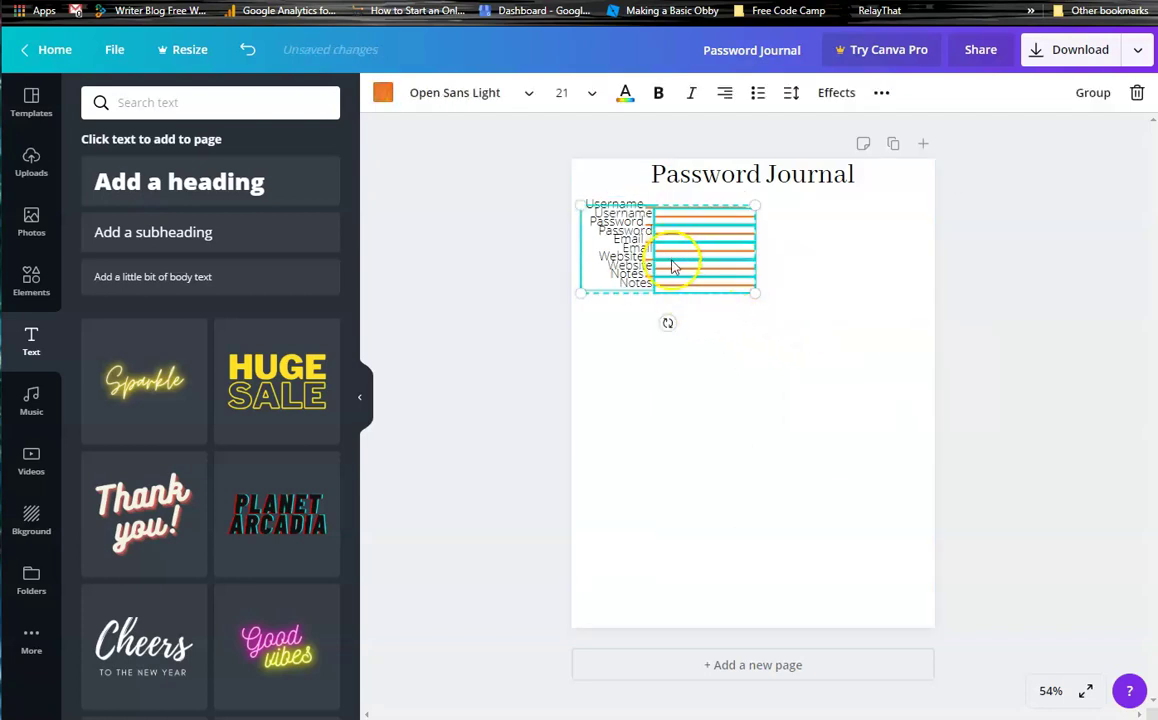
pyautogui.moveTo(599, 267); pyautogui.dragTo(767, 262)
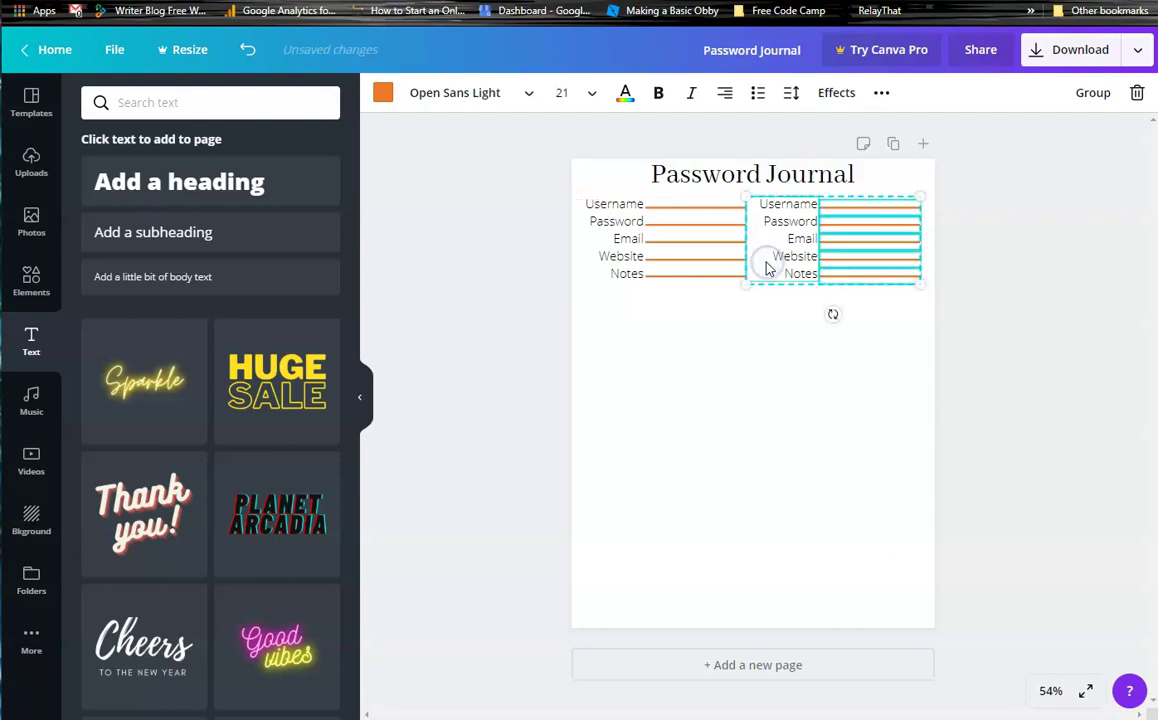
pyautogui.rightClick(690, 432)
pyautogui.click(722, 490)
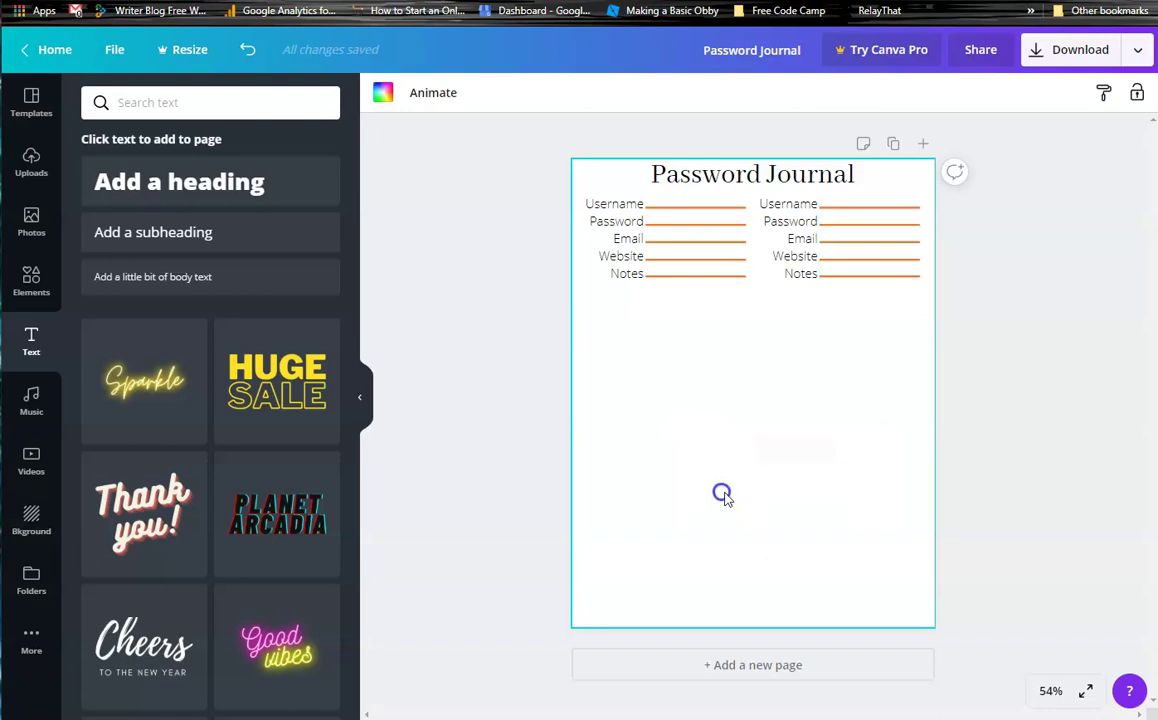
# Step: Position the second and third left-column blocks so the spacing is even
pyautogui.moveTo(702, 292); pyautogui.dragTo(693, 372)
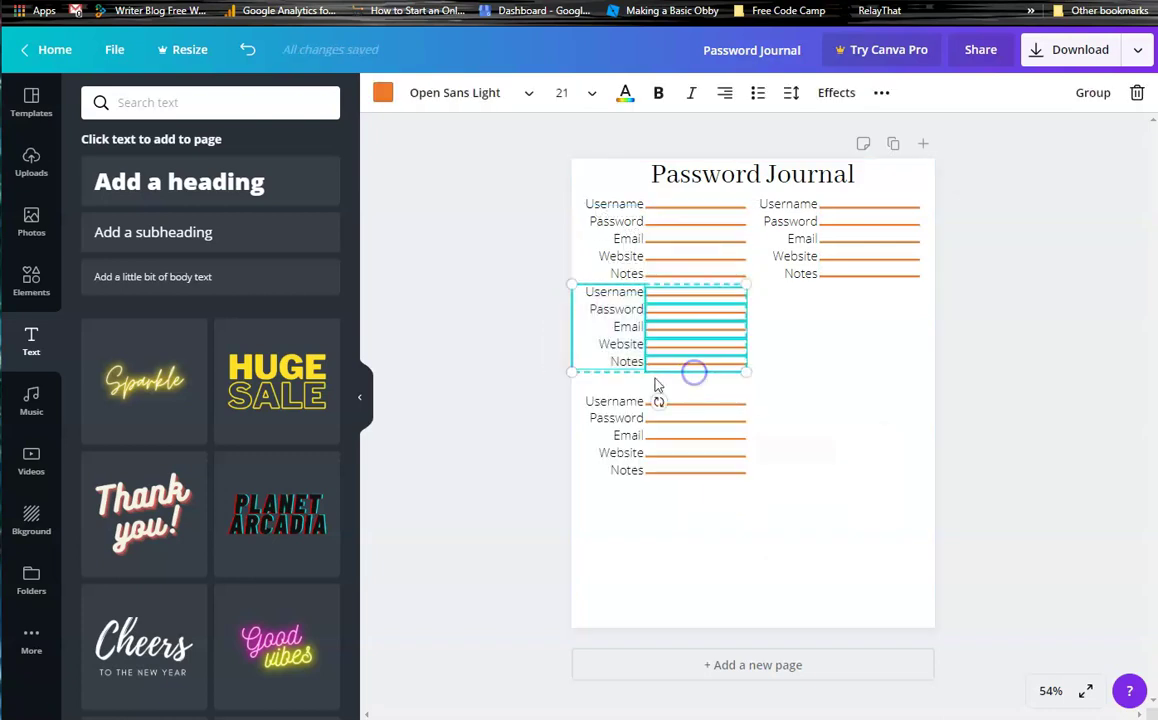
pyautogui.click(612, 325)
pyautogui.moveTo(605, 325); pyautogui.dragTo(609, 340)
pyautogui.click(504, 469)
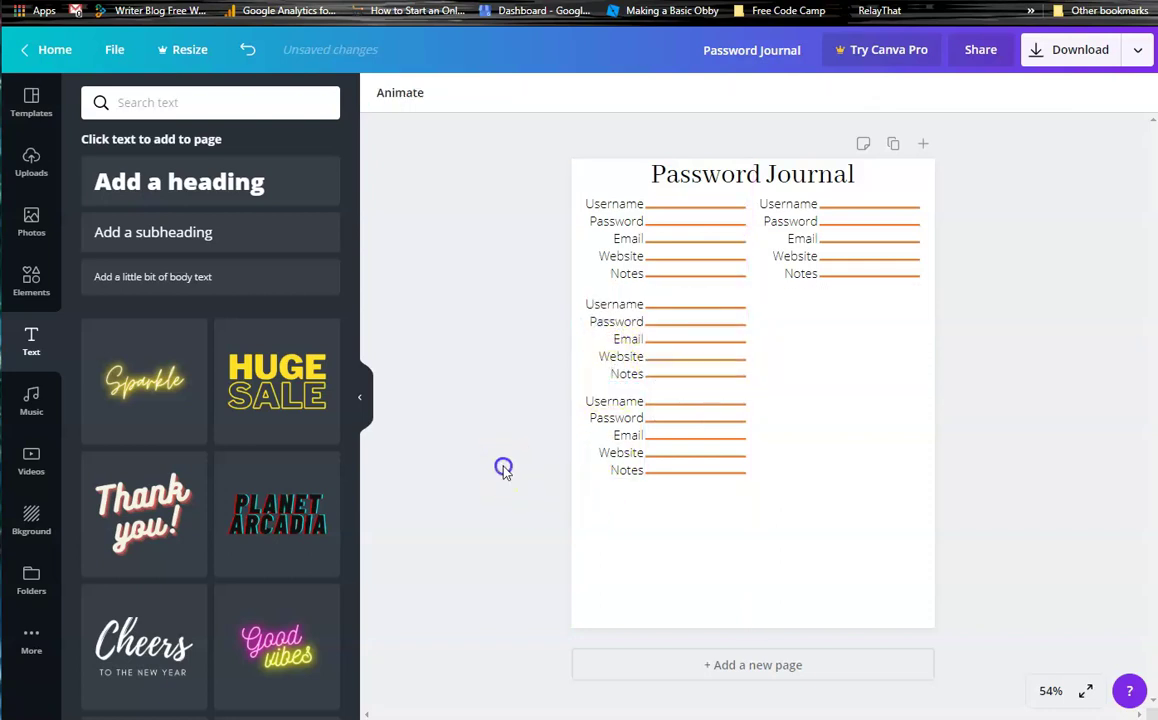
pyautogui.click(527, 394)
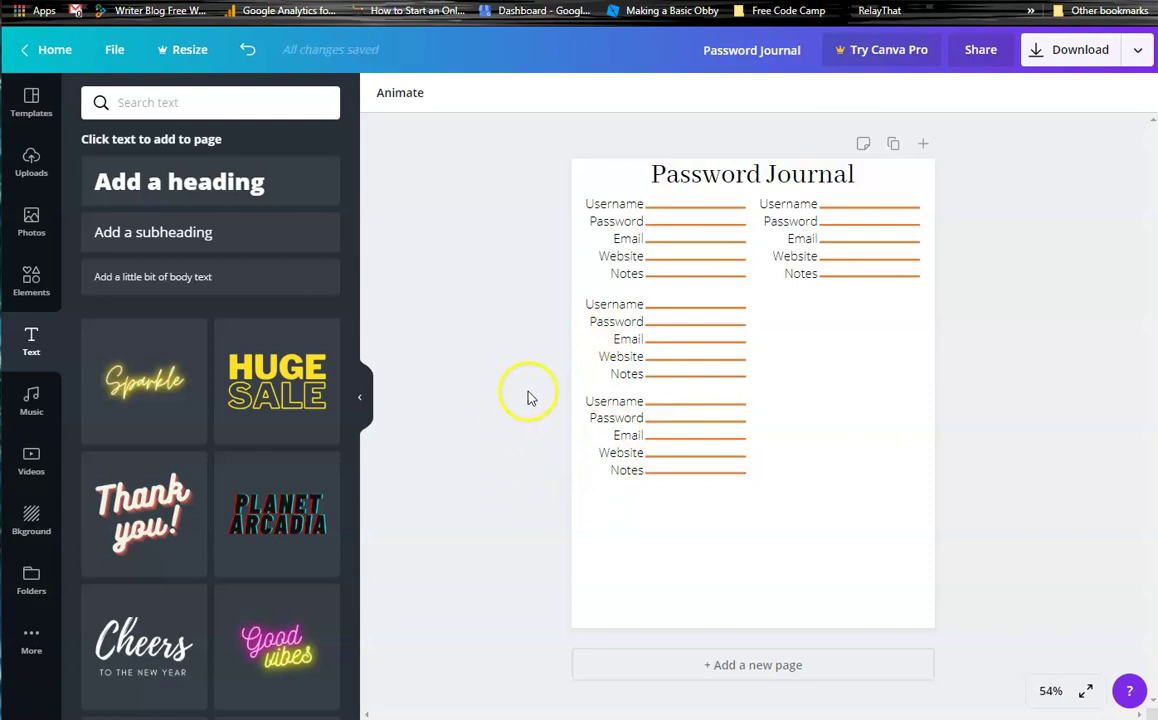
pyautogui.moveTo(528, 393); pyautogui.dragTo(664, 498)
pyautogui.moveTo(589, 433); pyautogui.dragTo(588, 441)
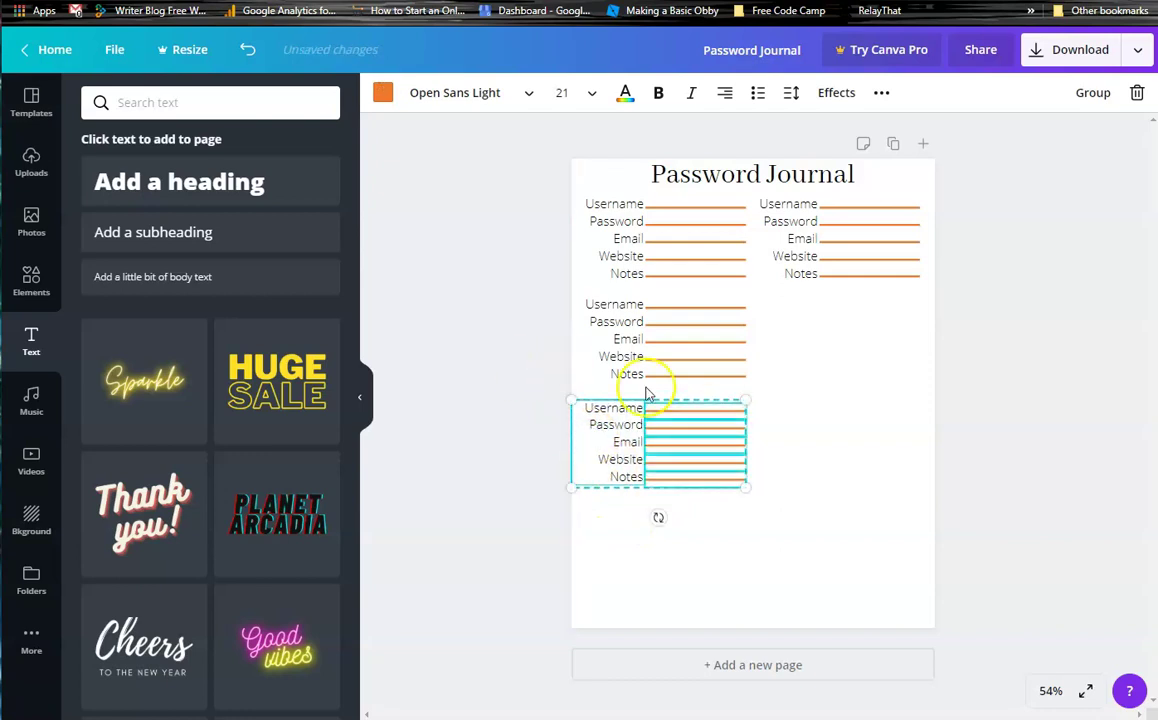
# Step: Paste a copy of the Username–Notes block as the right column's second block
pyautogui.rightClick(843, 491)
pyautogui.click(889, 552)
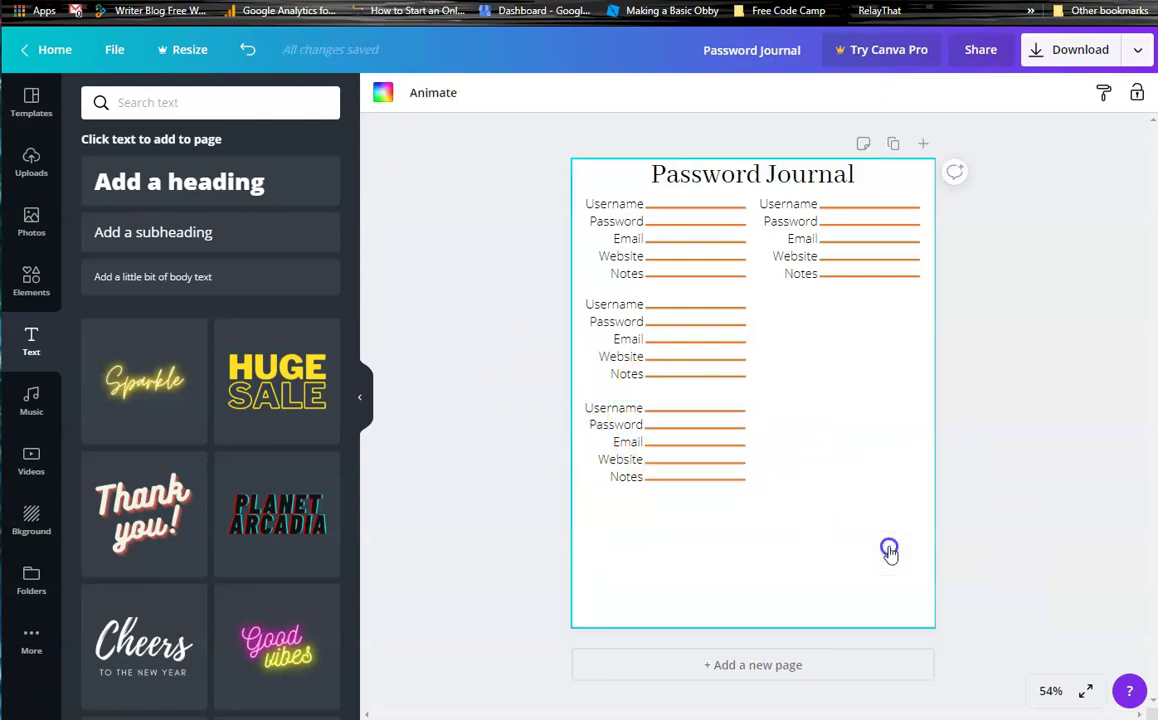
pyautogui.hotkey('ctrl', 'v')
pyautogui.moveTo(690, 246); pyautogui.dragTo(851, 331)
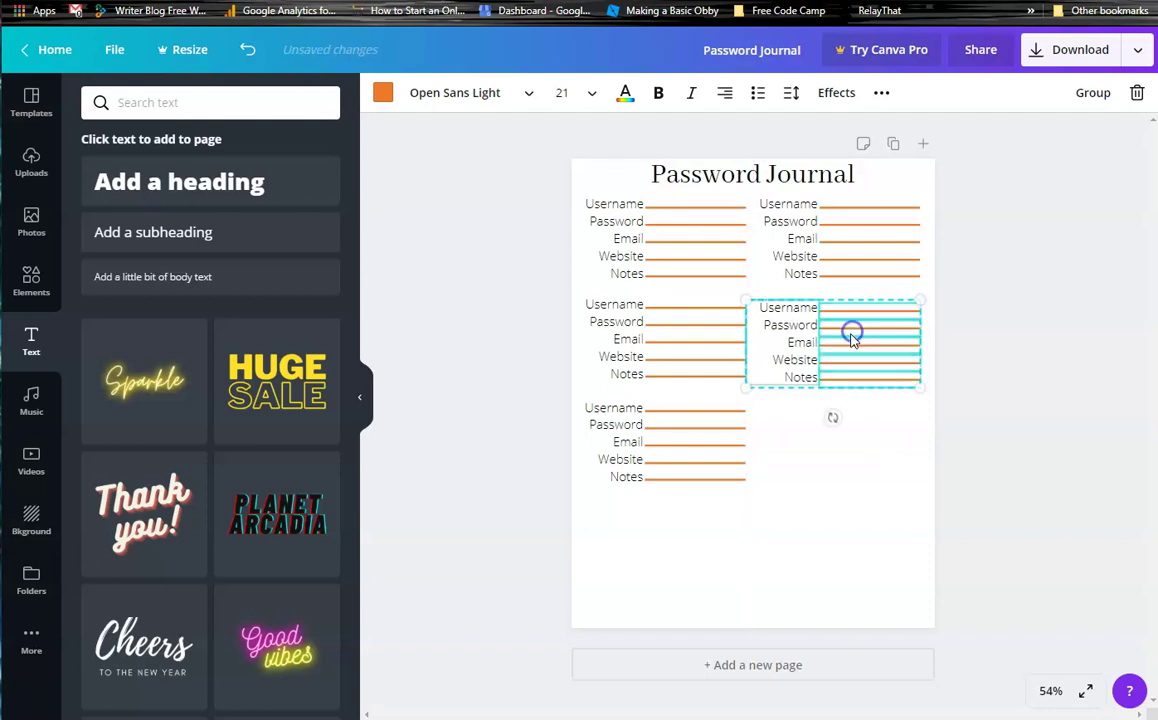
# Step: Paste another block copy as the fourth left-column block and nudge it down into line
pyautogui.rightClick(810, 497)
pyautogui.click(846, 549)
pyautogui.moveTo(686, 276); pyautogui.dragTo(679, 557)
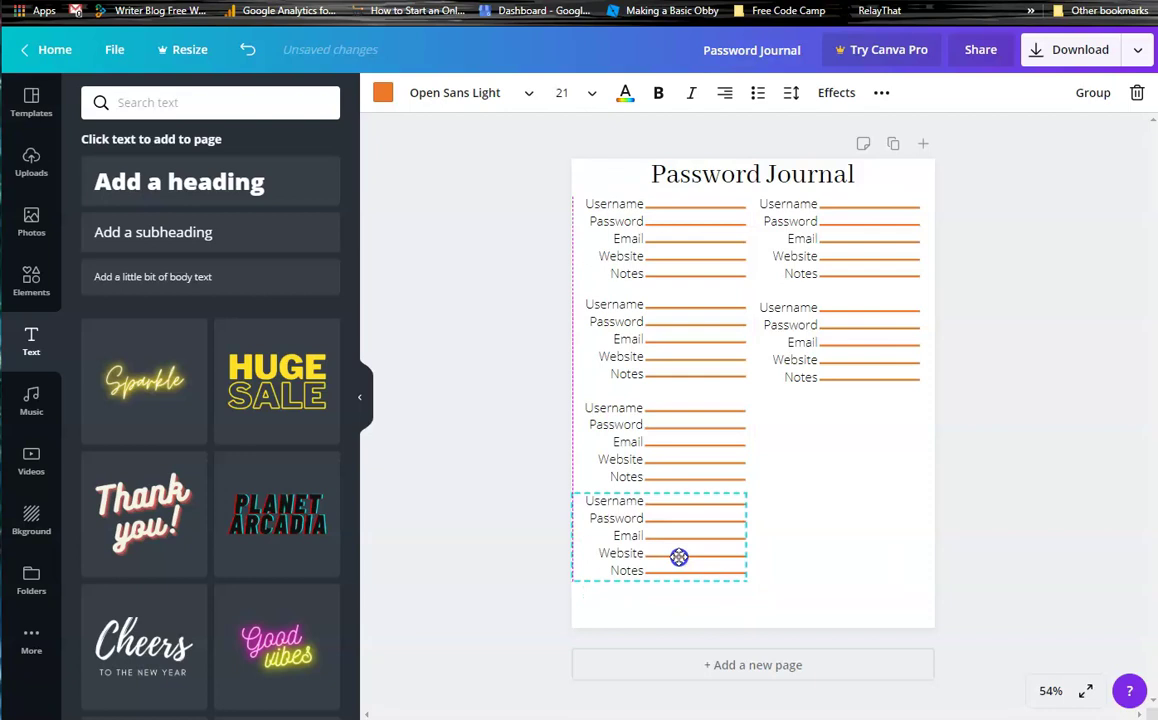
pyautogui.moveTo(679, 557); pyautogui.dragTo(678, 560)
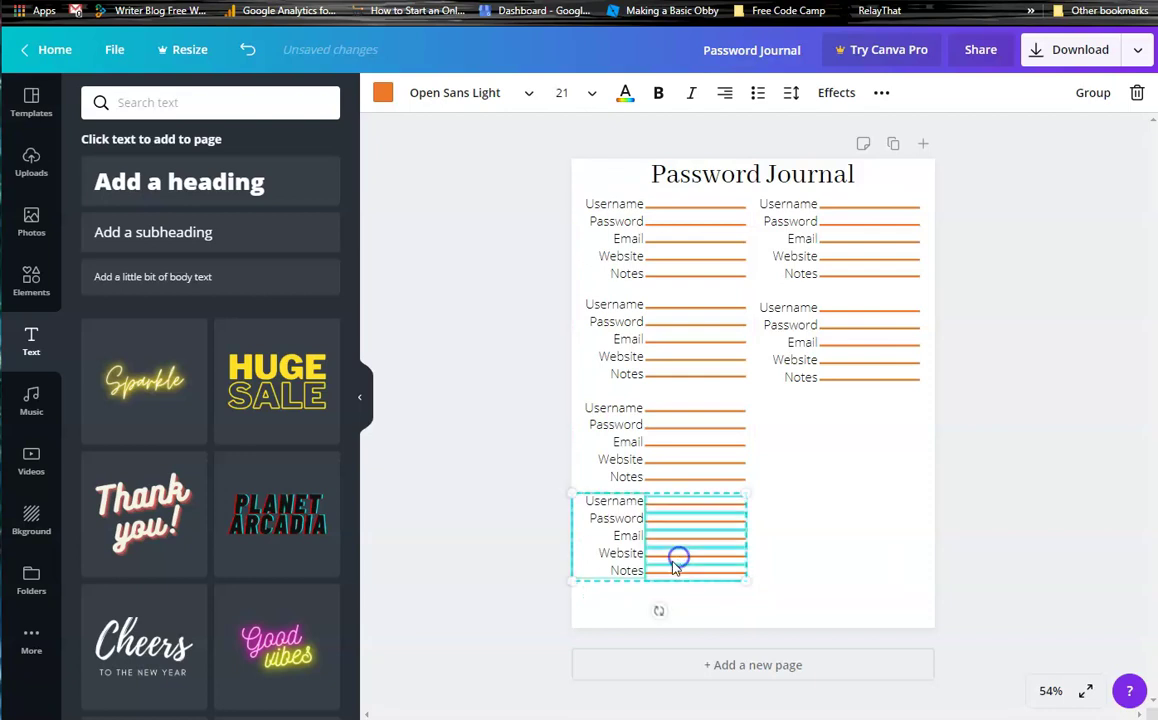
pyautogui.click(447, 540)
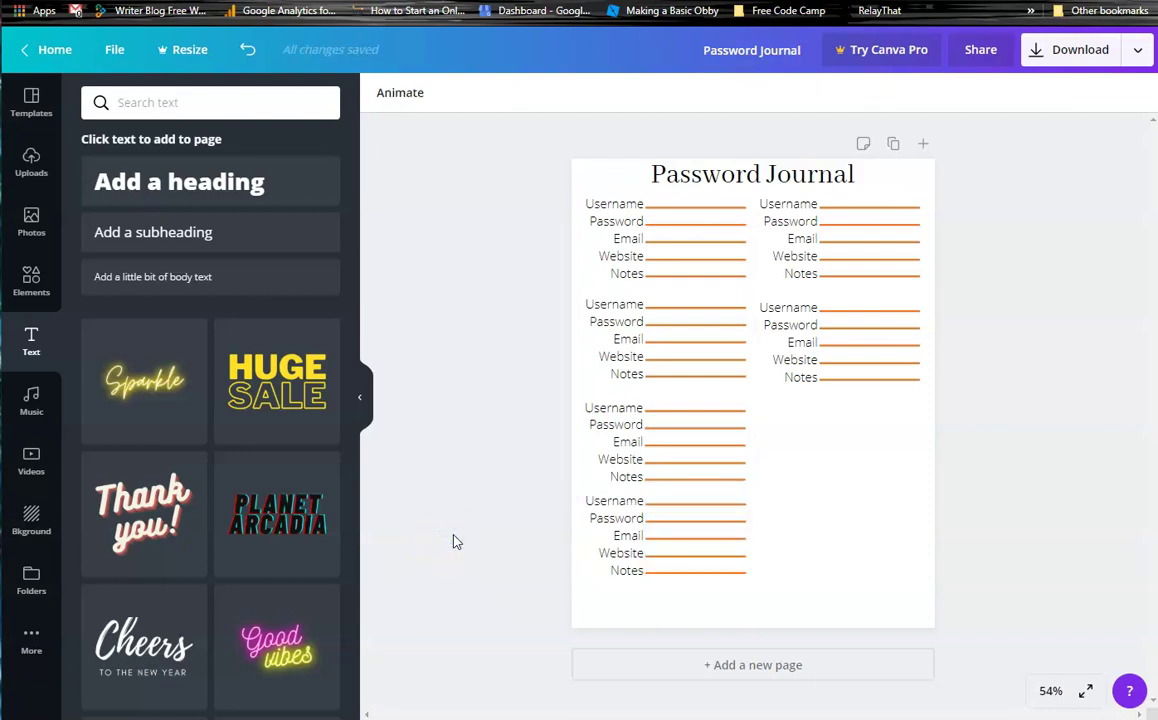
pyautogui.moveTo(543, 494); pyautogui.dragTo(687, 612)
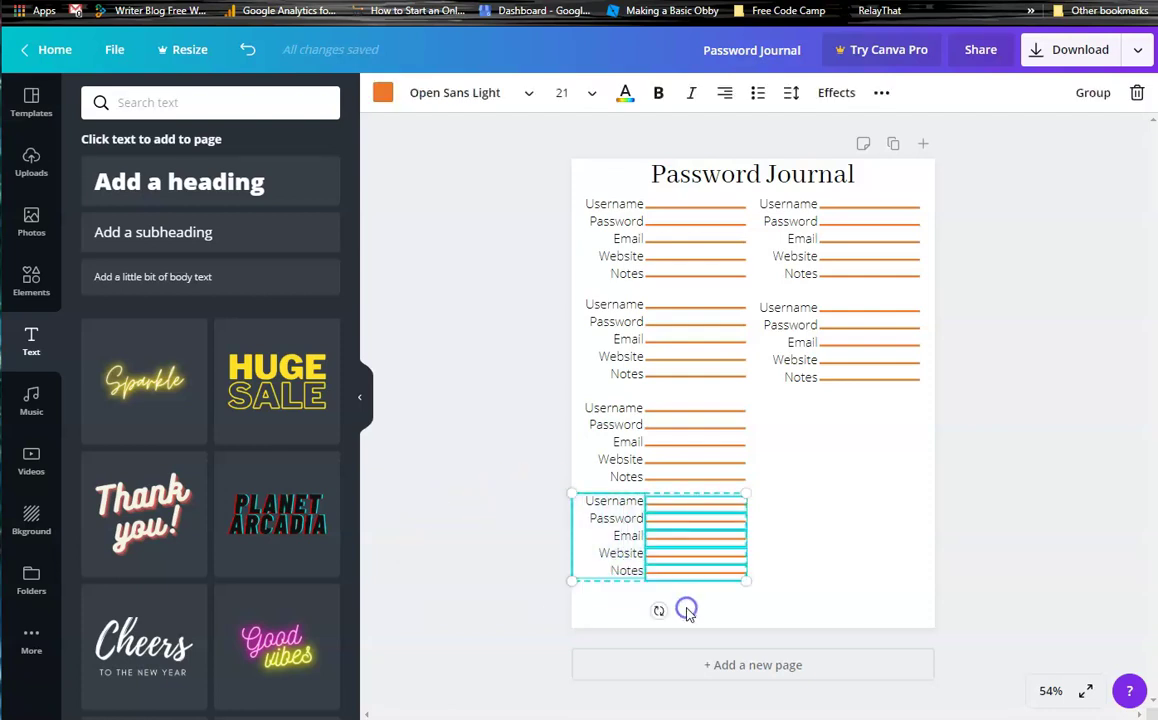
pyautogui.press('Down')
pyautogui.press('Down')
pyautogui.press('Down')
pyautogui.press('Down')
pyautogui.press('Down')
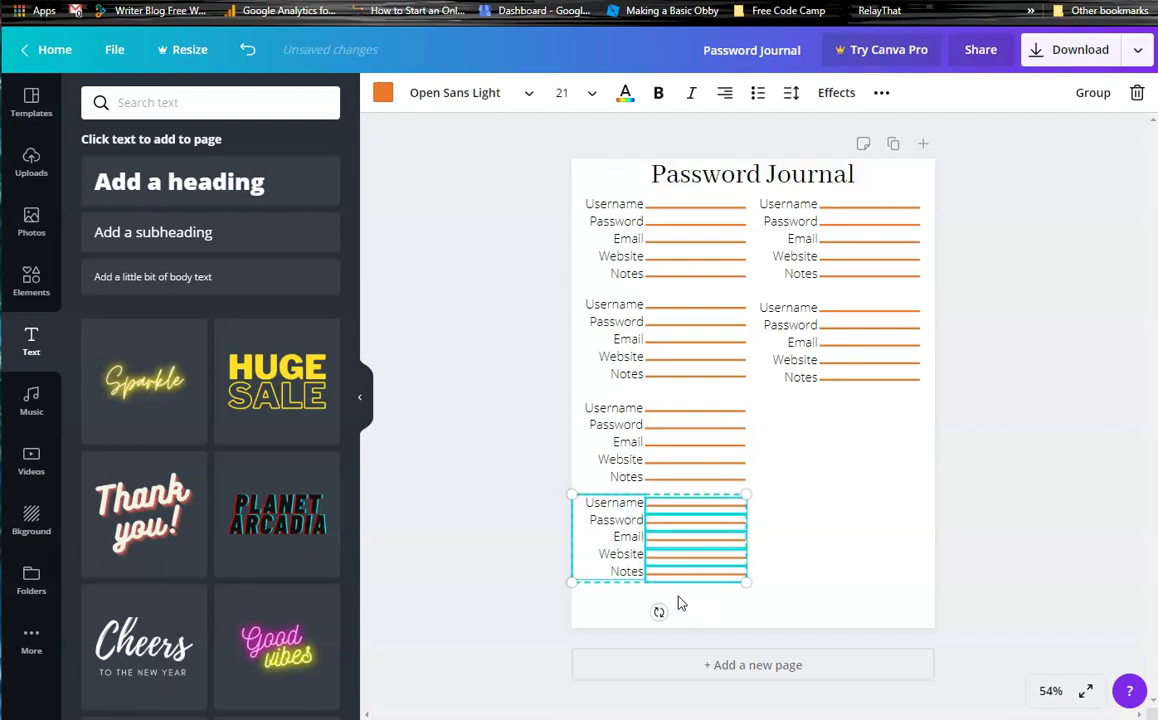
pyautogui.click(478, 519)
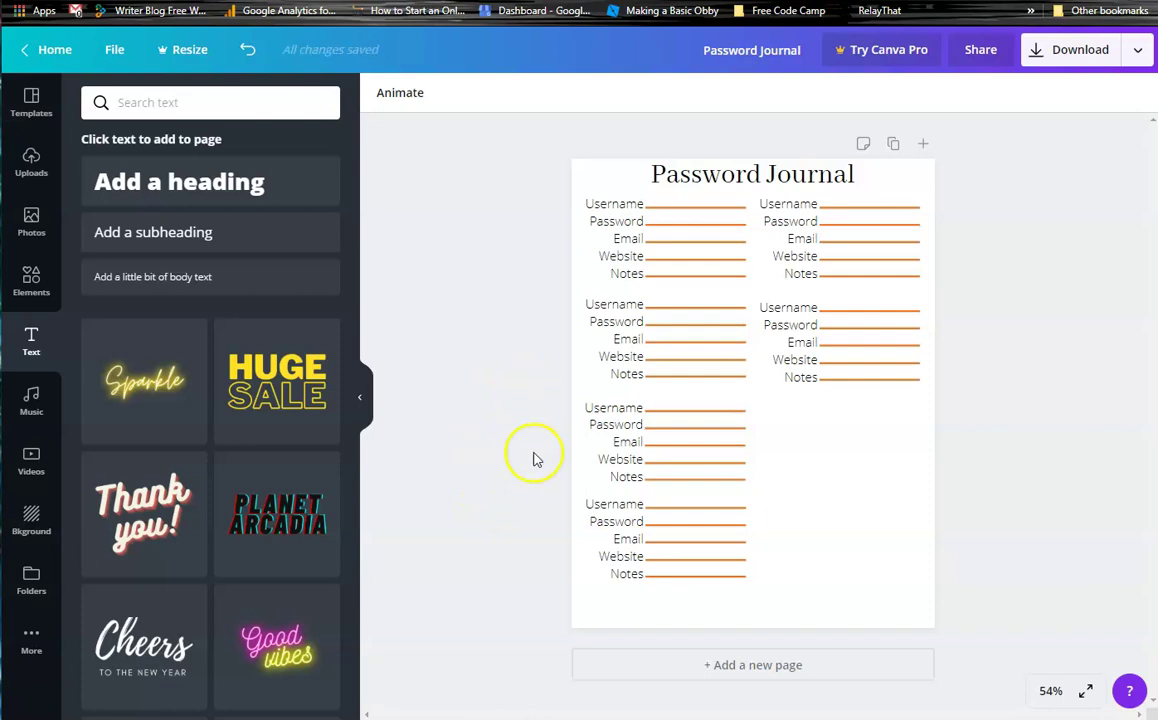
pyautogui.moveTo(536, 494); pyautogui.dragTo(663, 595)
pyautogui.press('Down')
pyautogui.press('Down')
pyautogui.press('Down')
pyautogui.press('Down')
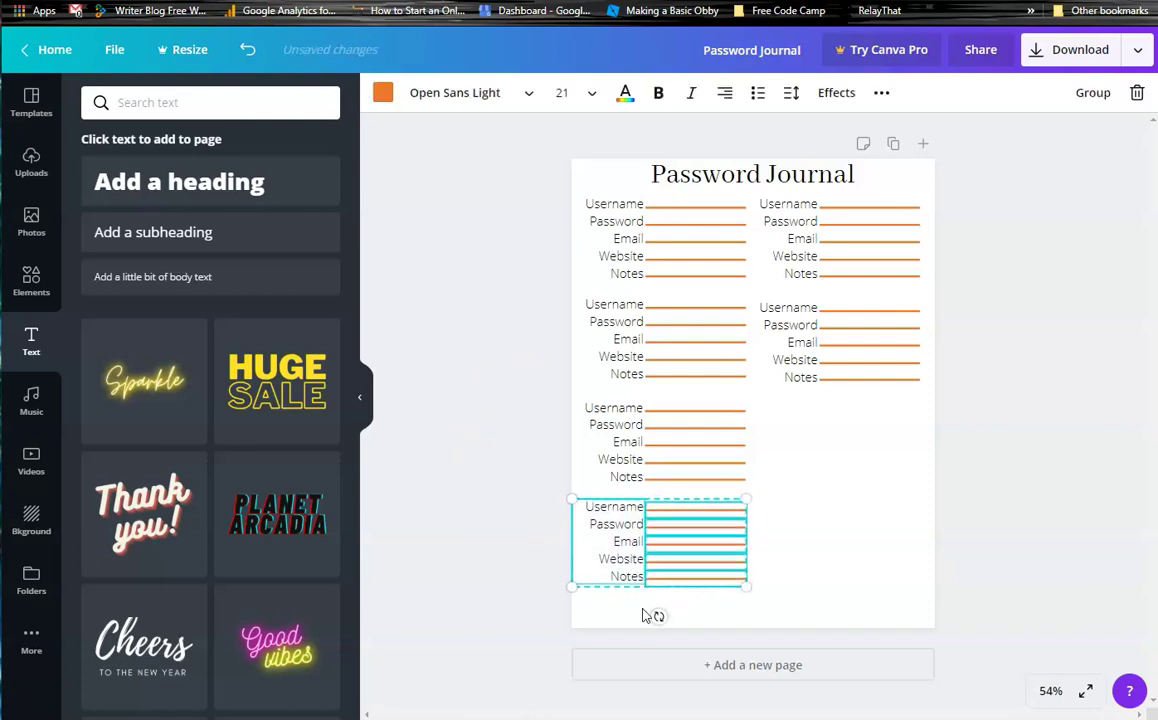
pyautogui.click(480, 519)
# Step: Paste a block copy as the right column's third block
pyautogui.rightClick(499, 446)
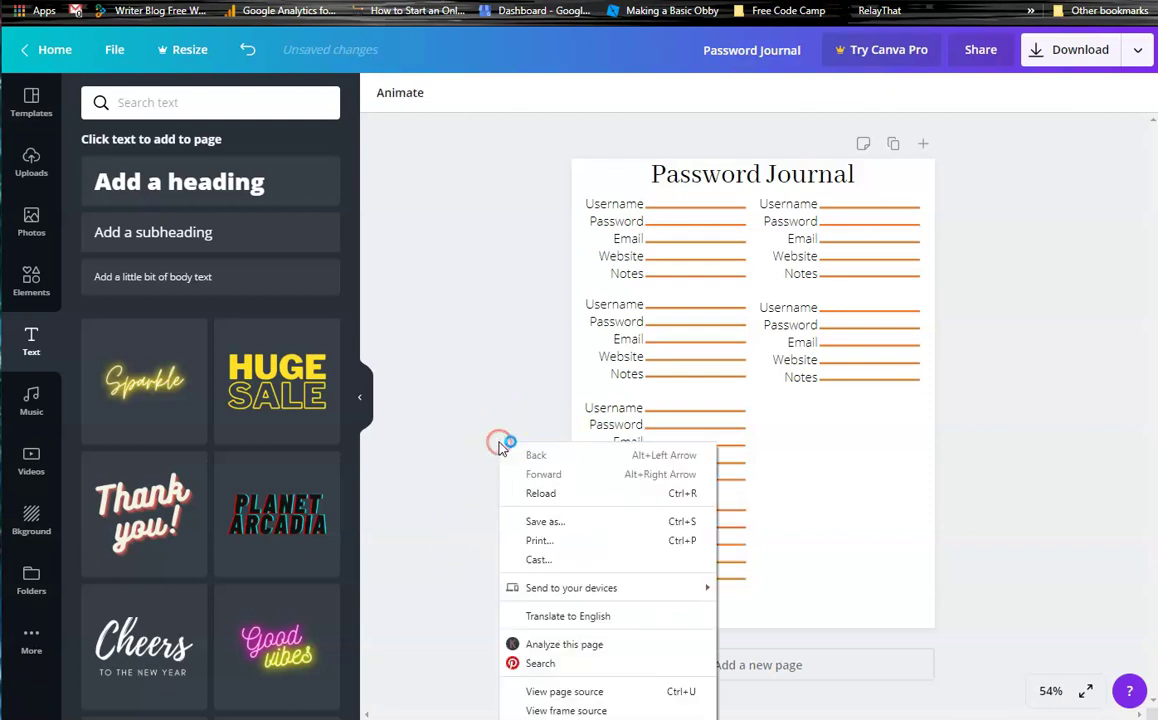
pyautogui.rightClick(906, 457)
pyautogui.click(906, 509)
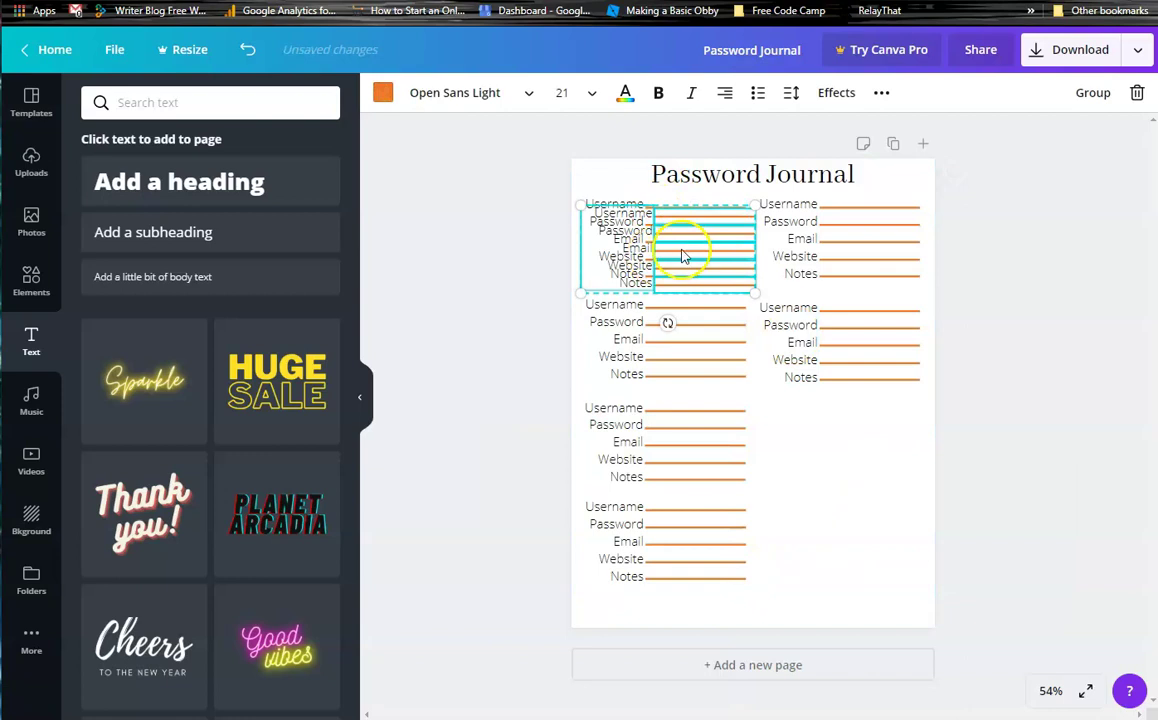
pyautogui.moveTo(669, 243); pyautogui.dragTo(841, 440)
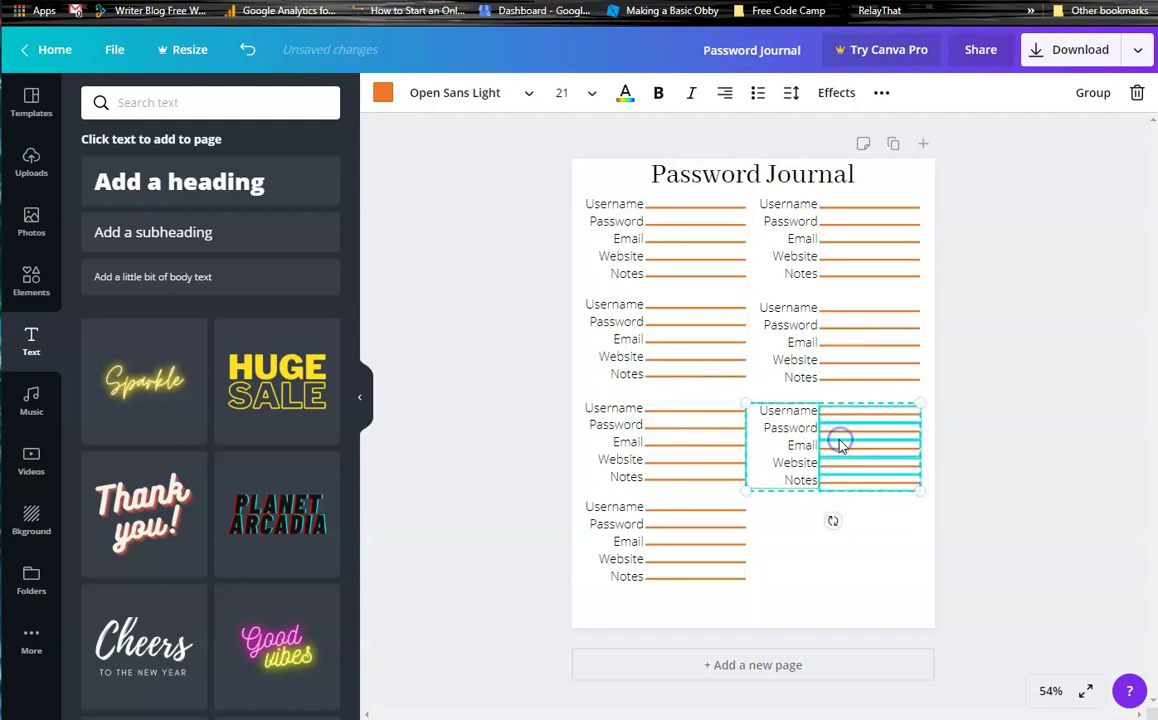
pyautogui.click(450, 405)
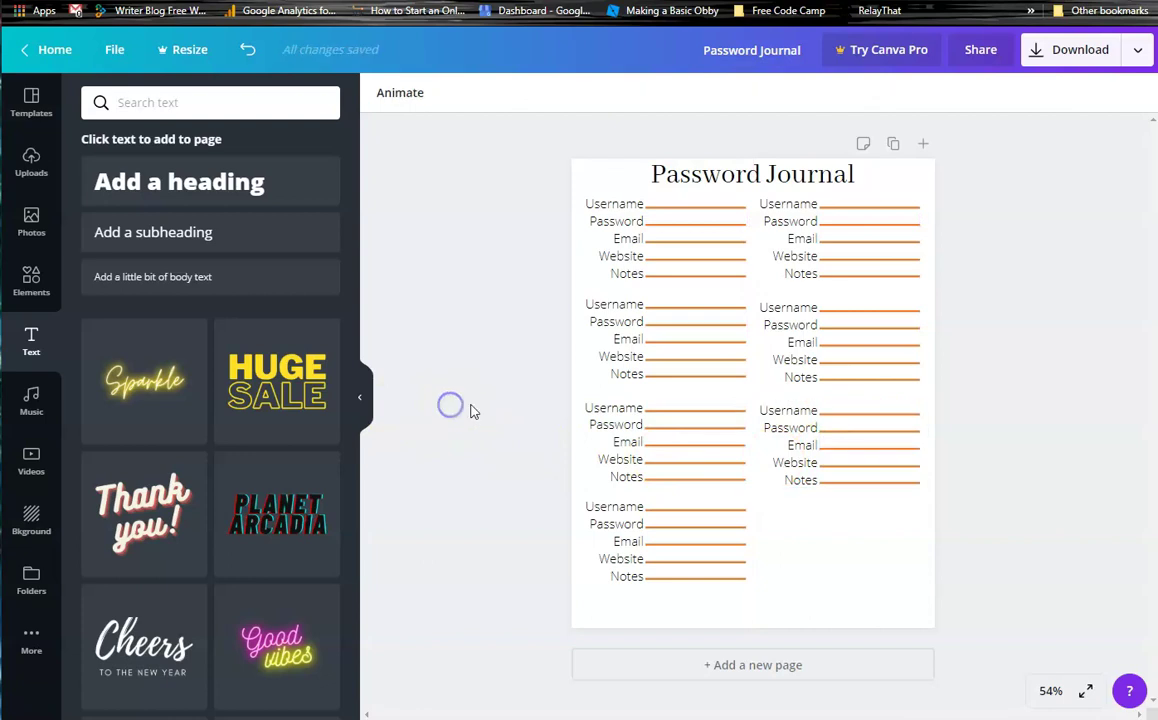
# Step: Paste a final block copy into the empty bottom-right slot
pyautogui.rightClick(475, 438)
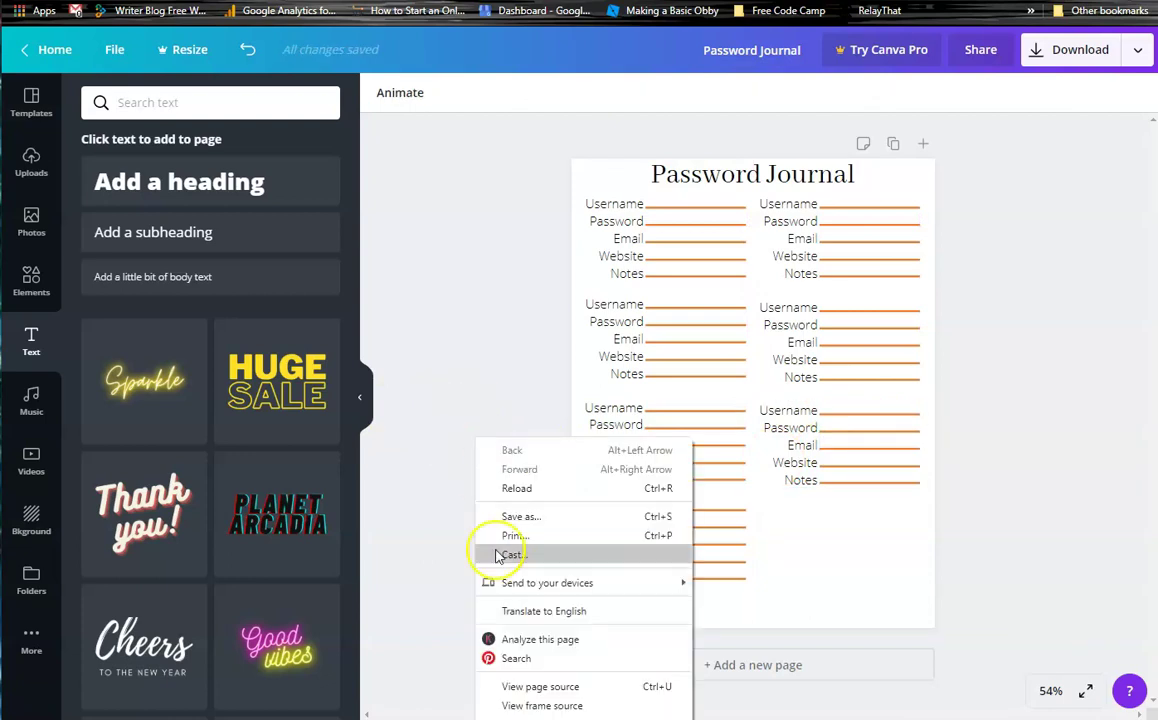
pyautogui.click(424, 327)
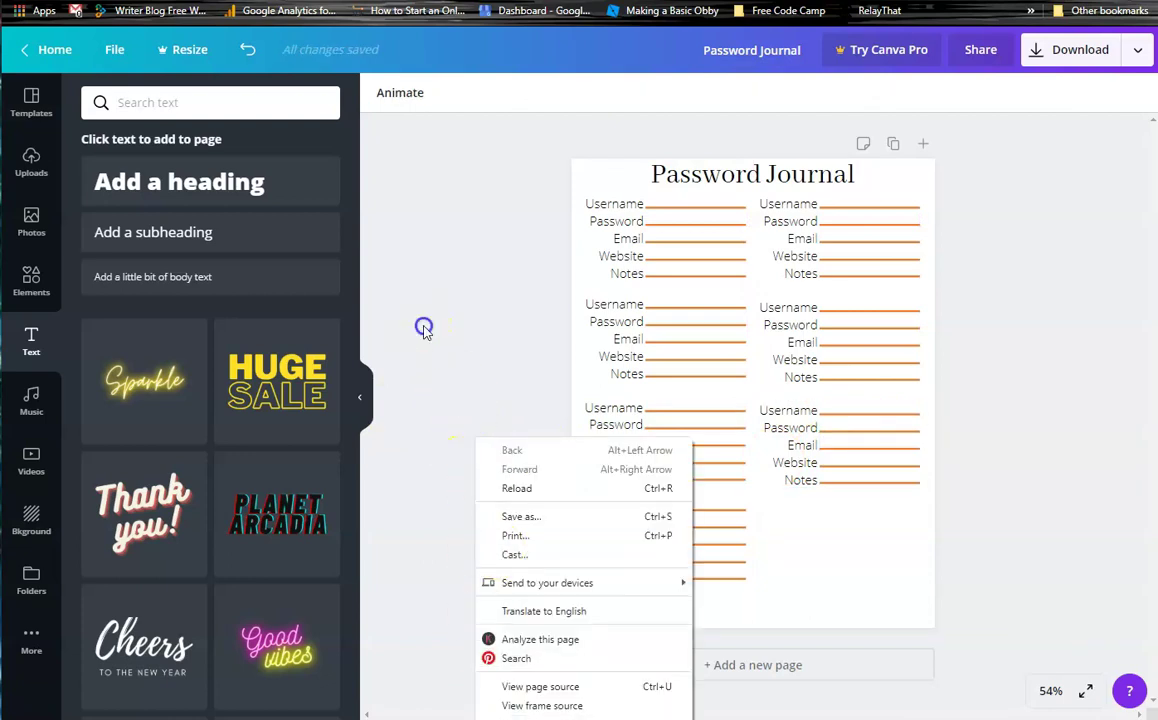
pyautogui.click(843, 520)
pyautogui.rightClick(843, 521)
pyautogui.click(869, 578)
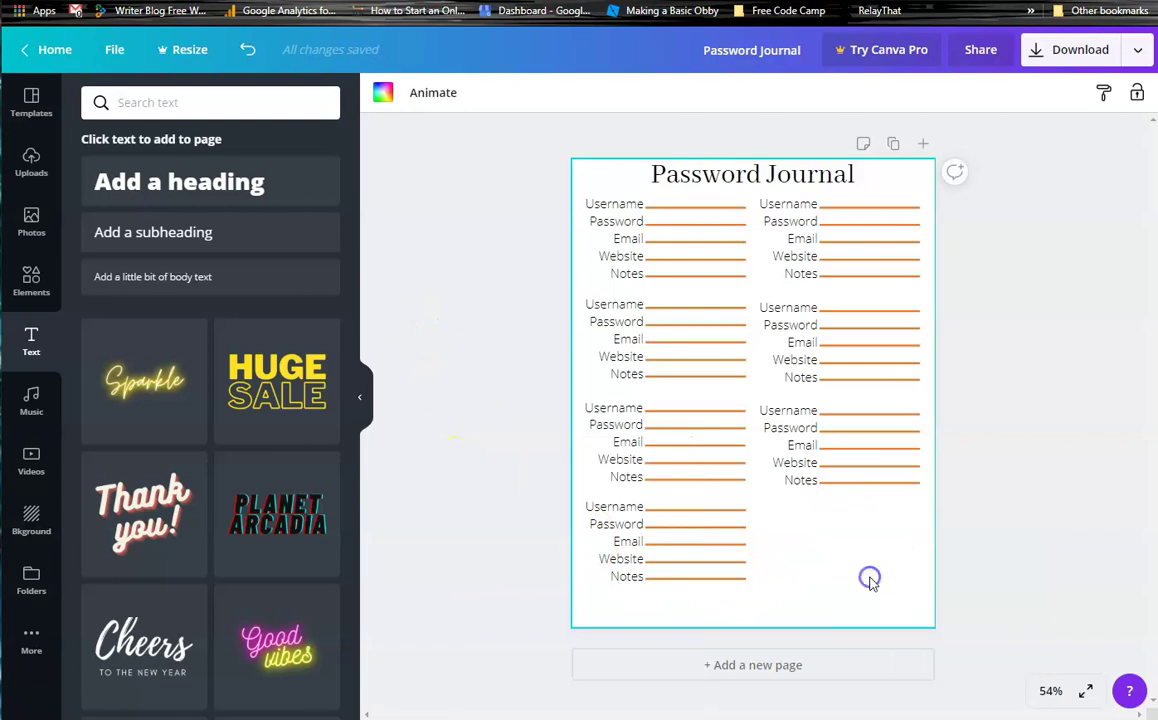
pyautogui.moveTo(690, 250); pyautogui.dragTo(864, 540)
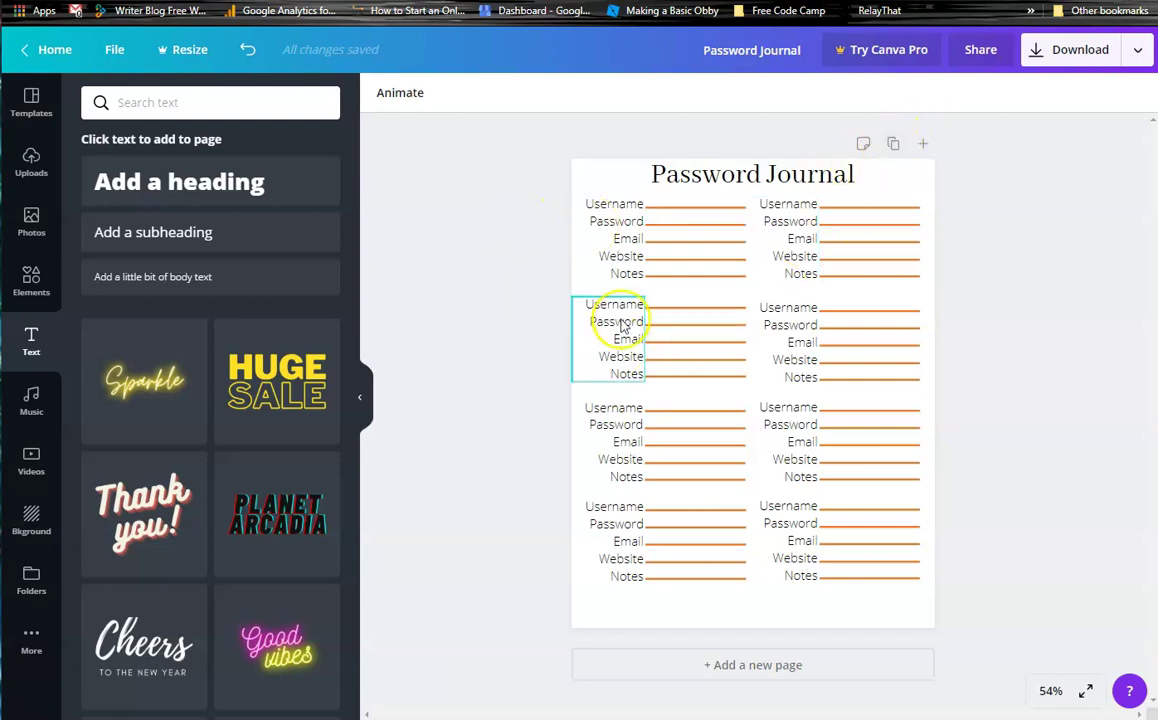
# Step: Duplicate page 1 and turn the first block's five lines light grey on page 2
pyautogui.click(895, 145)
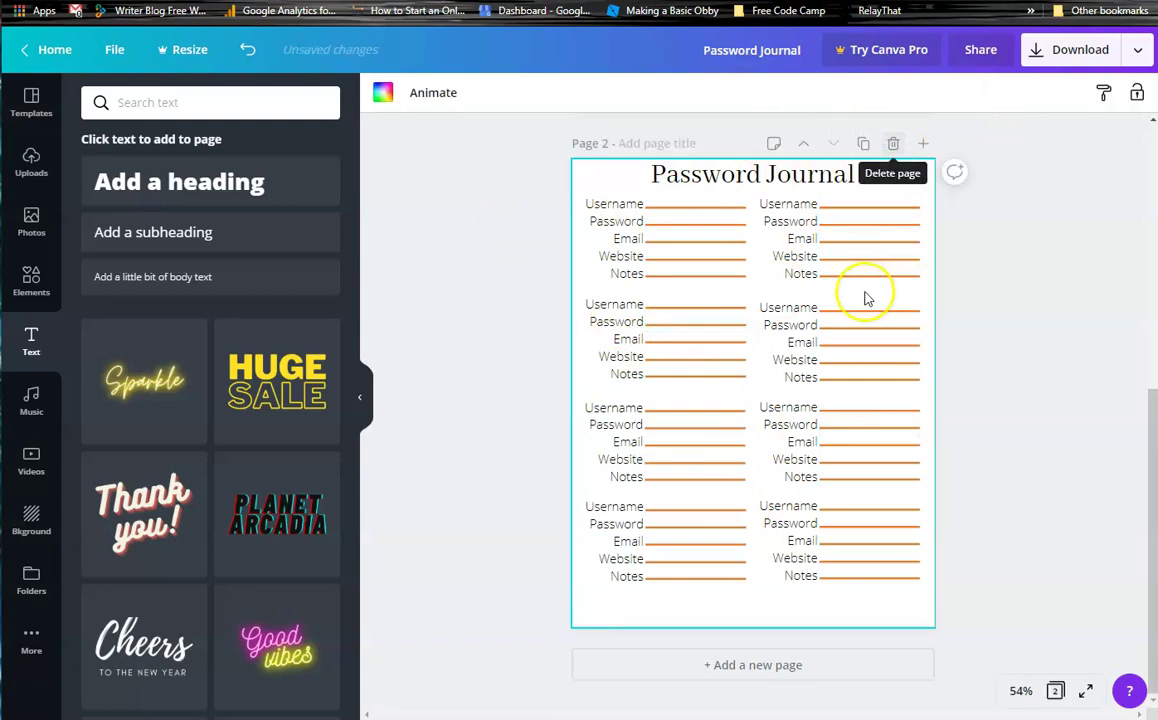
pyautogui.click(687, 211)
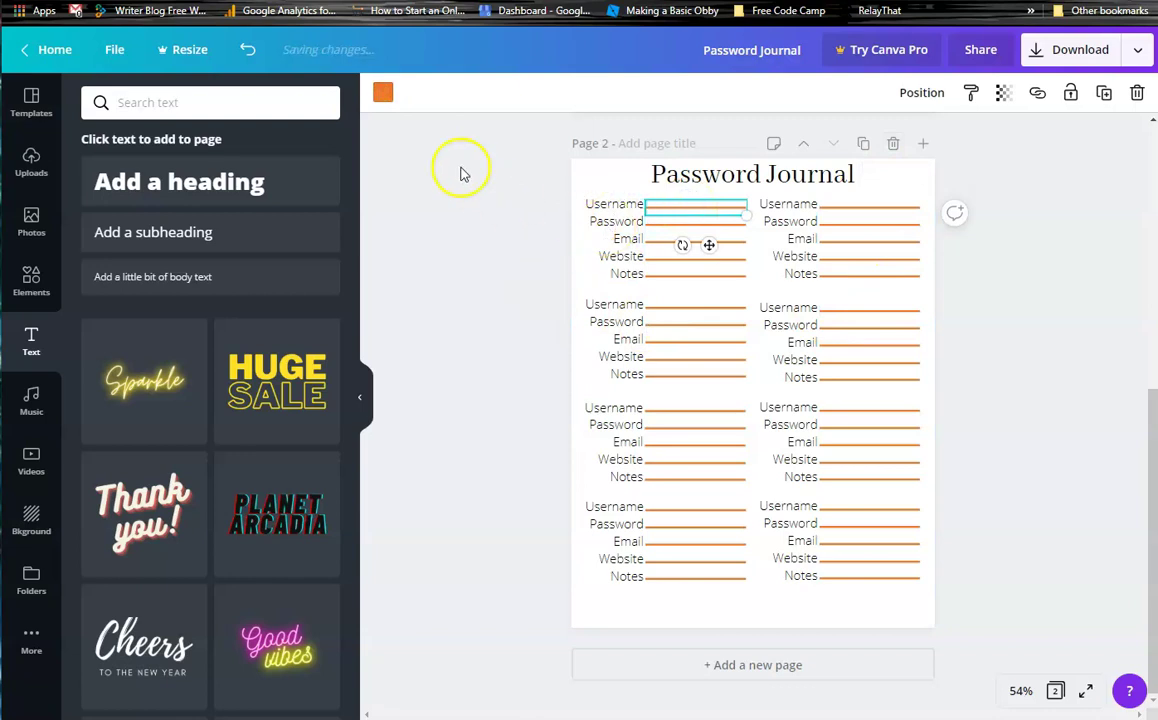
pyautogui.click(383, 93)
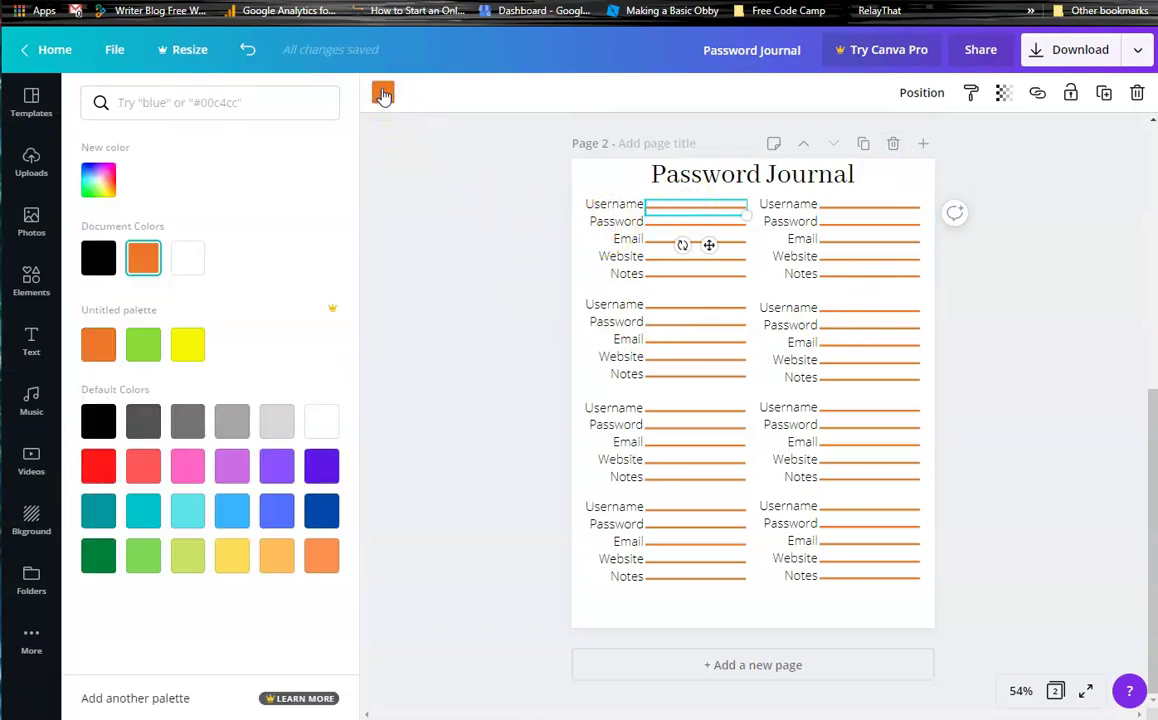
pyautogui.click(273, 422)
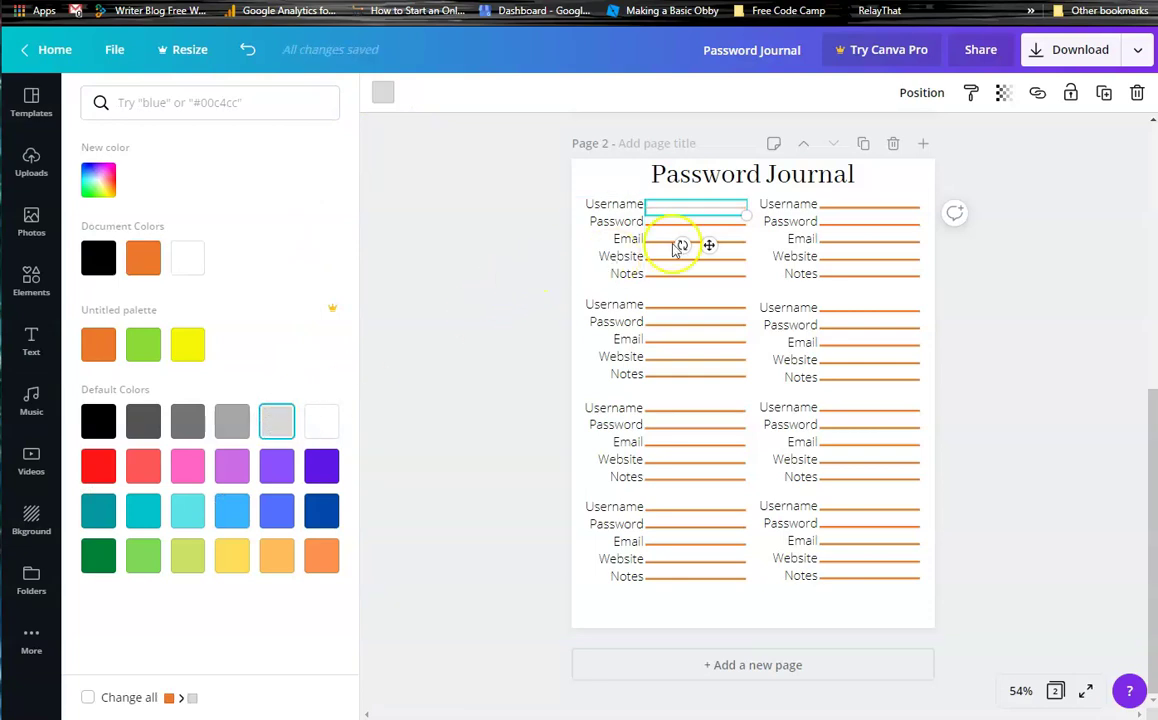
pyautogui.click(700, 224)
pyautogui.click(280, 418)
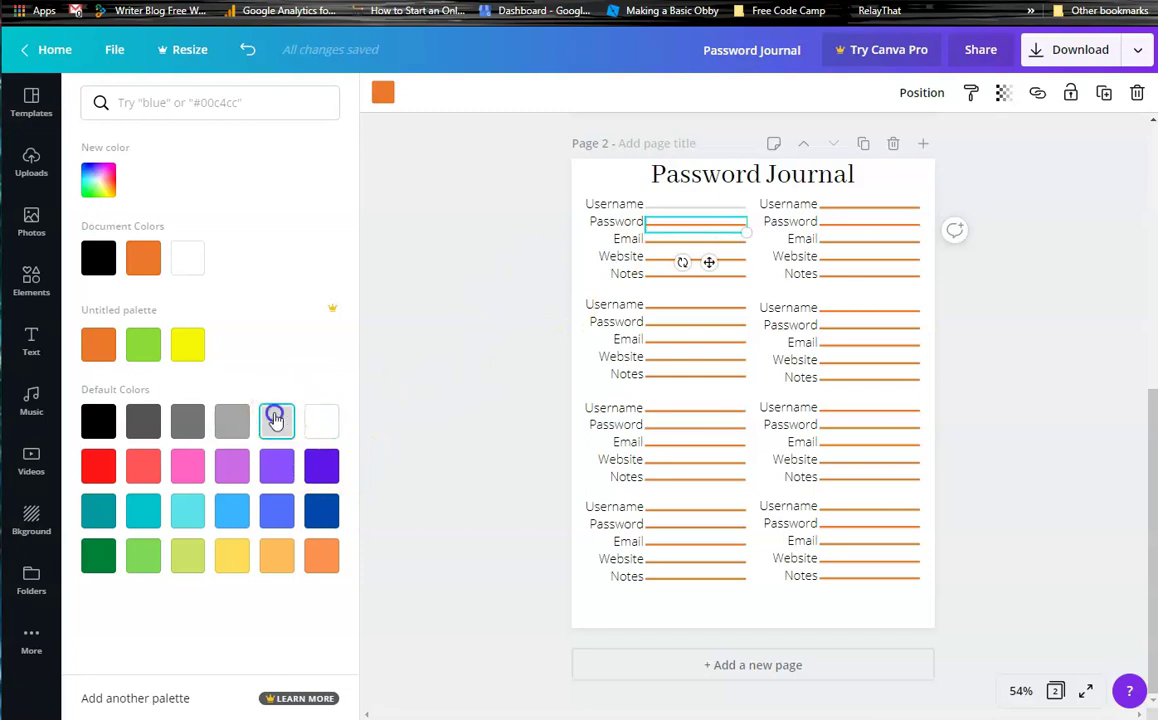
pyautogui.click(667, 241)
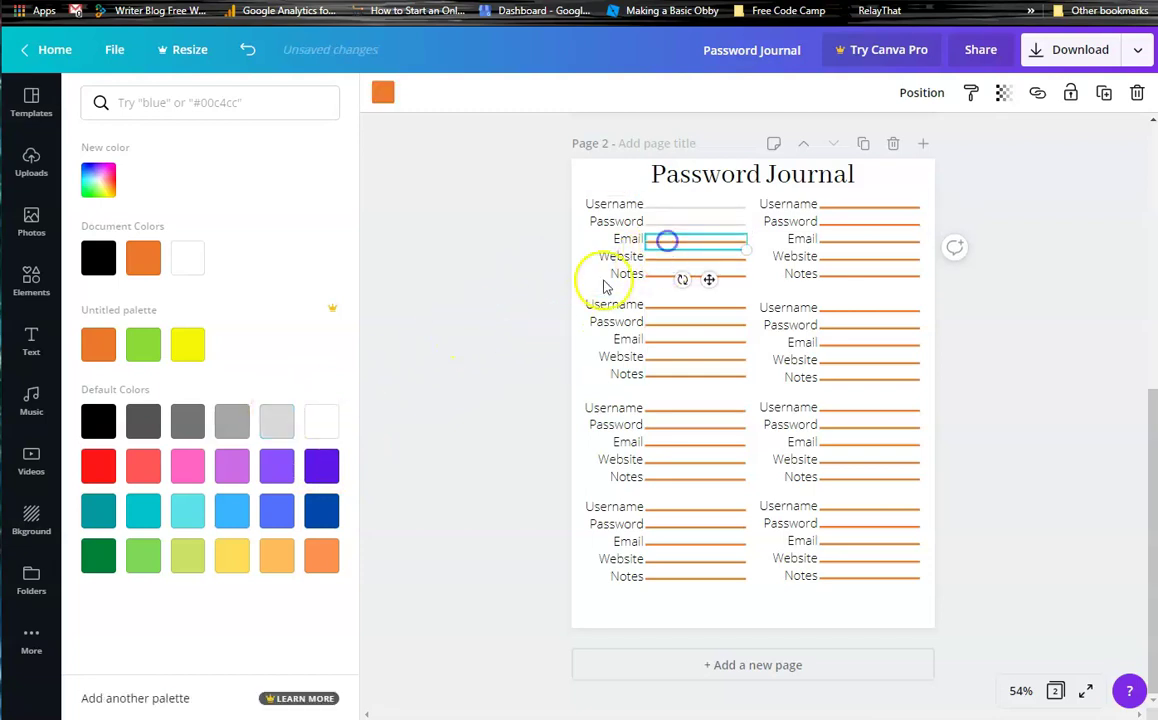
pyautogui.click(273, 421)
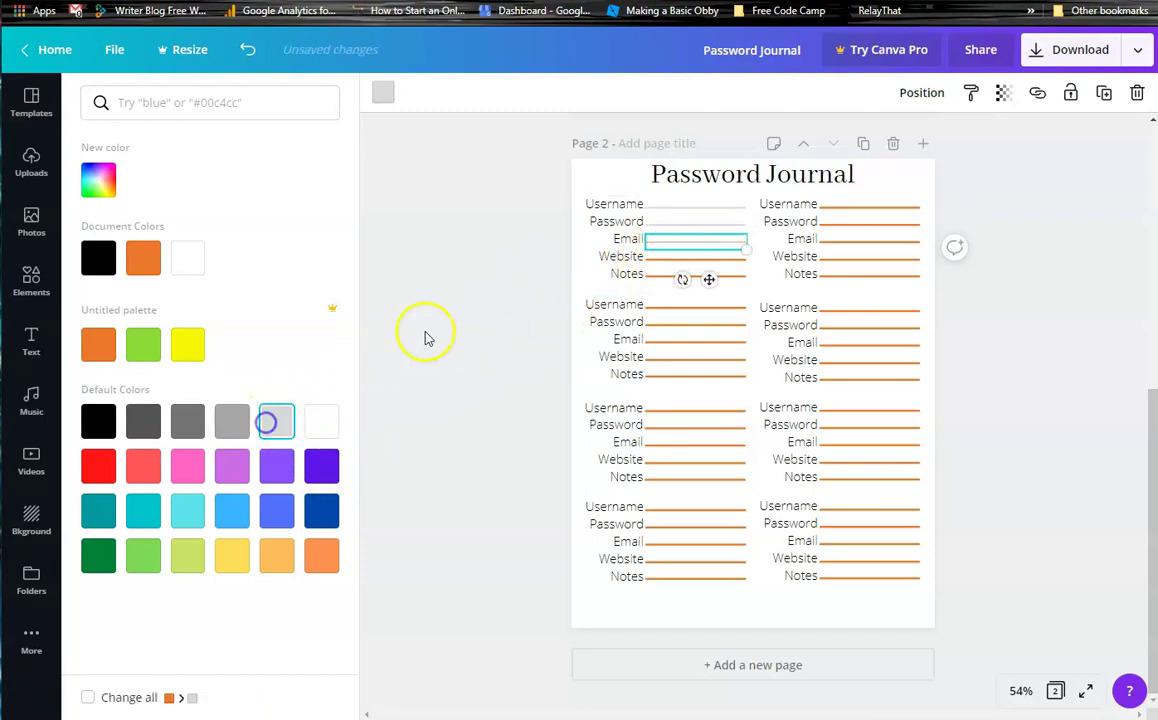
pyautogui.click(667, 259)
pyautogui.click(279, 420)
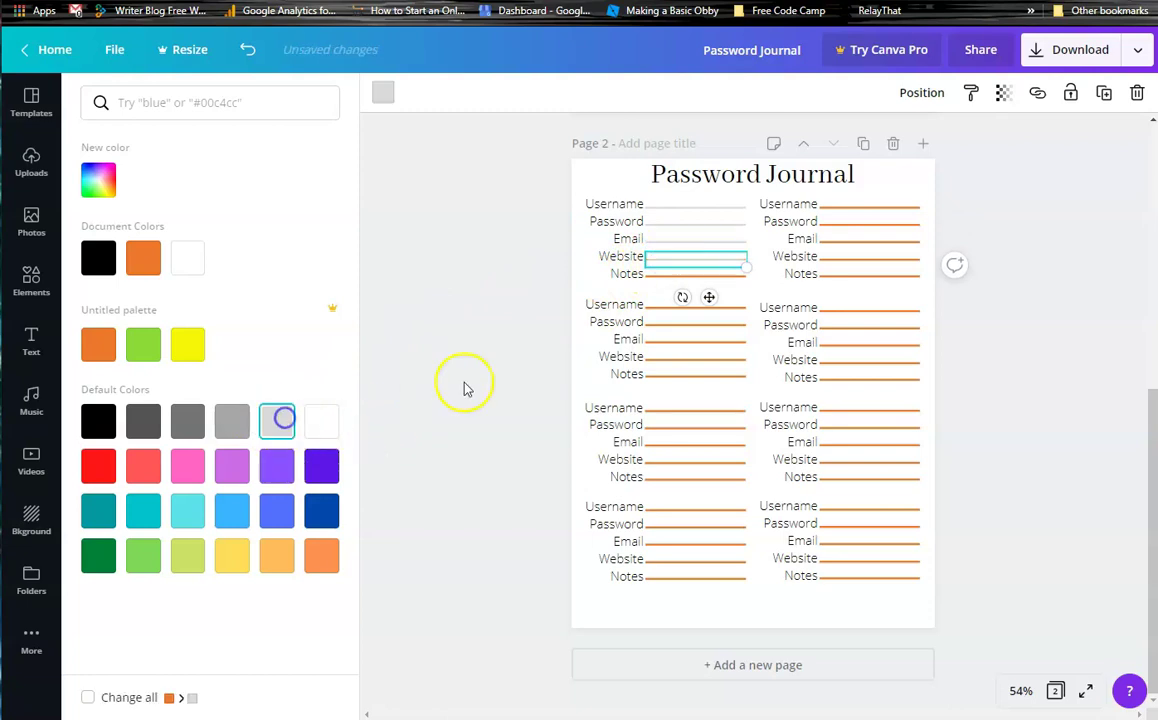
pyautogui.click(666, 275)
pyautogui.click(275, 424)
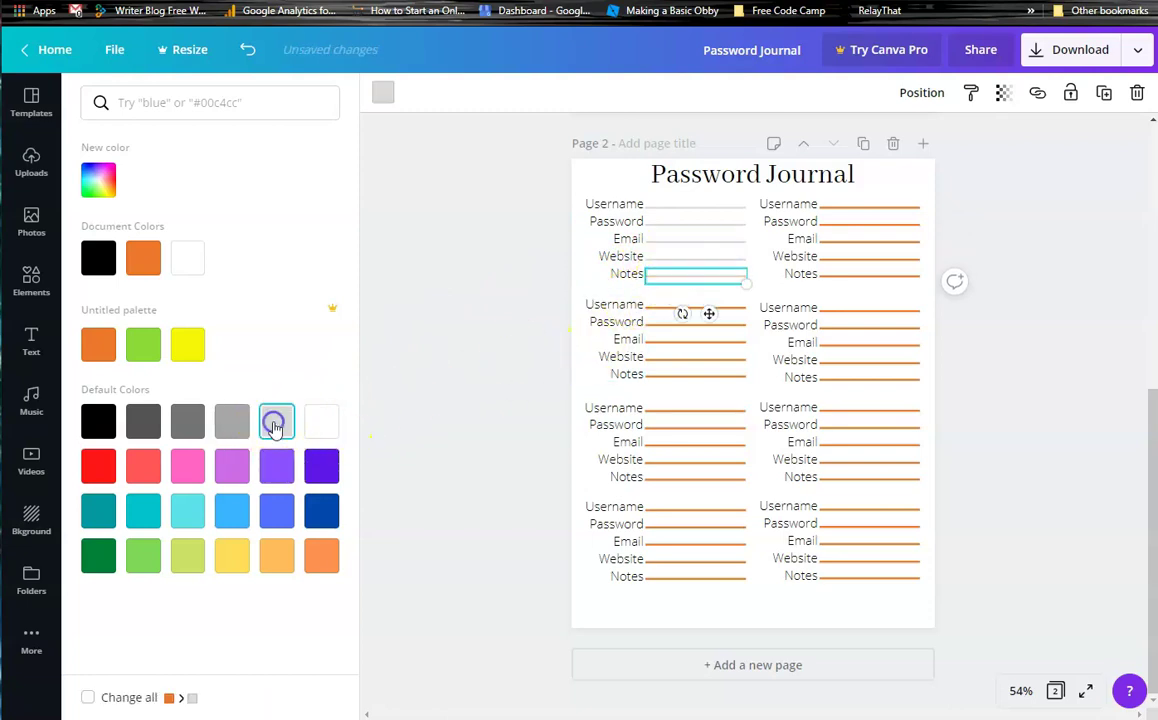
# Step: Turn all five lines of the second block green, Username through Notes
pyautogui.click(663, 308)
pyautogui.click(143, 344)
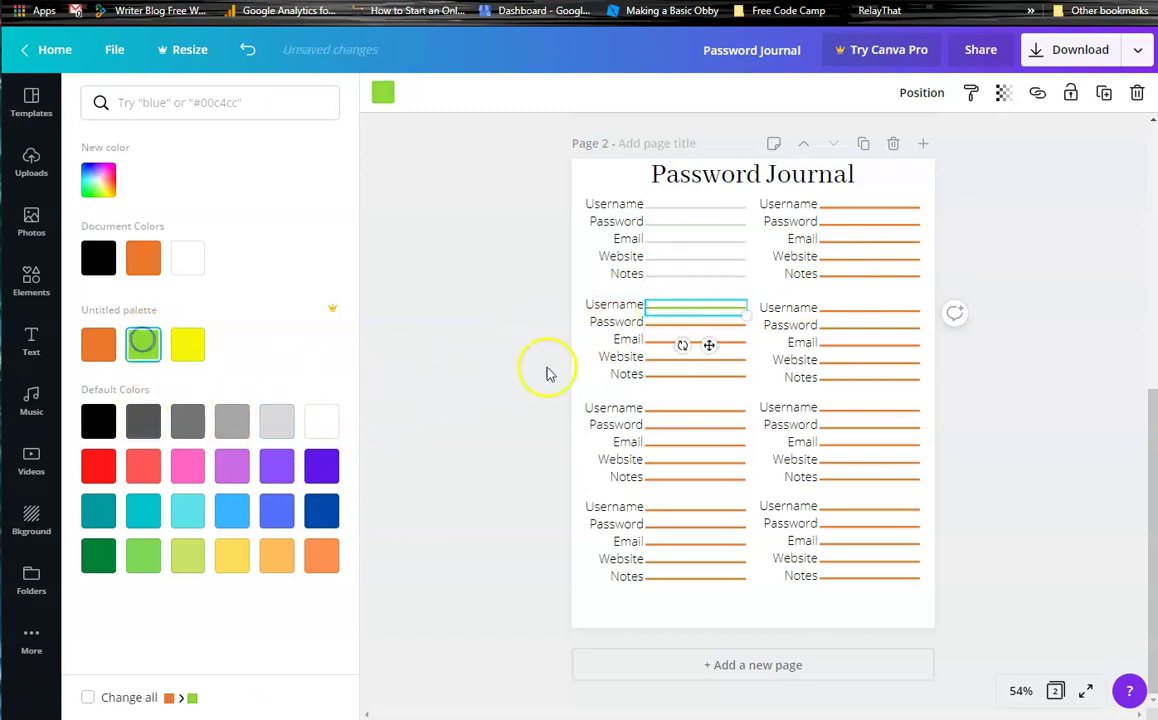
pyautogui.click(658, 324)
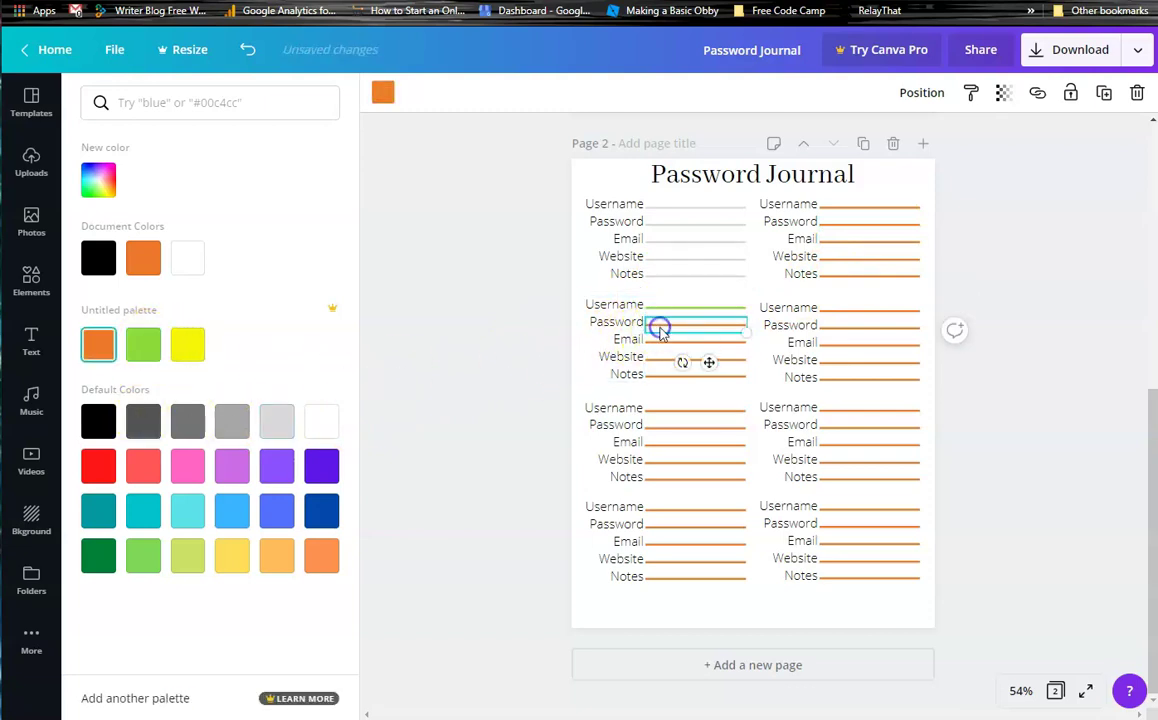
pyautogui.click(146, 356)
pyautogui.click(669, 340)
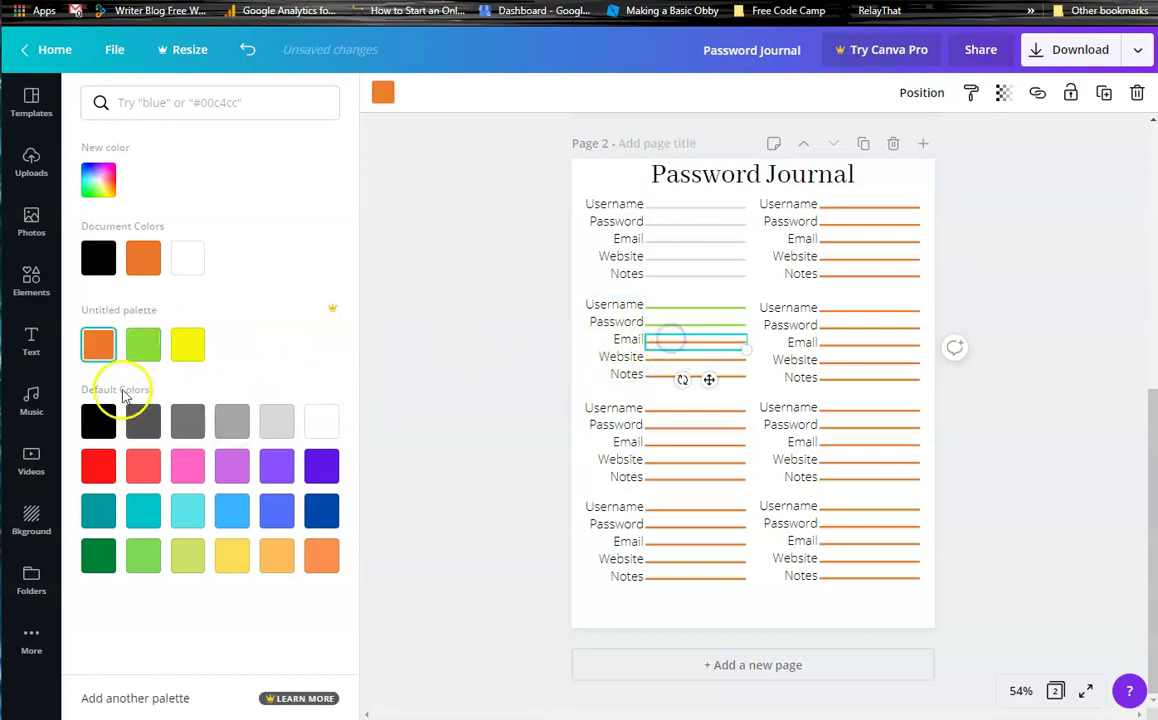
pyautogui.click(146, 344)
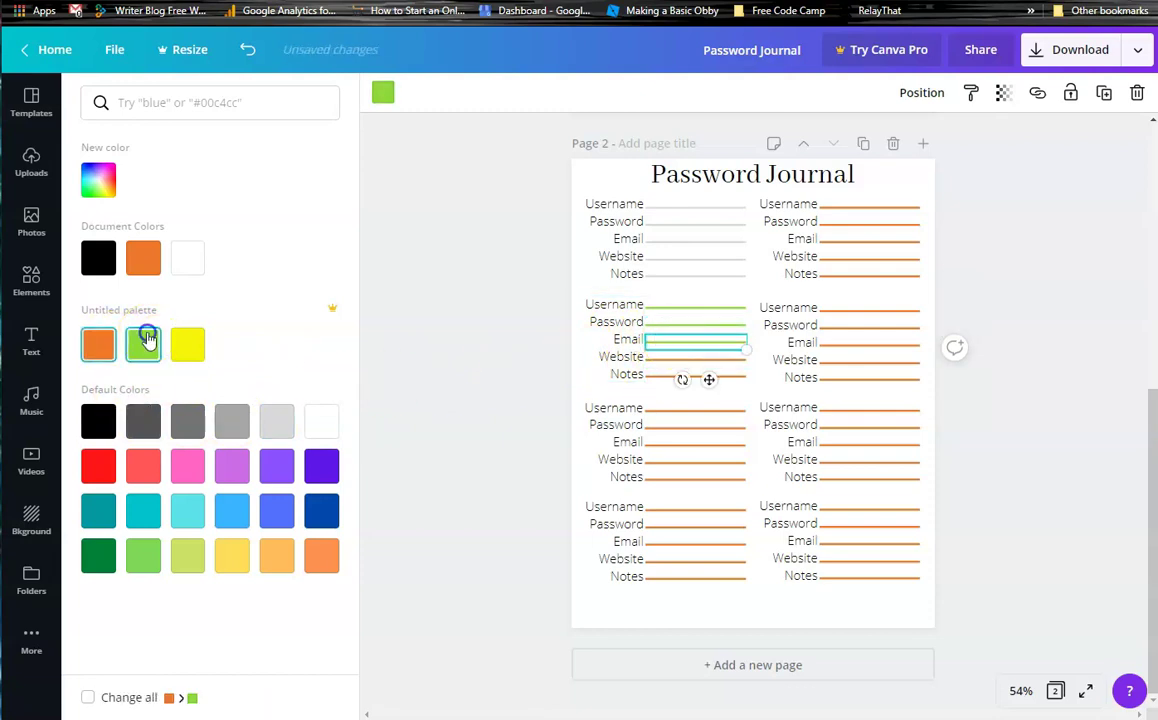
pyautogui.click(695, 358)
pyautogui.click(143, 345)
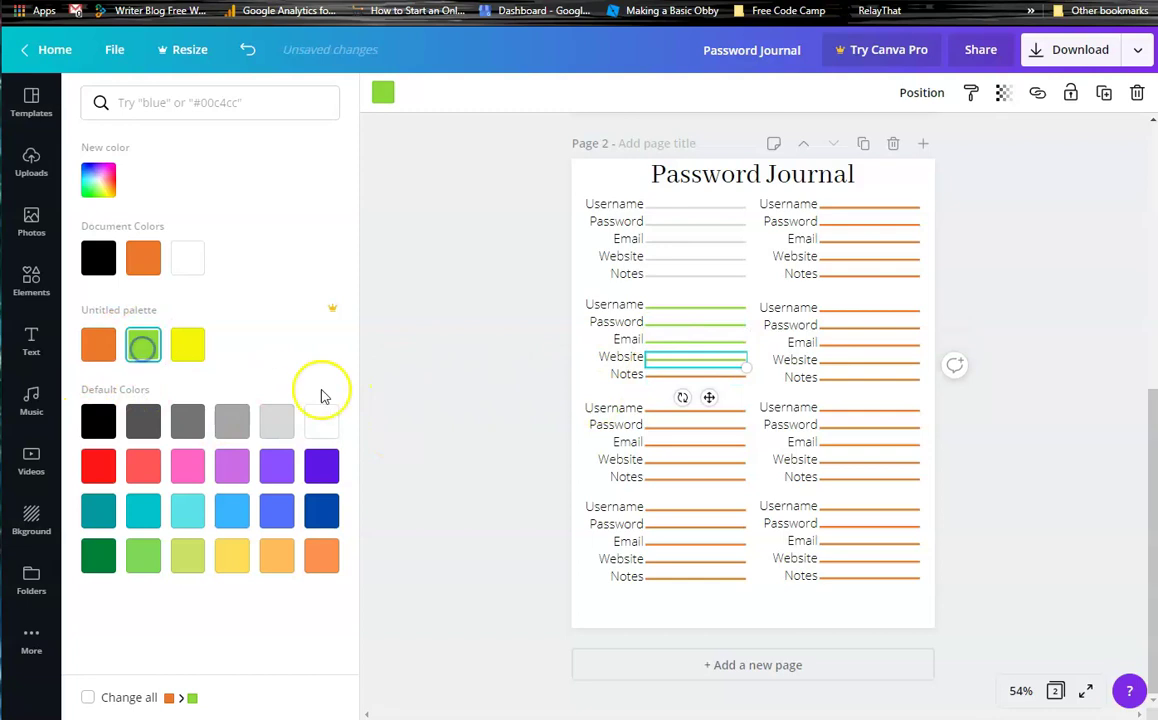
pyautogui.click(667, 377)
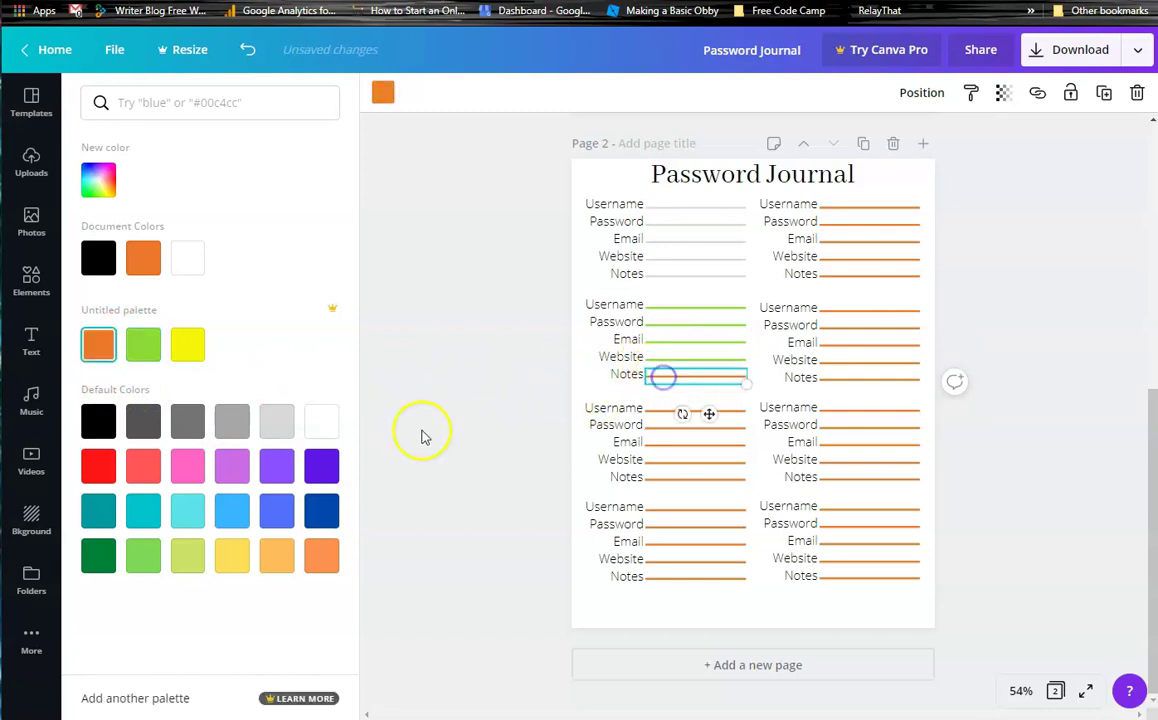
pyautogui.click(144, 348)
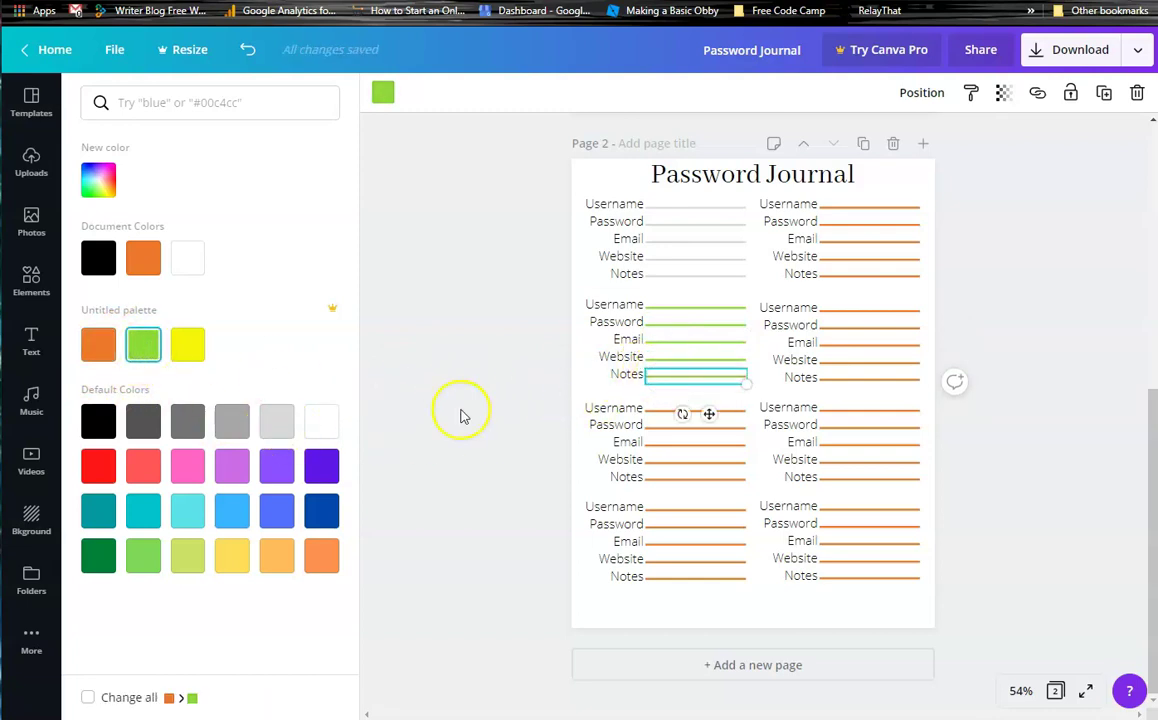
pyautogui.click(662, 409)
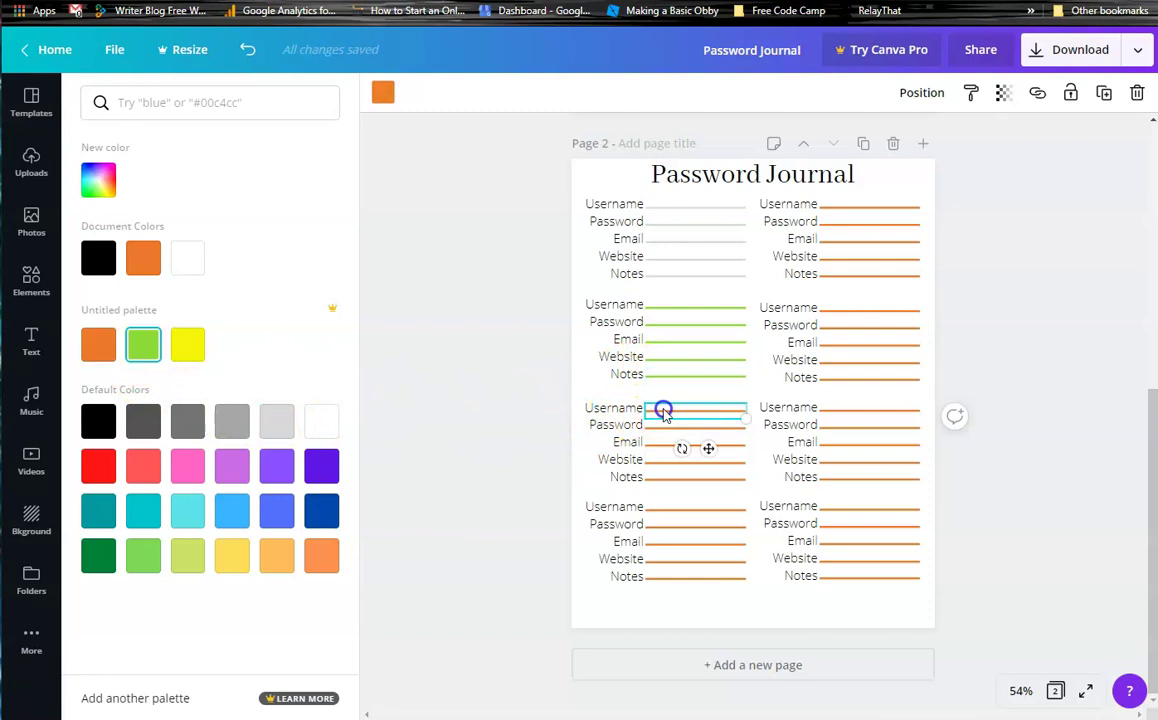
# Step: Make the third block's five lines, Username through Notes, purple
pyautogui.click(321, 465)
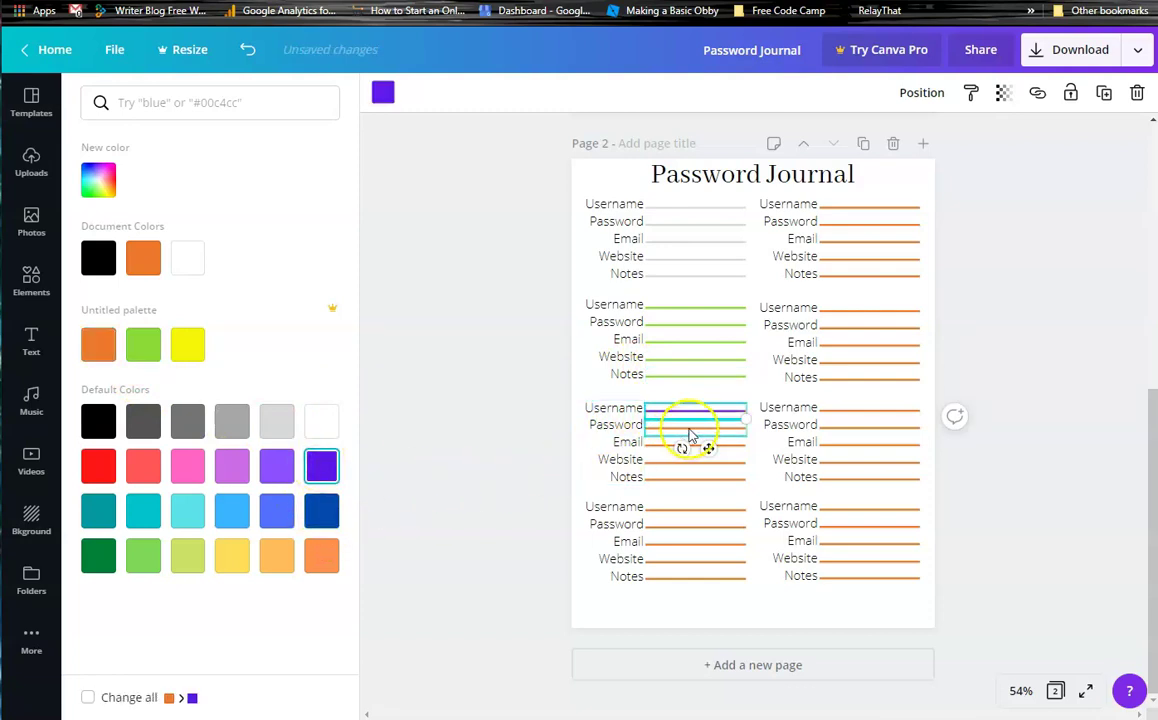
pyautogui.click(688, 430)
pyautogui.click(321, 465)
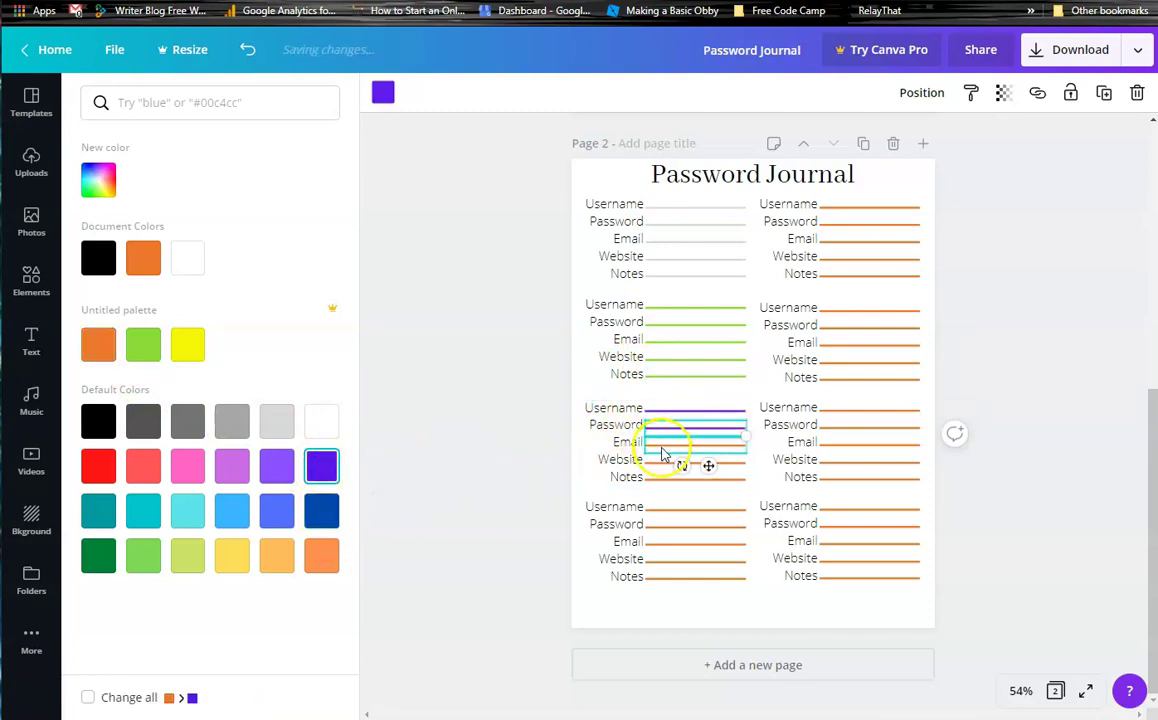
pyautogui.click(660, 449)
pyautogui.click(321, 465)
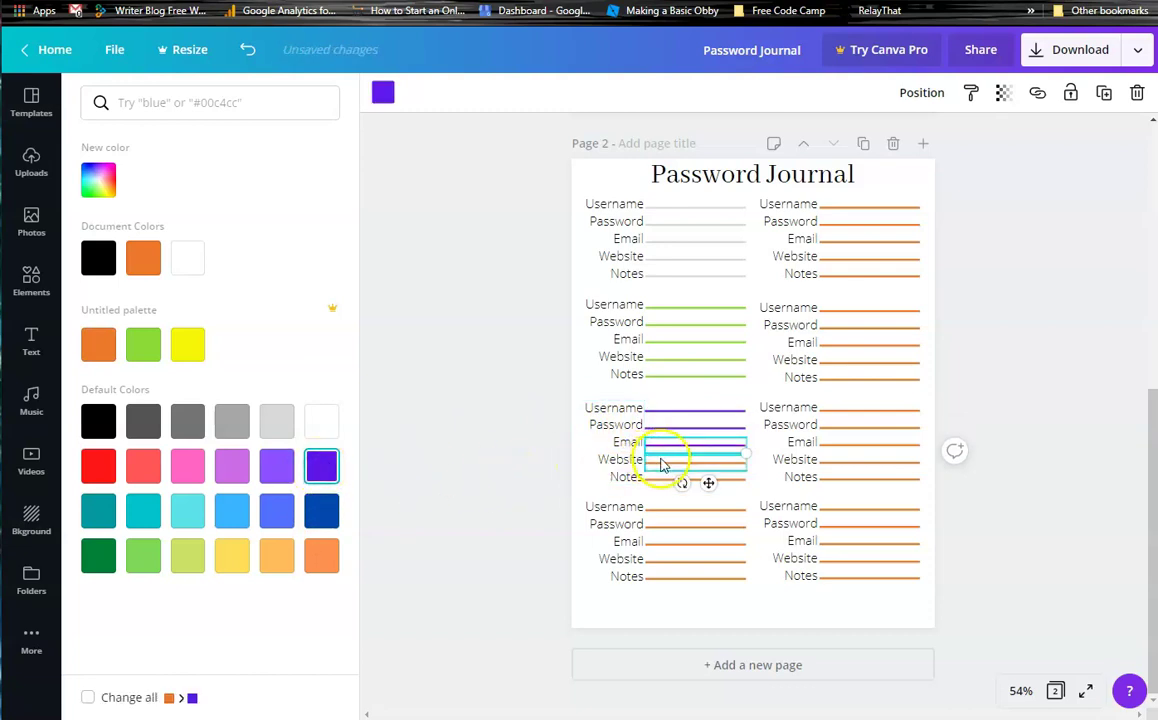
pyautogui.click(660, 461)
pyautogui.click(321, 465)
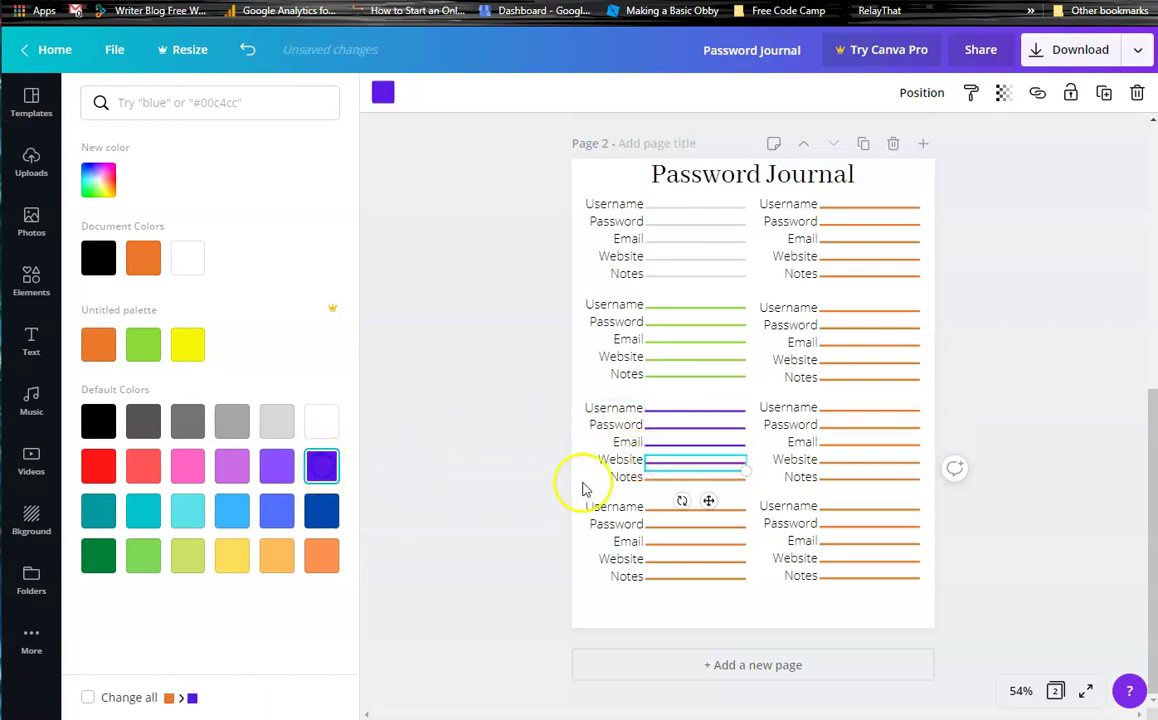
pyautogui.click(665, 479)
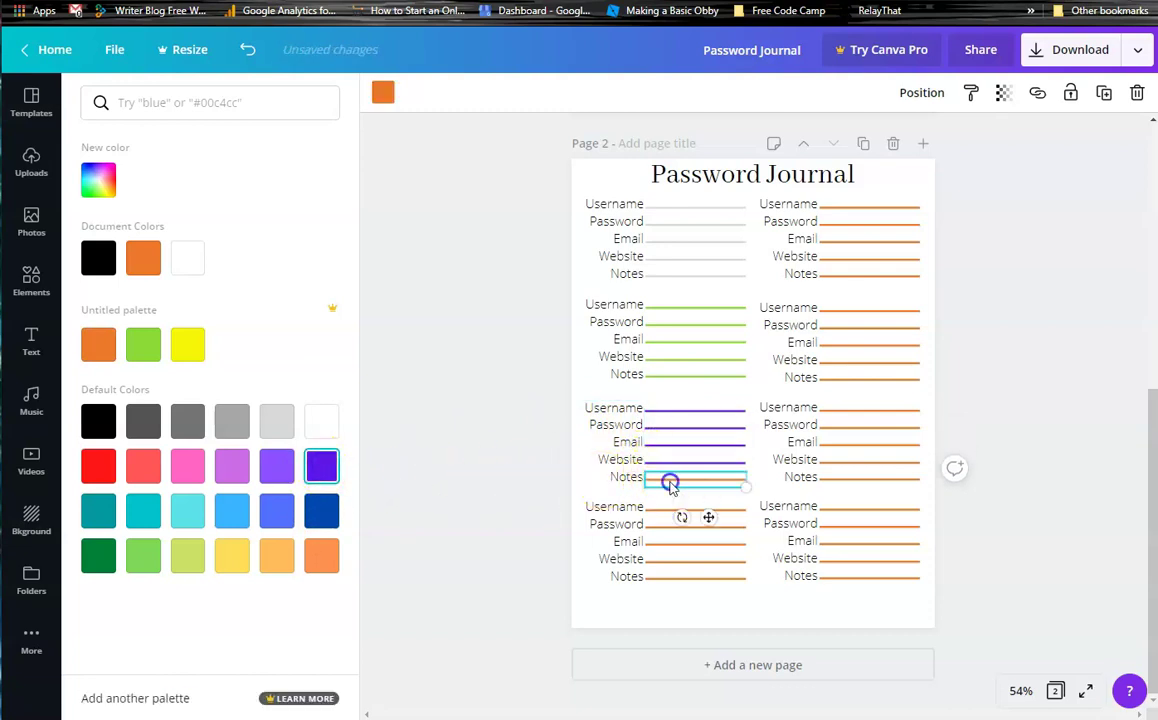
pyautogui.click(323, 468)
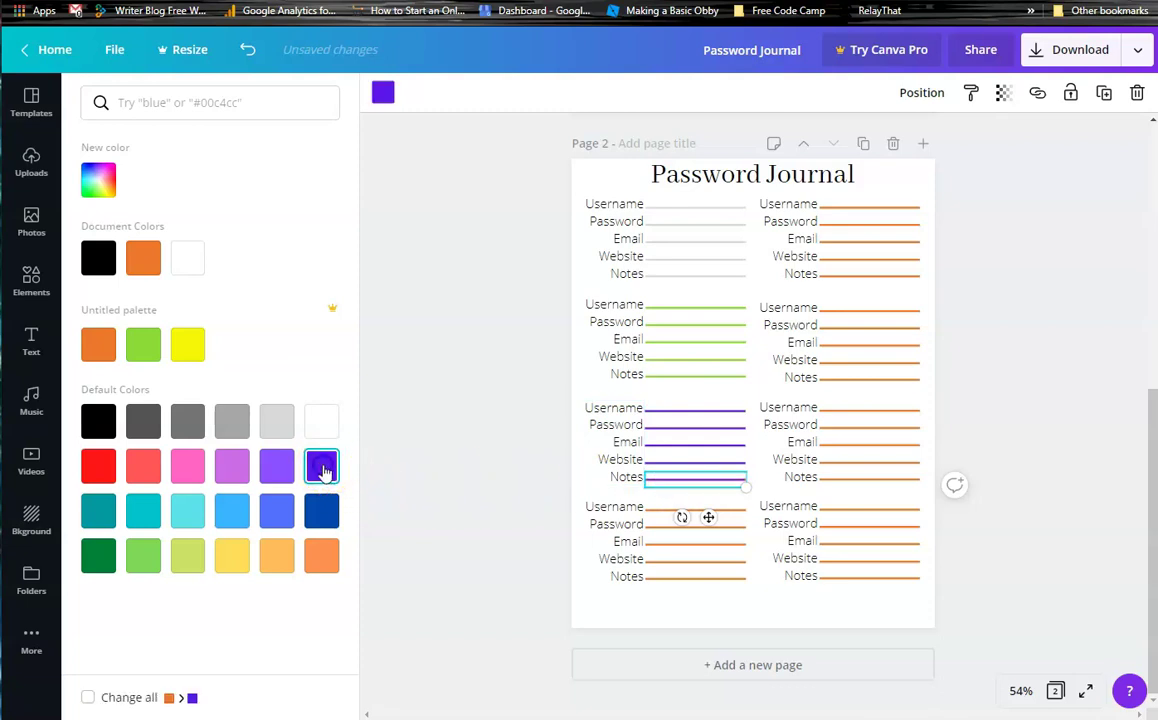
# Step: Make the fourth block's five lines, Username through Notes, coral red
pyautogui.click(665, 511)
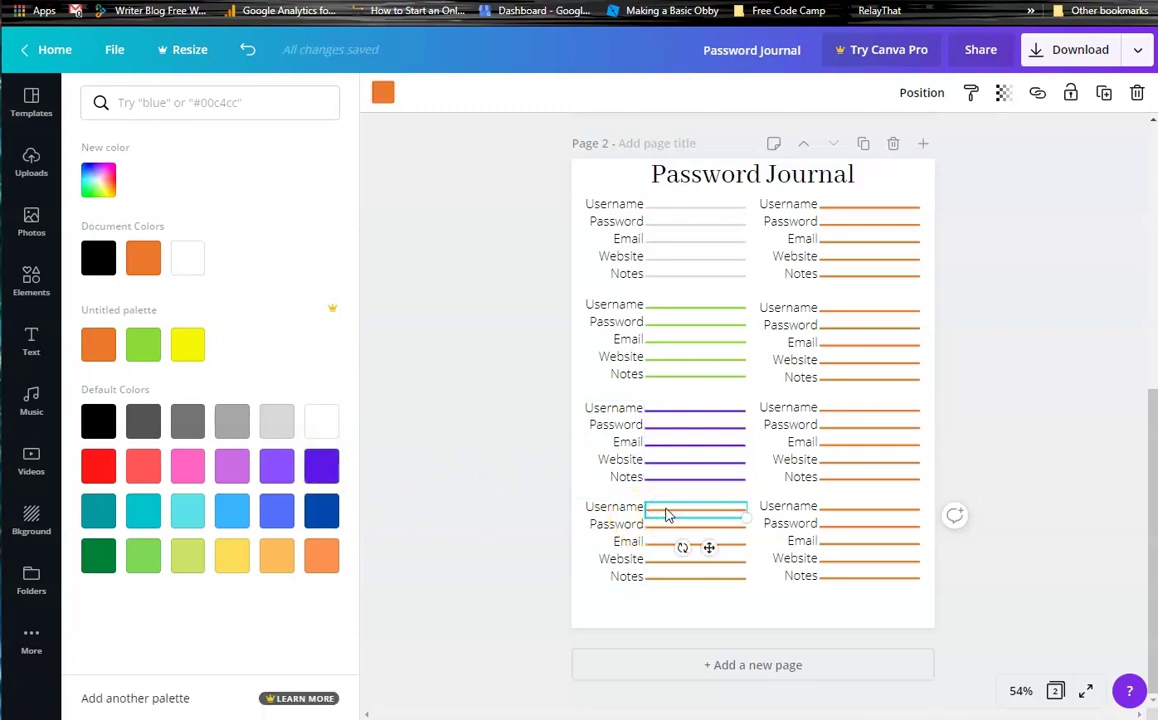
pyautogui.click(152, 468)
pyautogui.click(712, 527)
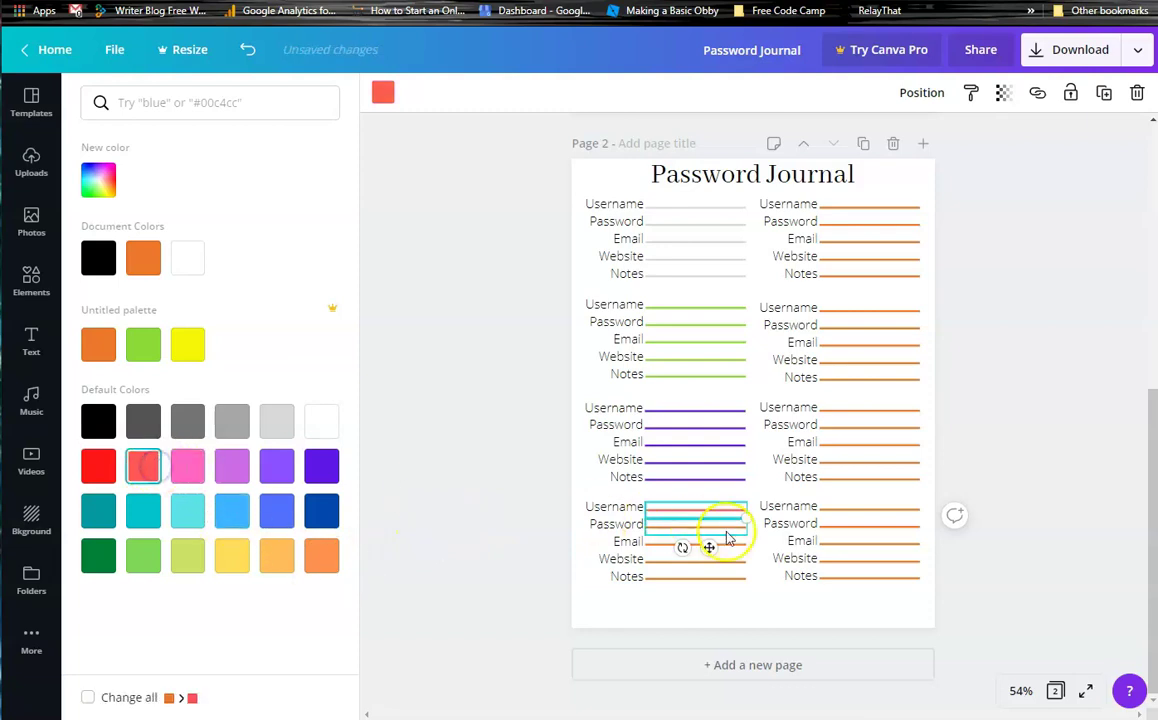
pyautogui.click(135, 476)
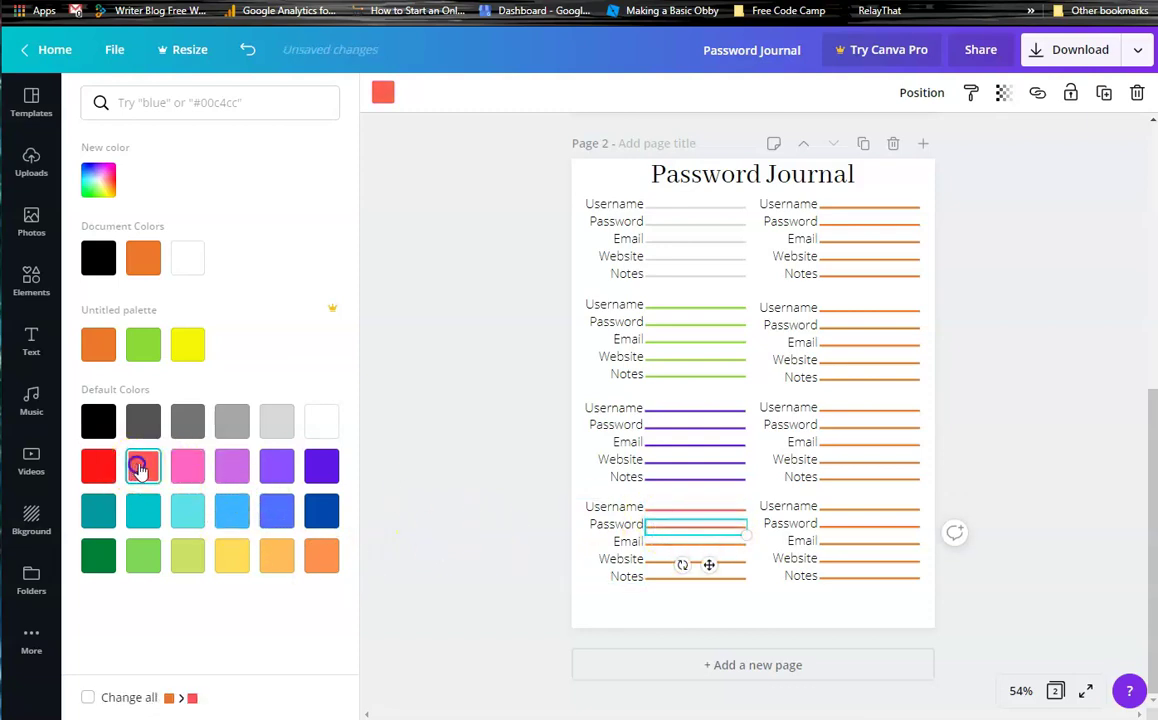
pyautogui.click(670, 548)
pyautogui.click(138, 467)
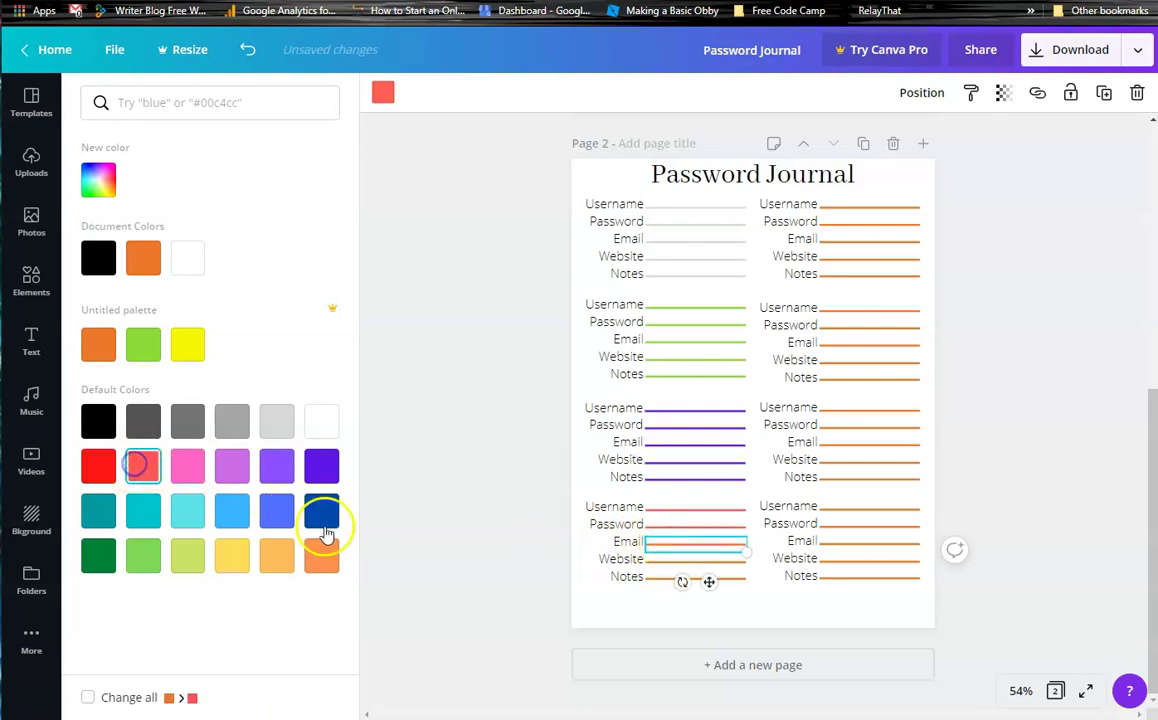
pyautogui.click(677, 564)
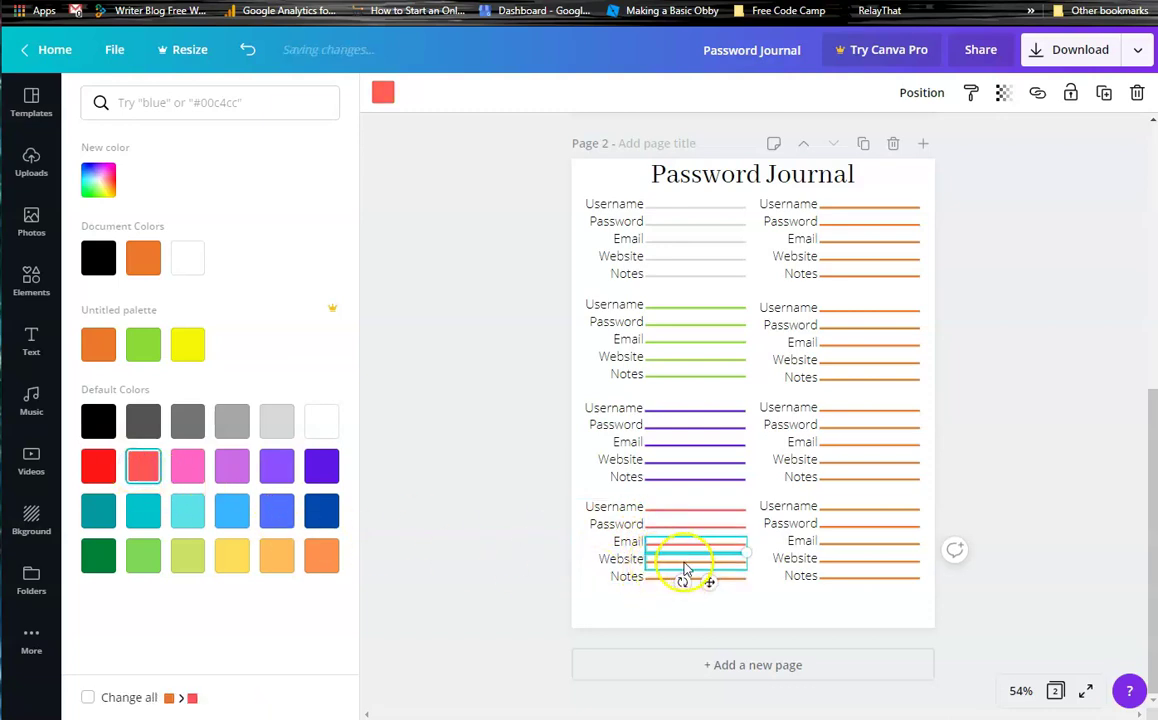
pyautogui.click(147, 466)
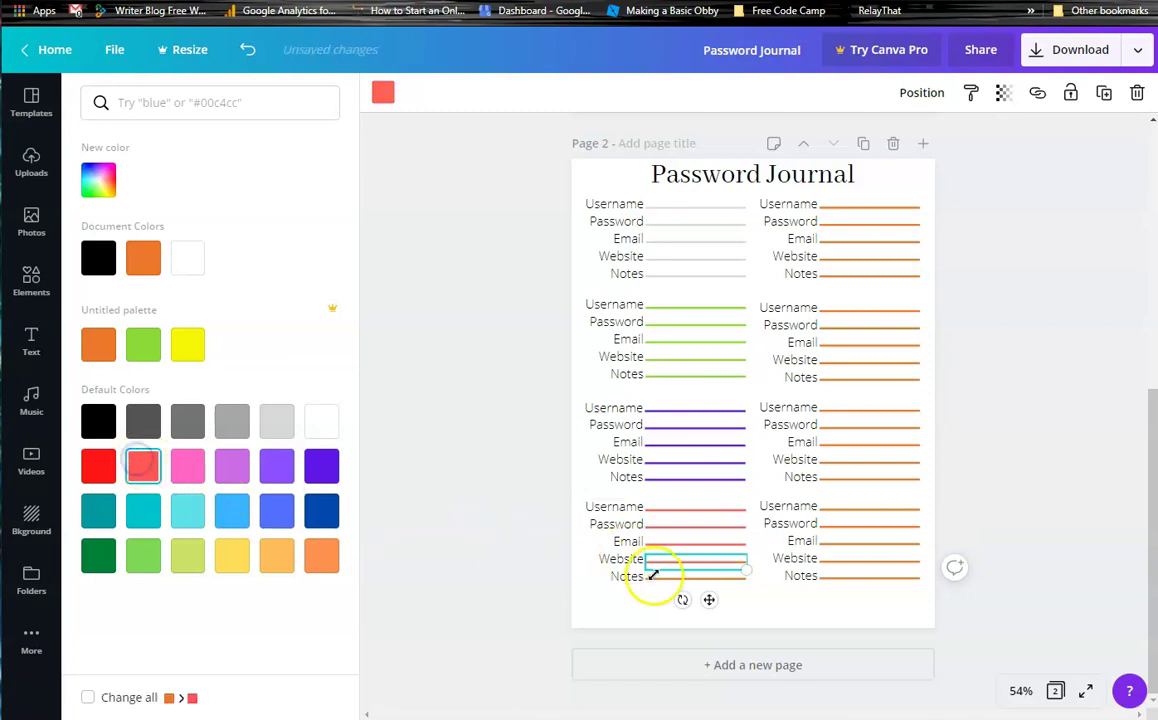
pyautogui.click(662, 578)
pyautogui.click(145, 466)
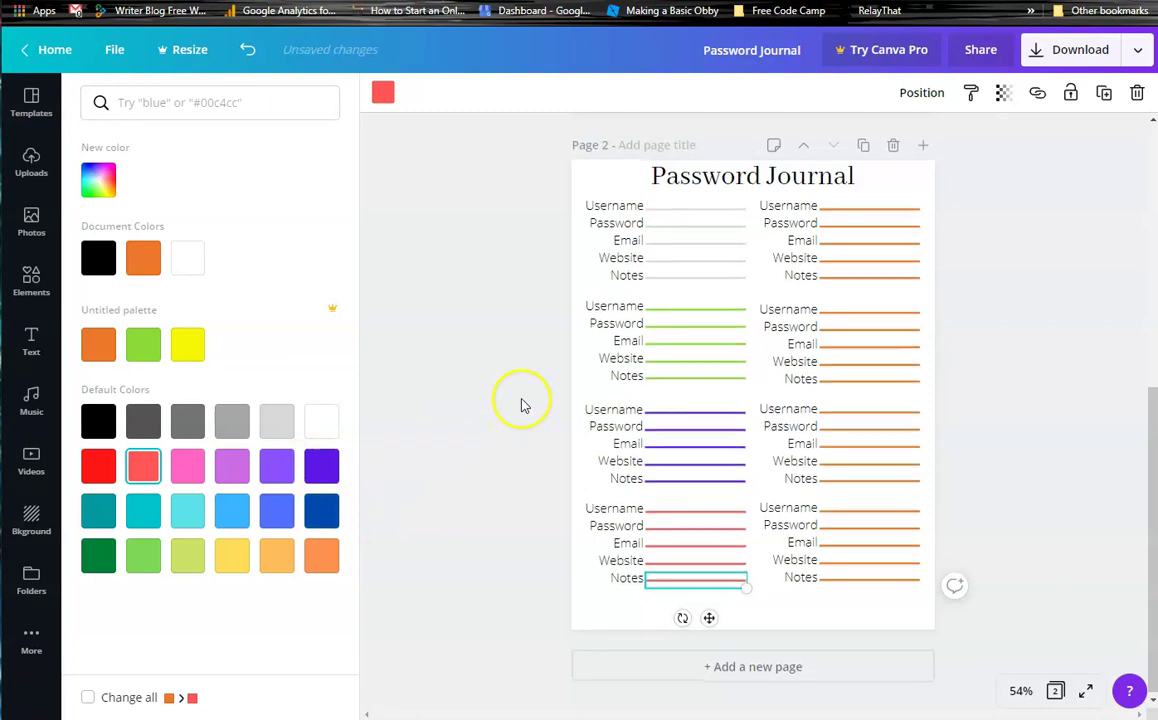
pyautogui.scroll(5, 520, 403)
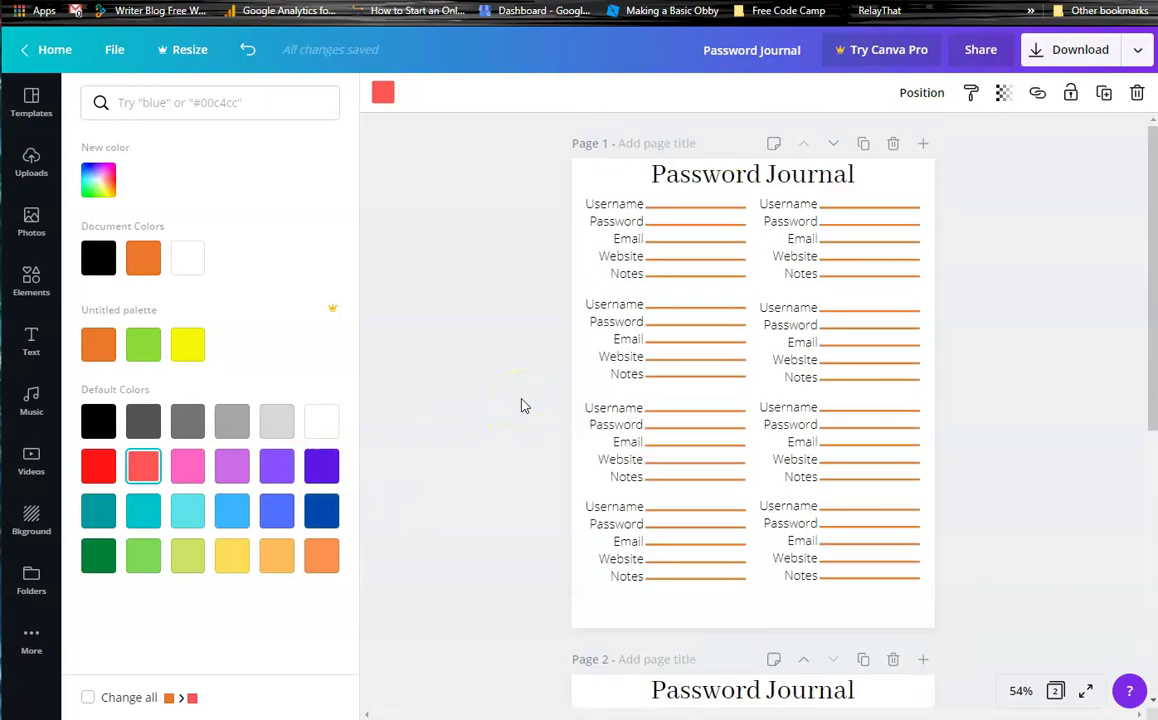
pyautogui.scroll(-5, 520, 405)
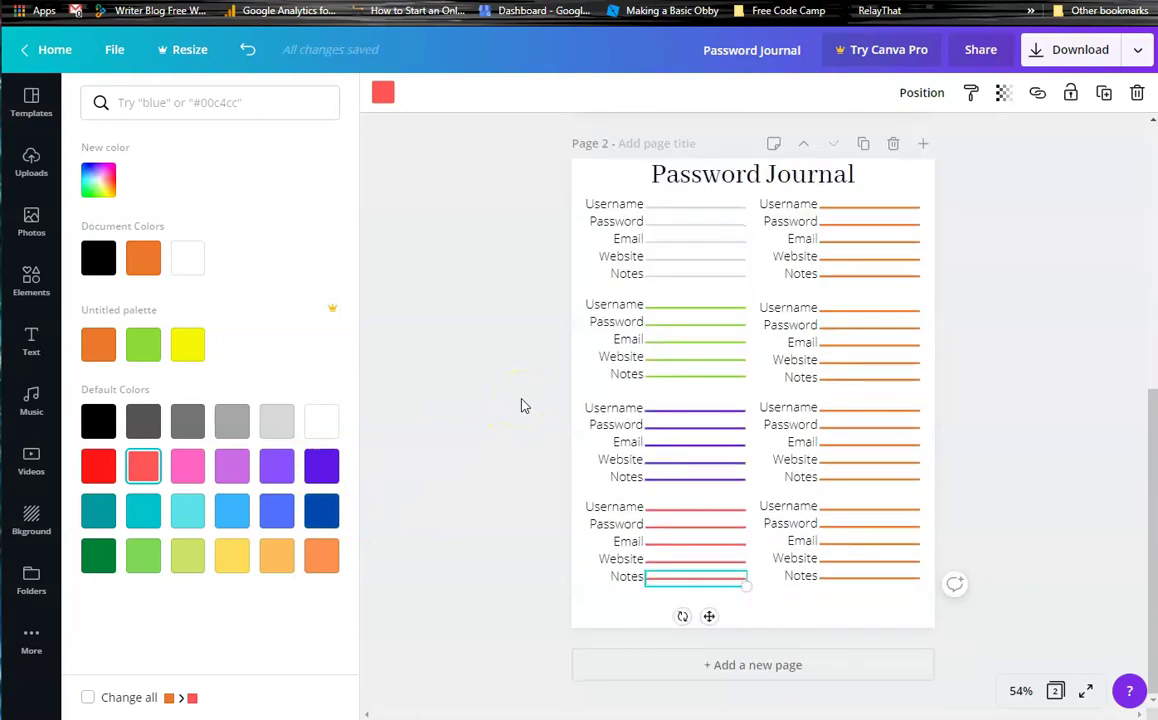